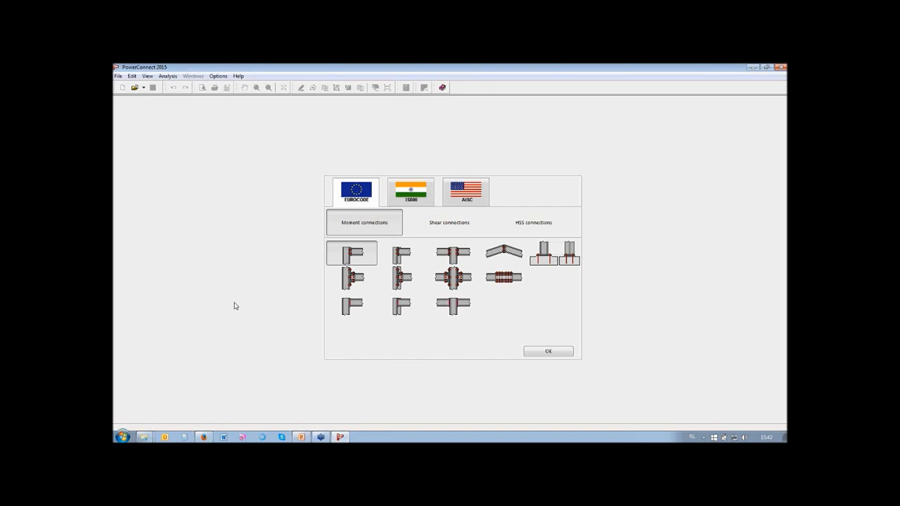
# - Compare the available design codes and connection types, and start a bolted column-beam moment connection to Eurocode
pyautogui.click(421, 204)
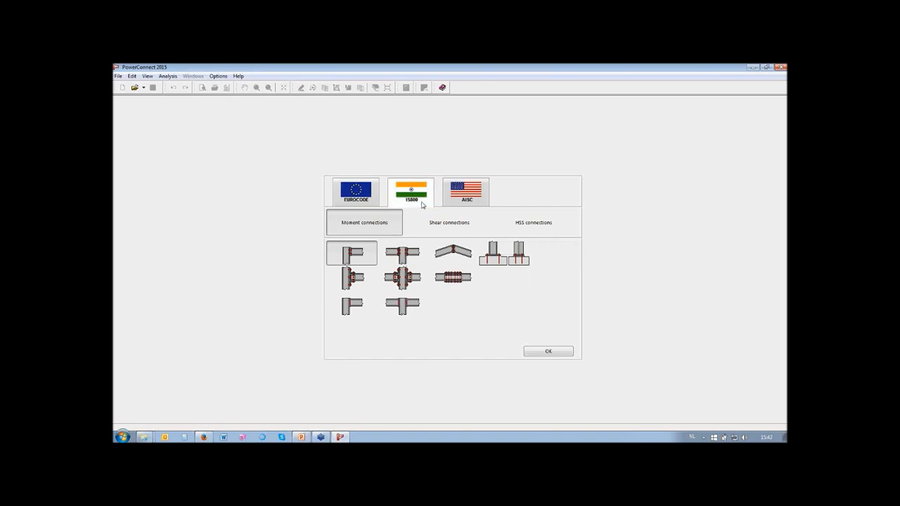
pyautogui.click(358, 202)
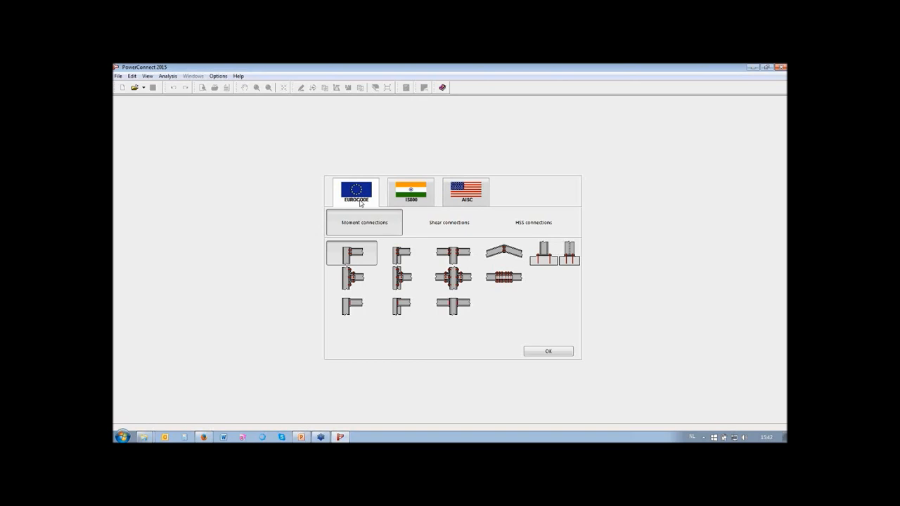
pyautogui.click(432, 219)
pyautogui.click(533, 220)
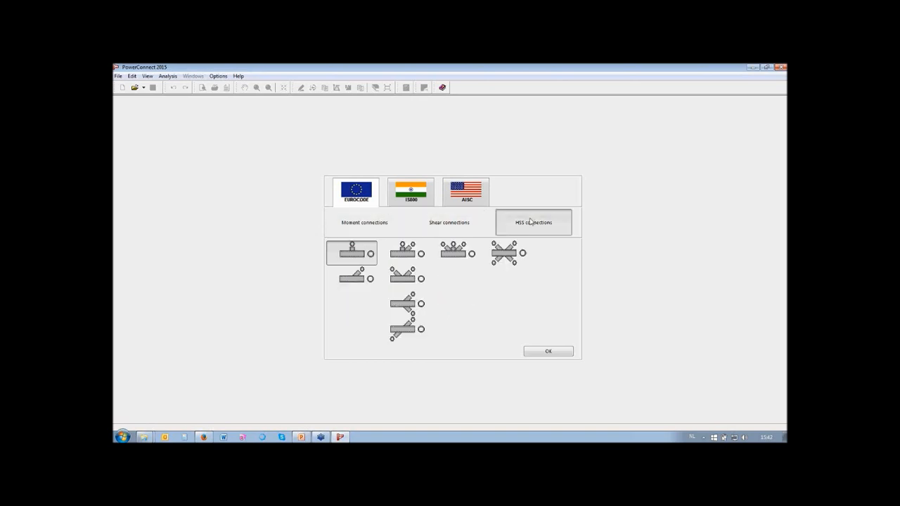
pyautogui.click(366, 231)
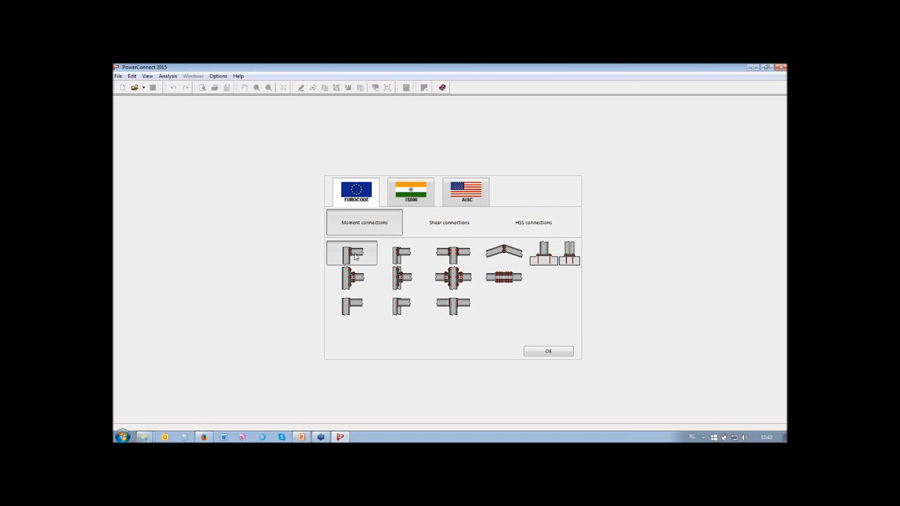
pyautogui.click(549, 352)
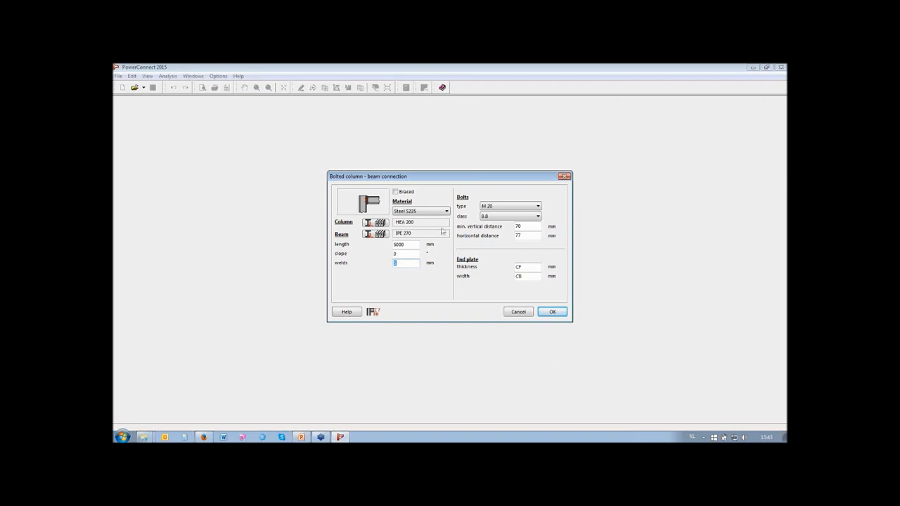
# - Mark the connection as braced and set the column section to HEA 300
pyautogui.write('5')
pyautogui.click(376, 223)
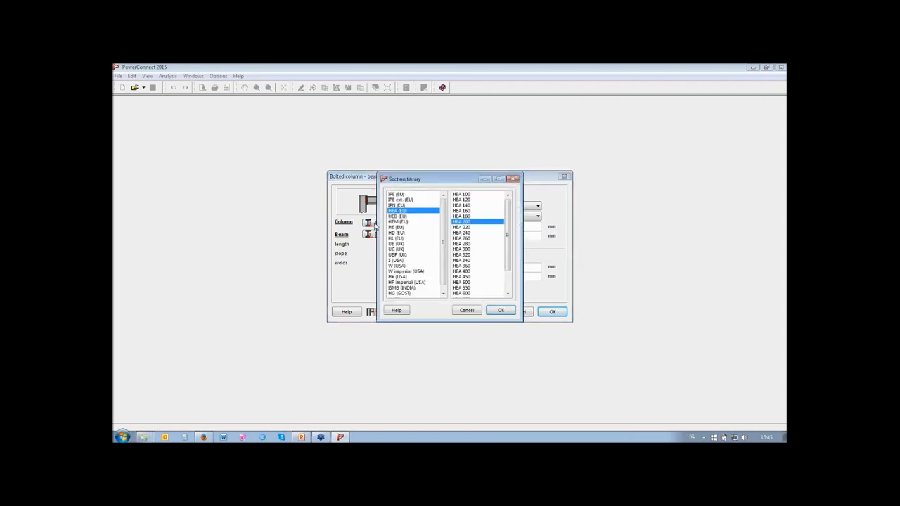
pyautogui.click(465, 250)
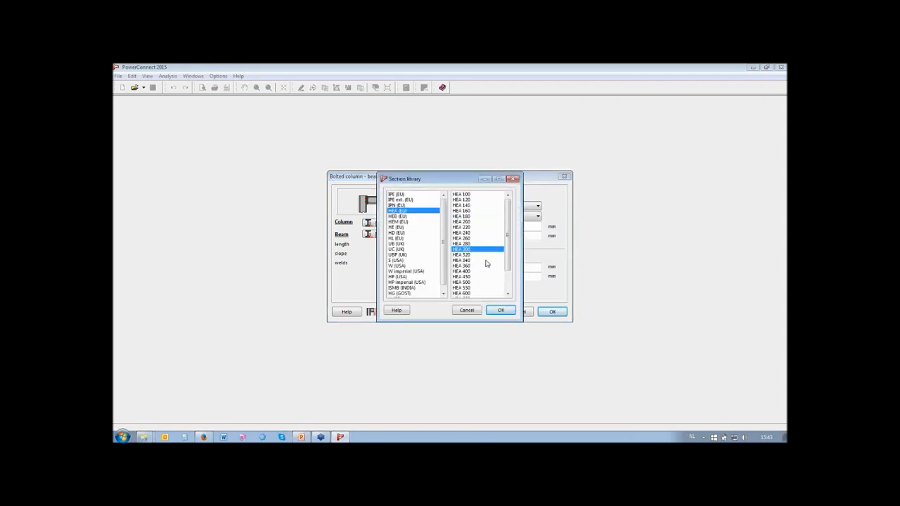
pyautogui.click(500, 312)
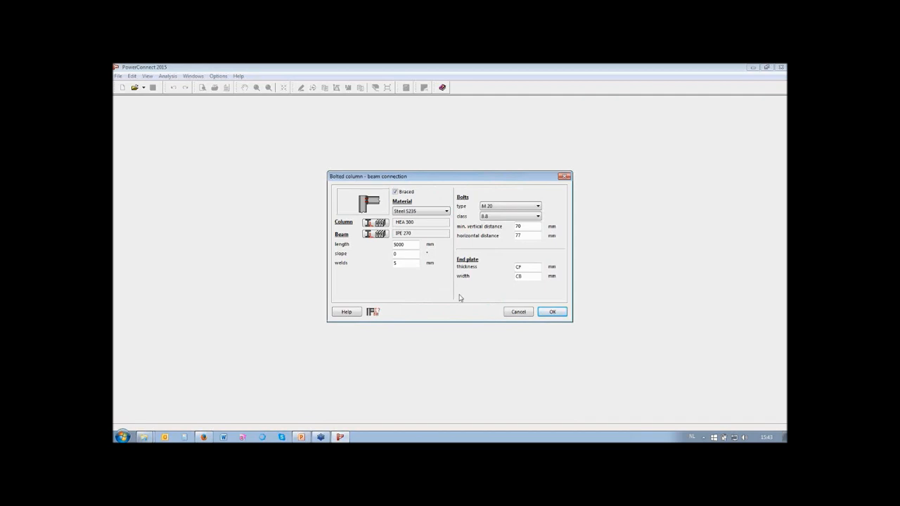
# - Set the beam section to IPE 330 from the European IPE library
pyautogui.click(376, 234)
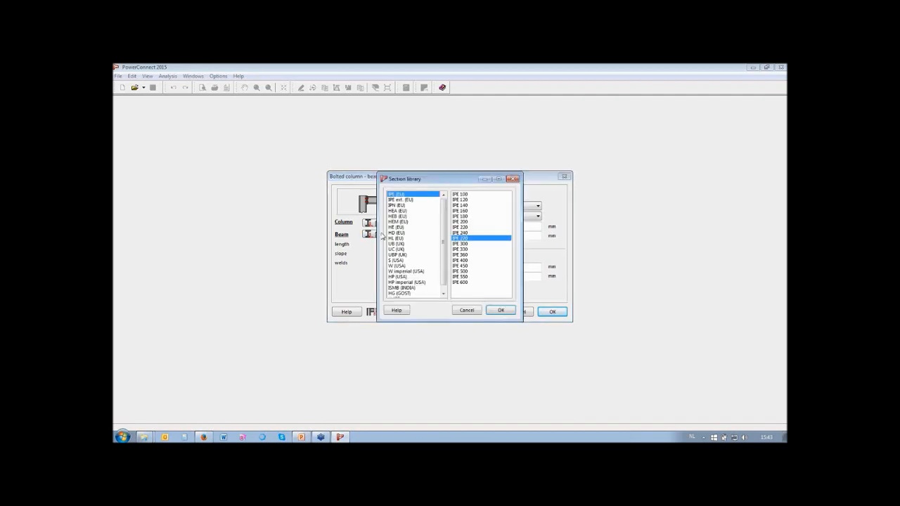
pyautogui.click(468, 249)
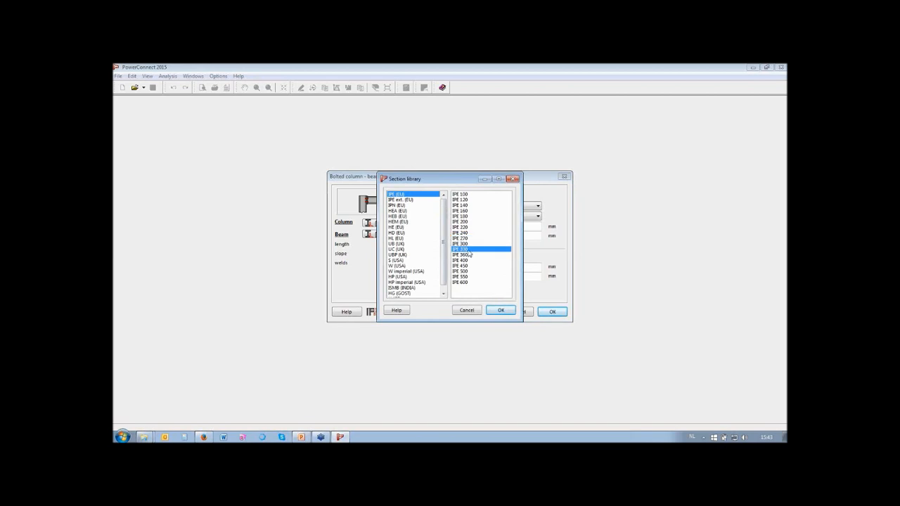
pyautogui.click(494, 310)
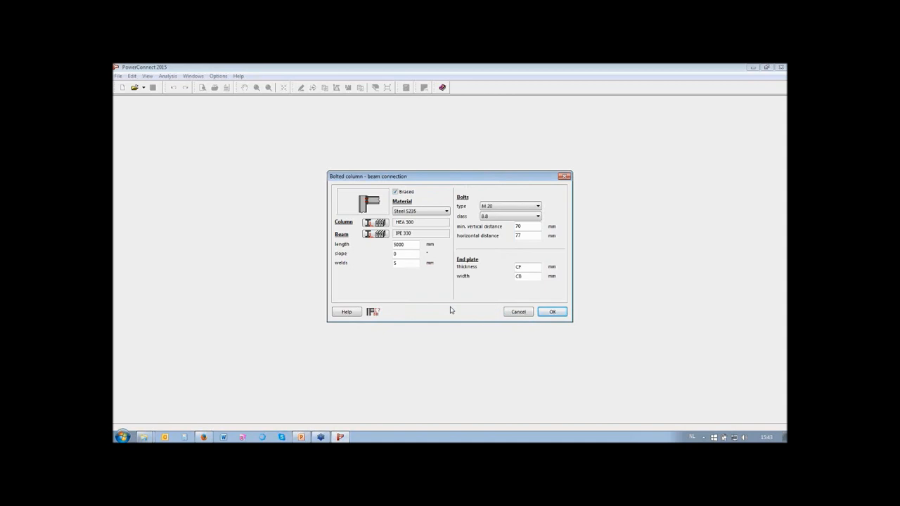
# - Set the beam's length to 7500 mm, its slope to 12° and its welds to 6 mm
pyautogui.moveTo(412, 244); pyautogui.dragTo(380, 250)
pyautogui.write('7500')
pyautogui.click(398, 254)
pyautogui.write('12')
pyautogui.click(394, 265)
# - Consult the characteristic distances diagram for the meaning of the end plate's CF thickness and CB width parameters
pyautogui.doubleClick(527, 268)
pyautogui.click(533, 278)
pyautogui.click(374, 312)
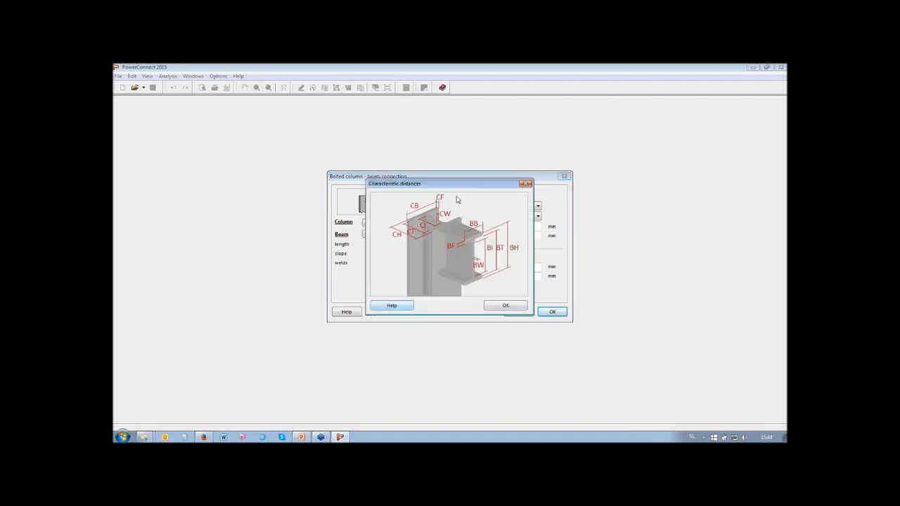
pyautogui.moveTo(472, 190); pyautogui.dragTo(350, 187)
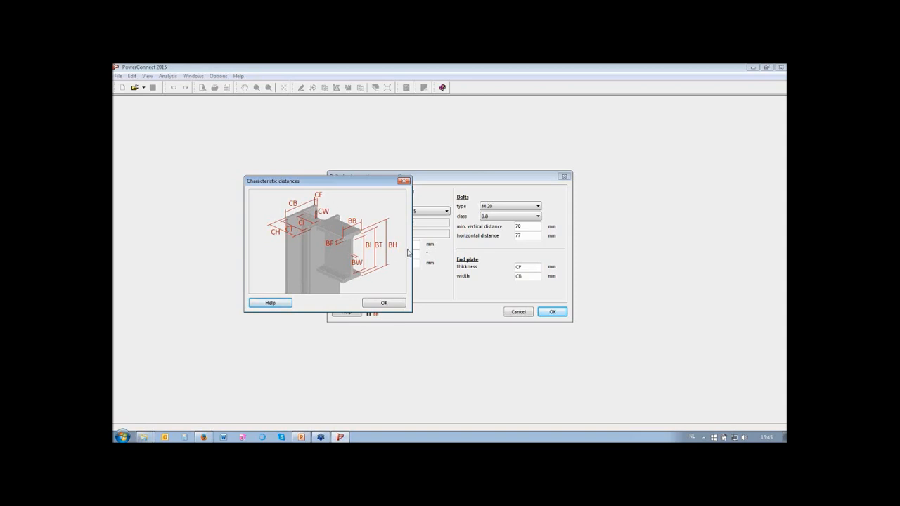
pyautogui.click(398, 307)
# - Try 15 mm and 2*CF as the end plate thickness, and restore it to CF
pyautogui.doubleClick(527, 268)
pyautogui.write('15')
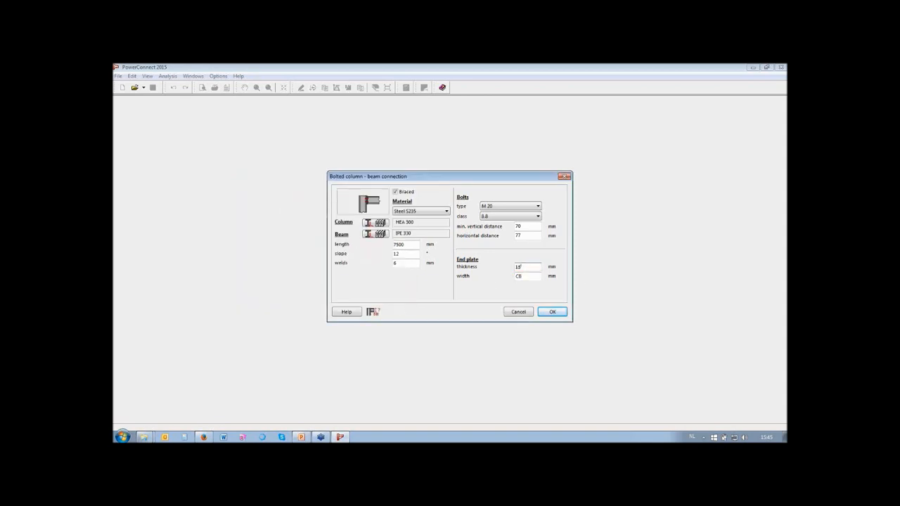
pyautogui.press('BackSpace')
pyautogui.write('CF')
pyautogui.press('Home')
pyautogui.write('2*')
pyautogui.press('BackSpace')
pyautogui.press('BackSpace')
# - Accept the connection definition to generate the model and maximize its Geometry window
pyautogui.click(560, 313)
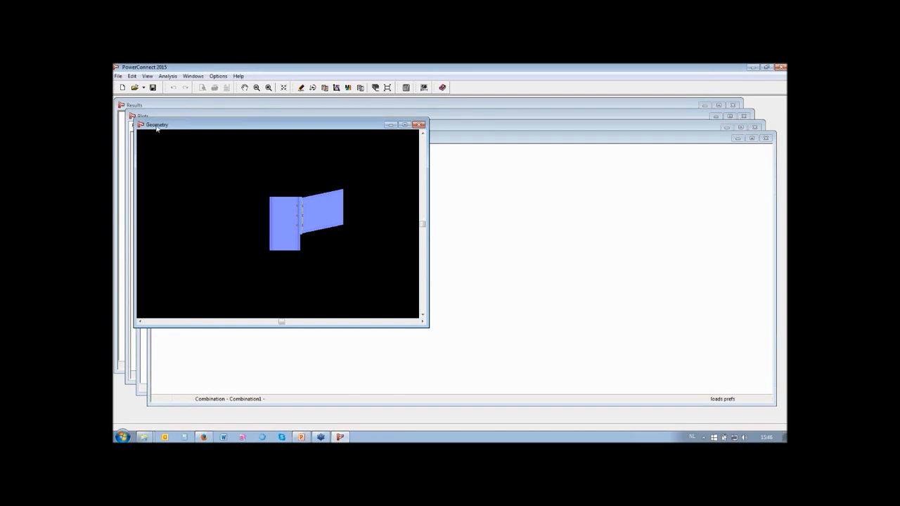
pyautogui.click(405, 125)
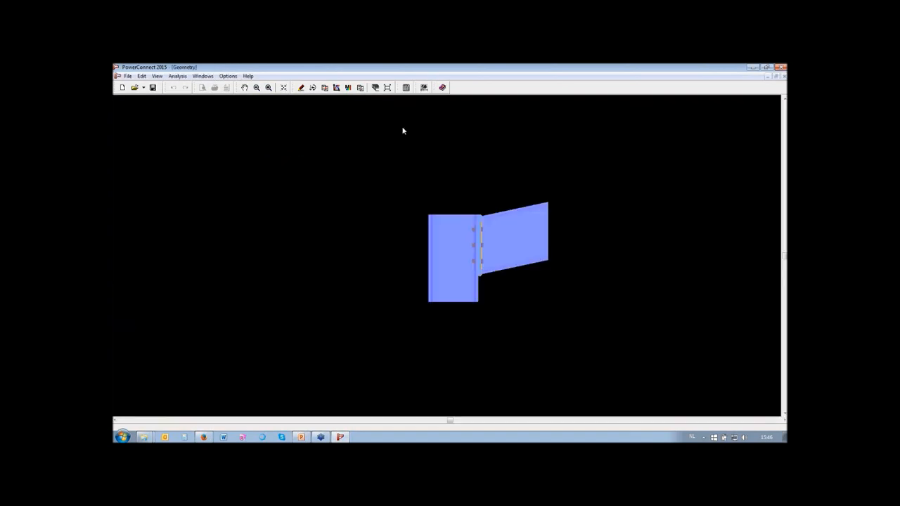
# - Examine the side view of the column, sloped beam and bolted end plate at different magnifications
pyautogui.scroll(12, 652, 301)
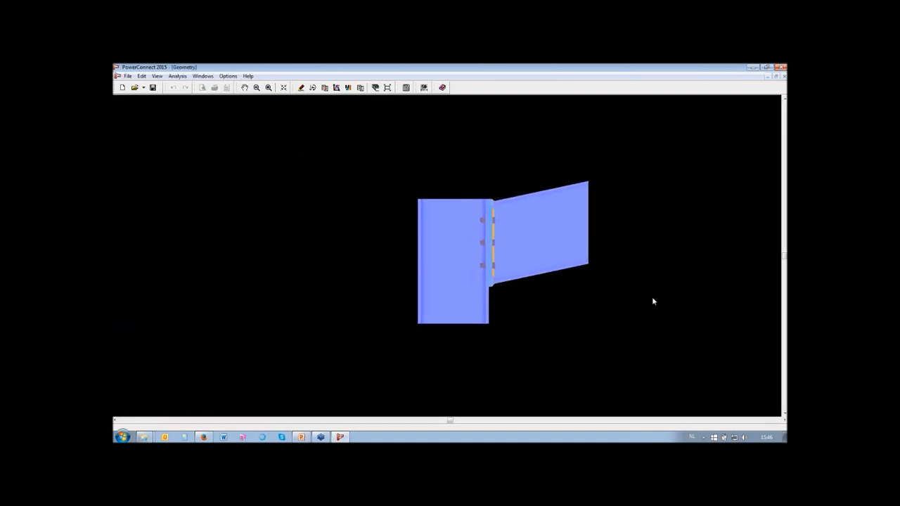
pyautogui.scroll(1, 652, 301)
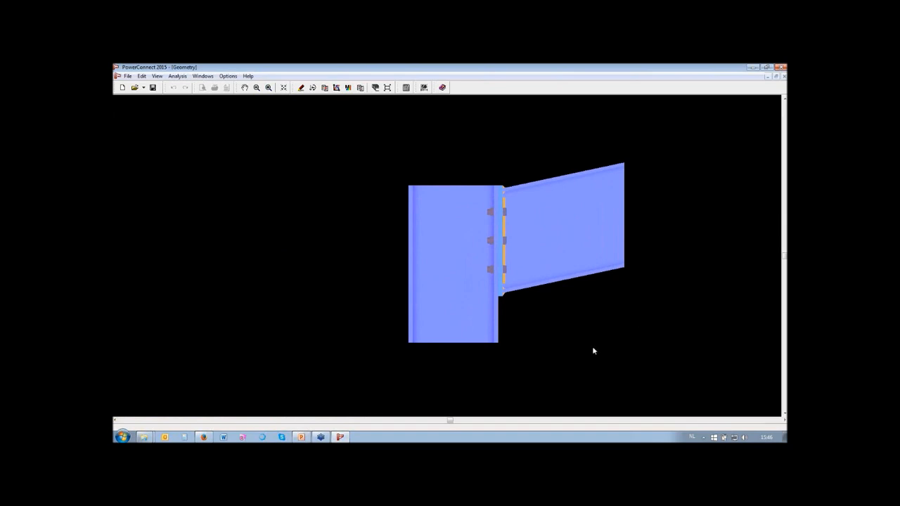
pyautogui.scroll(-4, 592, 348)
pyautogui.scroll(5, 593, 348)
pyautogui.scroll(-6, 593, 348)
pyautogui.scroll(3, 593, 348)
pyautogui.scroll(-3, 593, 348)
pyautogui.scroll(3, 593, 347)
pyautogui.scroll(-3, 592, 347)
pyautogui.scroll(4, 593, 348)
pyautogui.scroll(-3, 593, 348)
pyautogui.scroll(1, 593, 347)
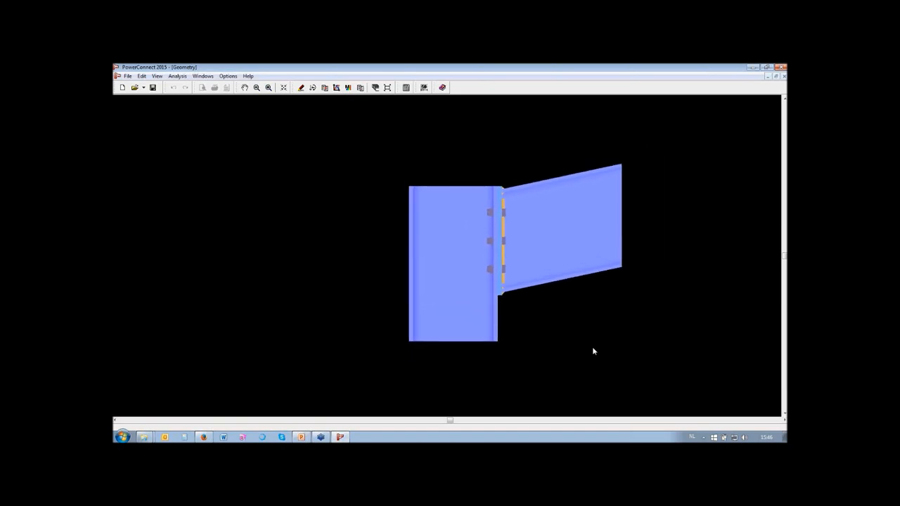
pyautogui.scroll(1, 593, 348)
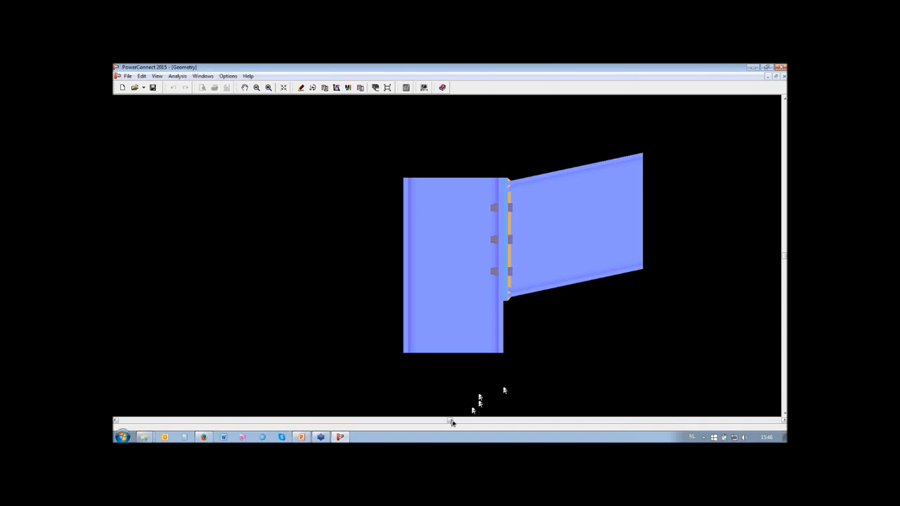
# - Inspect the 3D connection model from oblique angles, viewing the end plate, bolts and welds
pyautogui.moveTo(452, 422); pyautogui.dragTo(573, 420)
pyautogui.moveTo(784, 256)
pyautogui.mouseDown()
pyautogui.moveTo(784, 223)
pyautogui.moveTo(784, 244)
pyautogui.mouseUp()
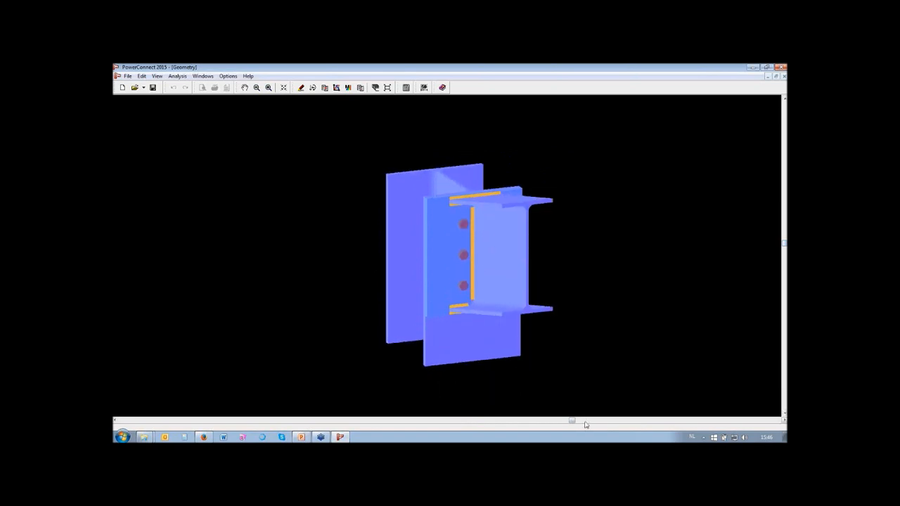
pyautogui.moveTo(570, 422); pyautogui.dragTo(550, 421)
pyautogui.moveTo(784, 244)
pyautogui.mouseDown()
pyautogui.moveTo(784, 195)
pyautogui.moveTo(784, 244)
pyautogui.mouseUp()
pyautogui.moveTo(549, 422)
pyautogui.mouseDown()
pyautogui.moveTo(377, 422)
pyautogui.moveTo(538, 422)
pyautogui.mouseUp()
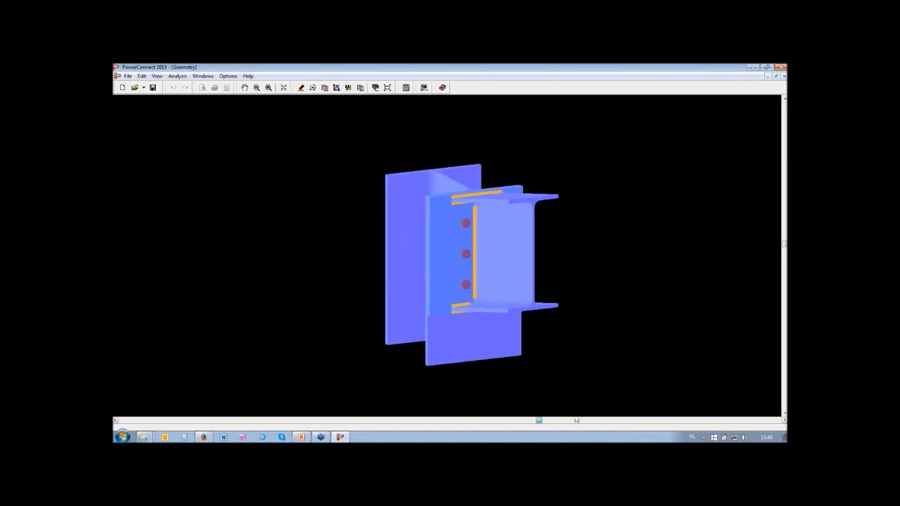
pyautogui.moveTo(694, 404); pyautogui.dragTo(498, 408)
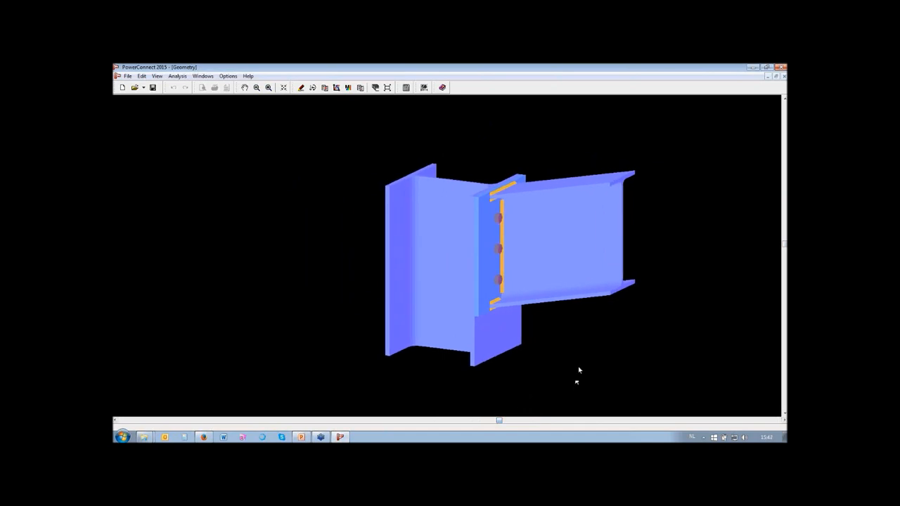
pyautogui.moveTo(578, 367); pyautogui.dragTo(557, 346)
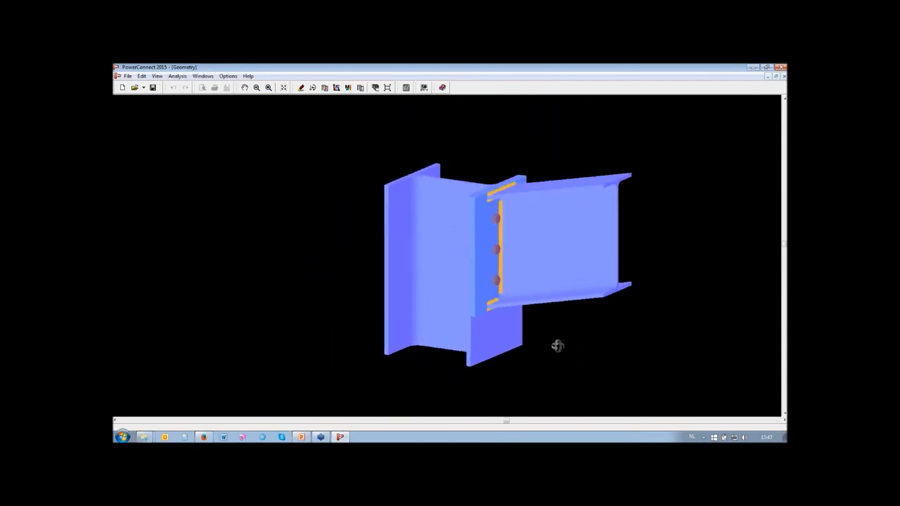
pyautogui.moveTo(408, 346); pyautogui.dragTo(593, 223)
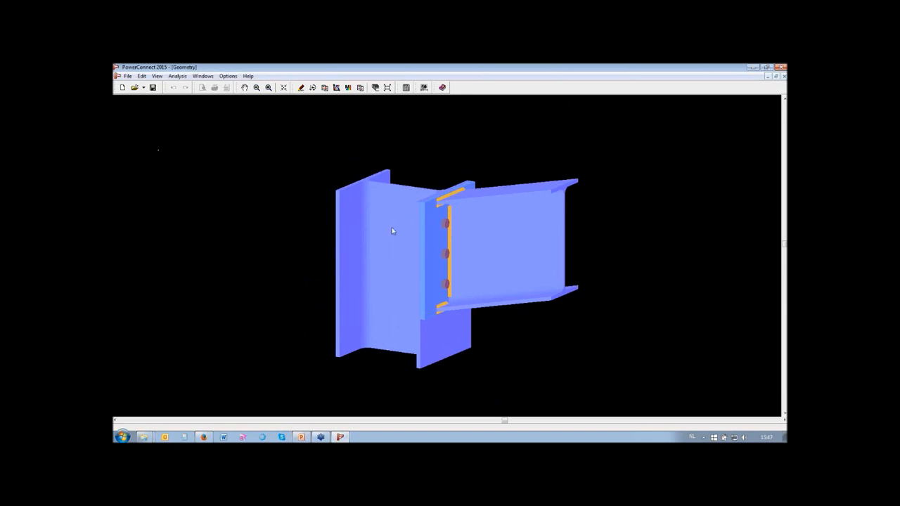
# - Change the background colour of the geometry view to white
pyautogui.rightClick(197, 201)
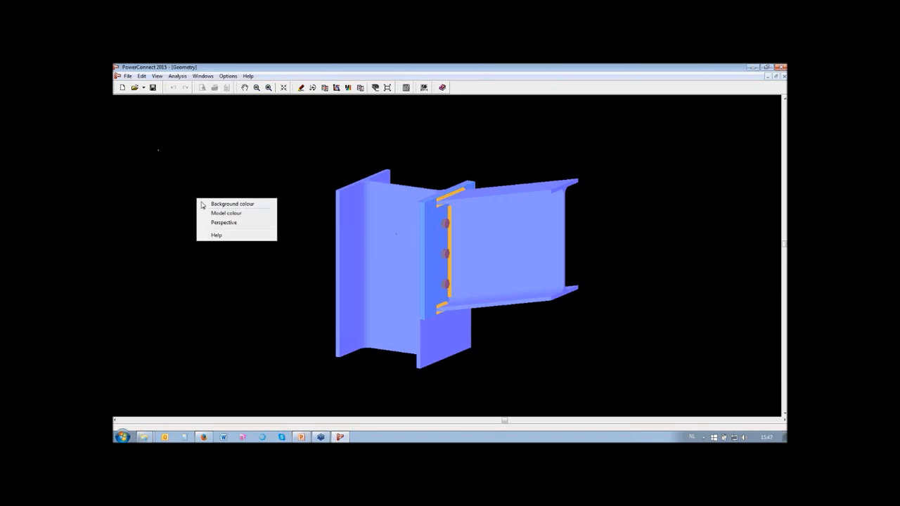
pyautogui.click(203, 205)
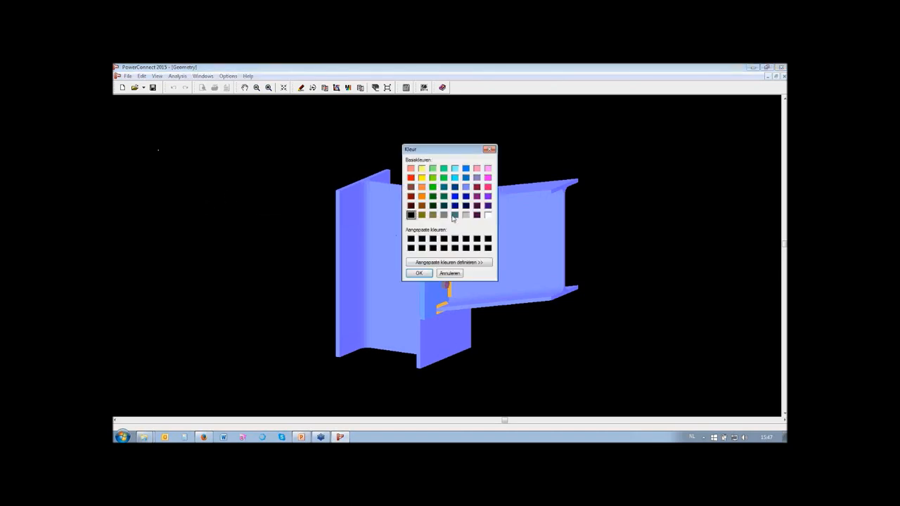
pyautogui.click(488, 215)
pyautogui.click(419, 274)
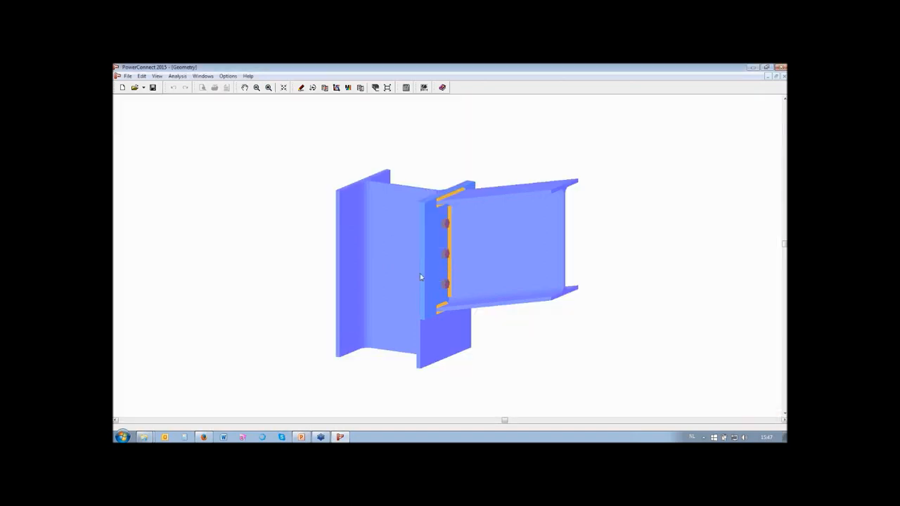
# - Switch the geometry view to the converging perspective projection and close the perspective settings
pyautogui.rightClick(190, 187)
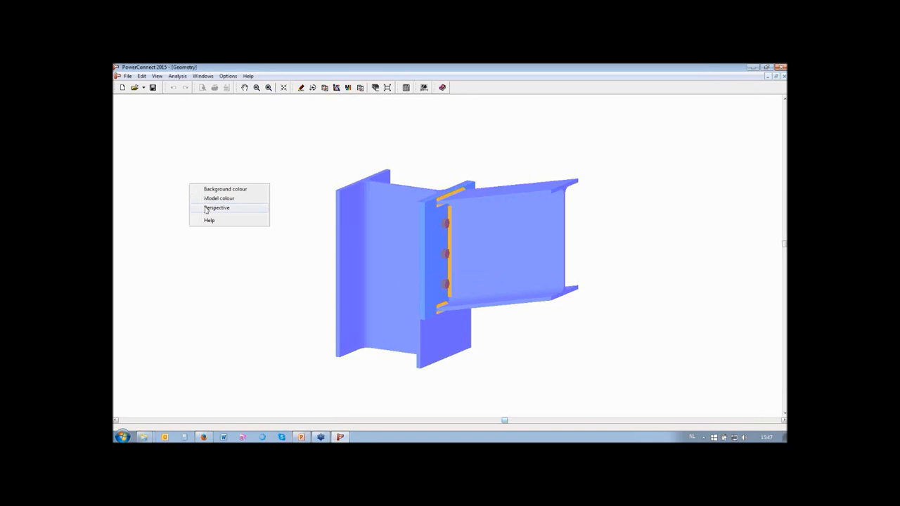
pyautogui.click(211, 207)
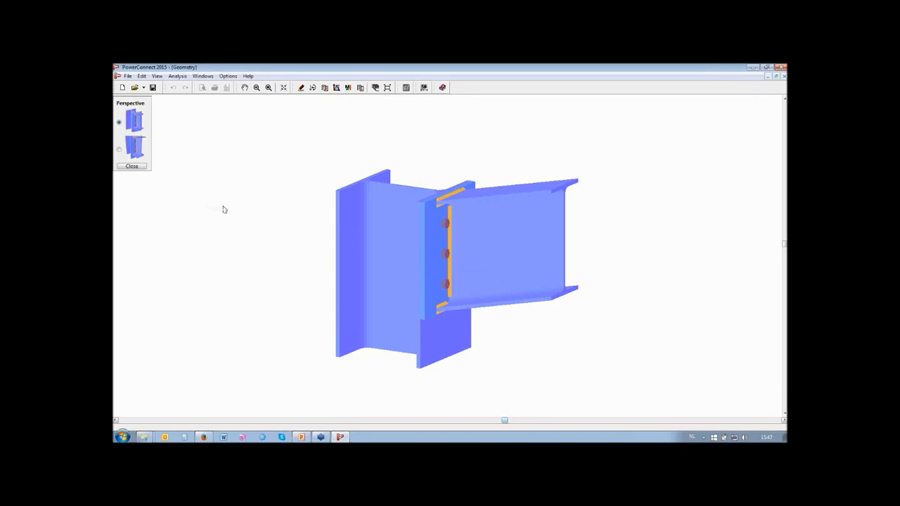
pyautogui.click(120, 151)
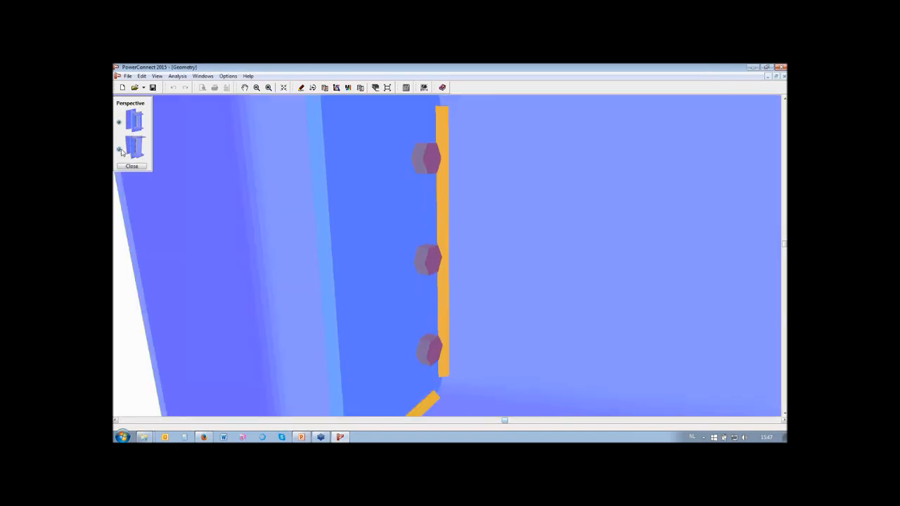
pyautogui.click(132, 166)
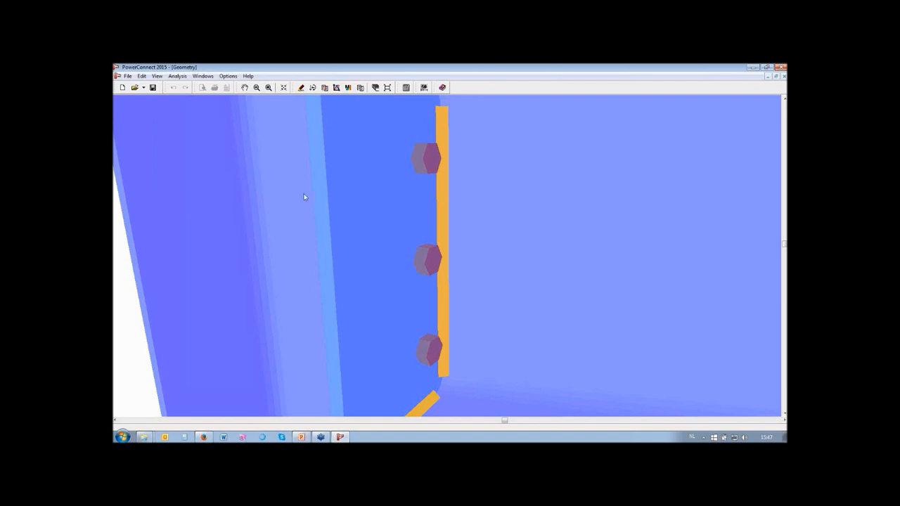
# - Examine the whole connection in perspective from several angles and distances
pyautogui.scroll(-5, 304, 194)
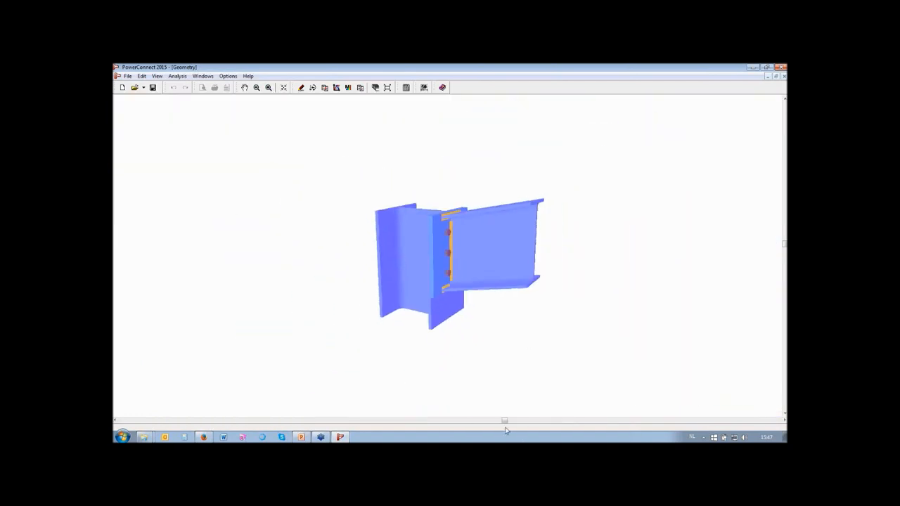
pyautogui.moveTo(506, 421); pyautogui.dragTo(500, 396)
pyautogui.scroll(3, 598, 285)
pyautogui.scroll(-1, 600, 283)
pyautogui.scroll(2, 719, 249)
pyautogui.scroll(-1, 719, 249)
pyautogui.moveTo(500, 420)
pyautogui.mouseDown()
pyautogui.moveTo(593, 415)
pyautogui.moveTo(458, 420)
pyautogui.moveTo(516, 420)
pyautogui.mouseUp()
pyautogui.scroll(2, 710, 232)
pyautogui.moveTo(685, 253); pyautogui.dragTo(671, 239, button='middle')
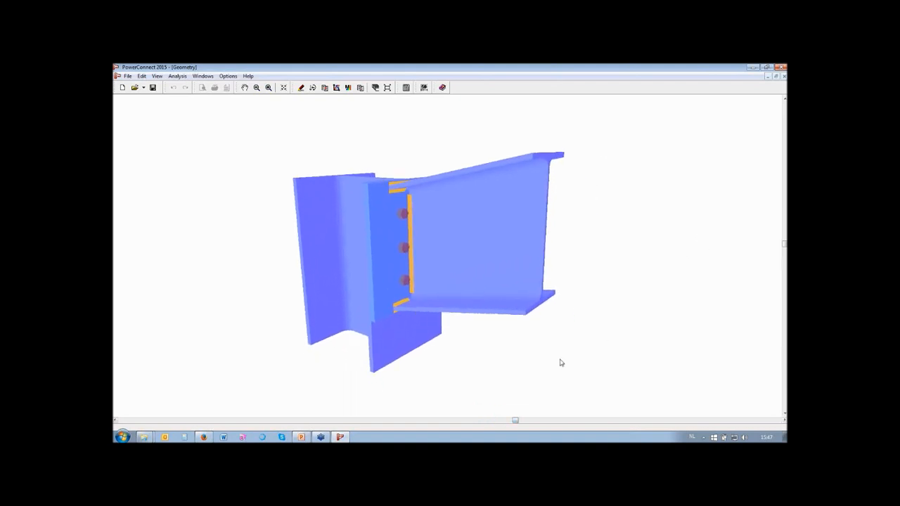
pyautogui.moveTo(516, 422); pyautogui.dragTo(498, 422)
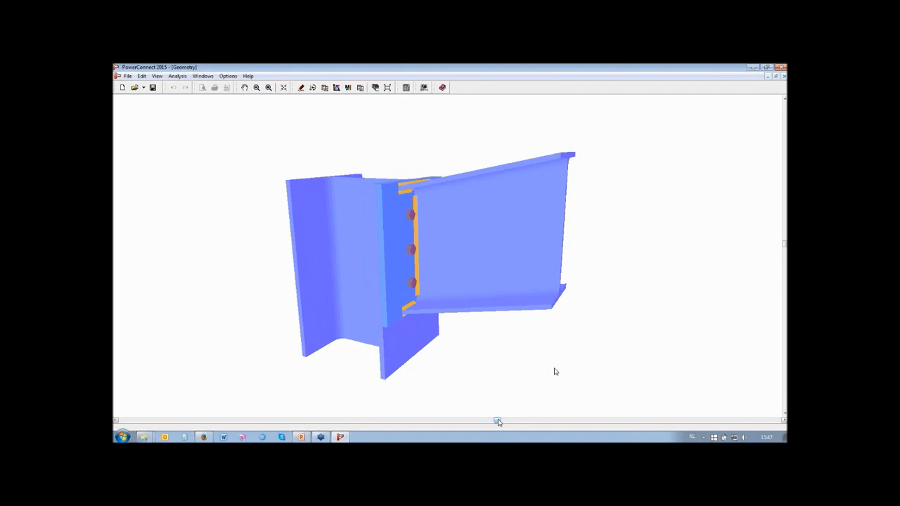
# - Inspect the flange and web throat thicknesses of the beam-to-end-plate welds and discard any edits
pyautogui.click(417, 267)
pyautogui.doubleClick(417, 268)
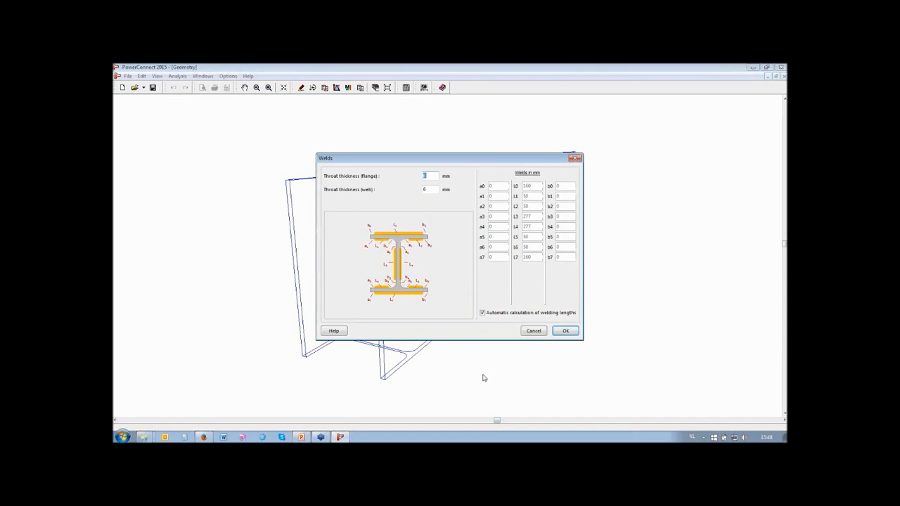
pyautogui.write('6')
pyautogui.click(534, 331)
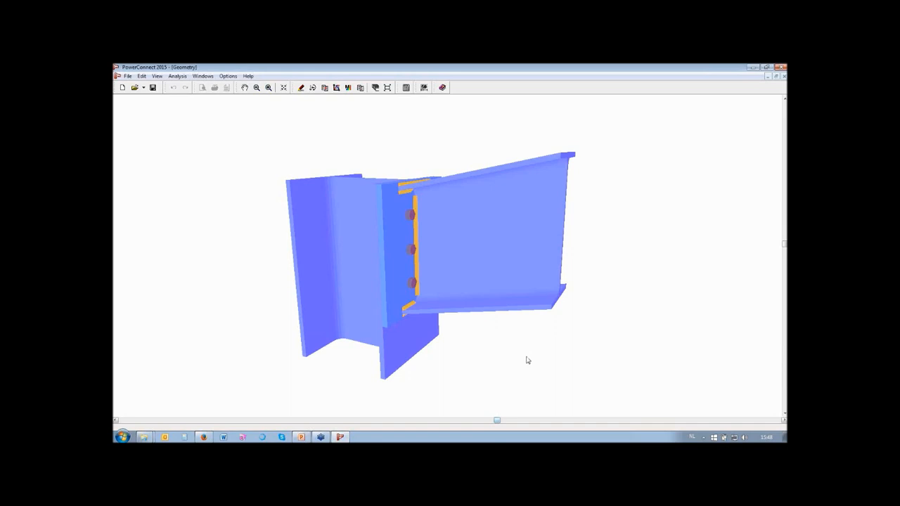
# - Change the right-hand beam's section to IPE 360 from the section library
pyautogui.click(508, 268)
pyautogui.doubleClick(507, 268)
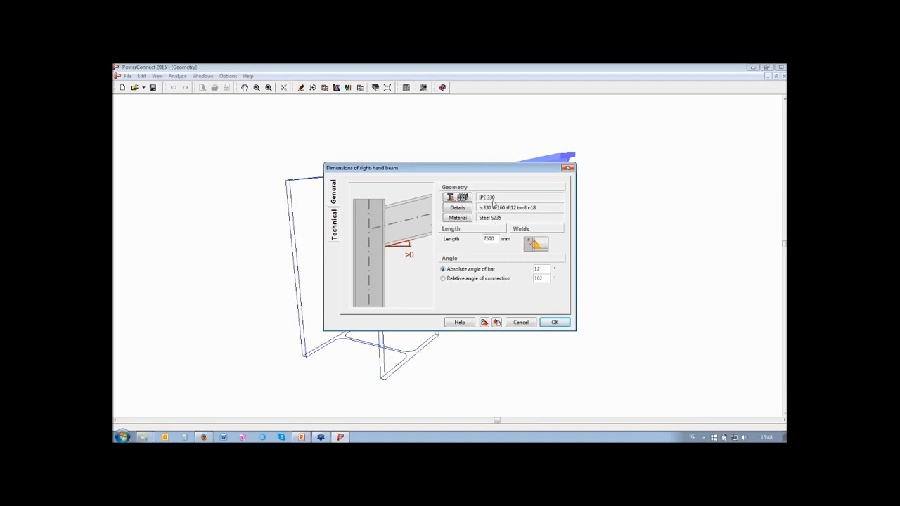
pyautogui.click(467, 199)
pyautogui.click(462, 255)
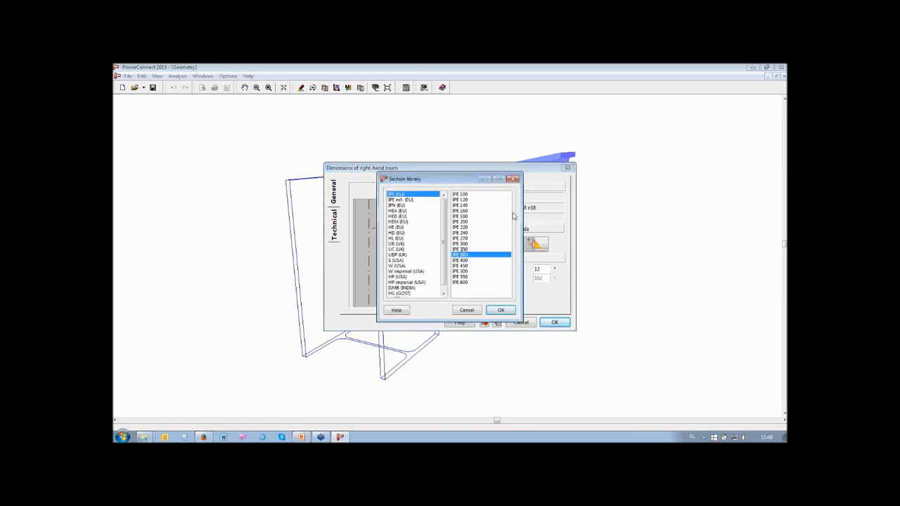
pyautogui.click(501, 310)
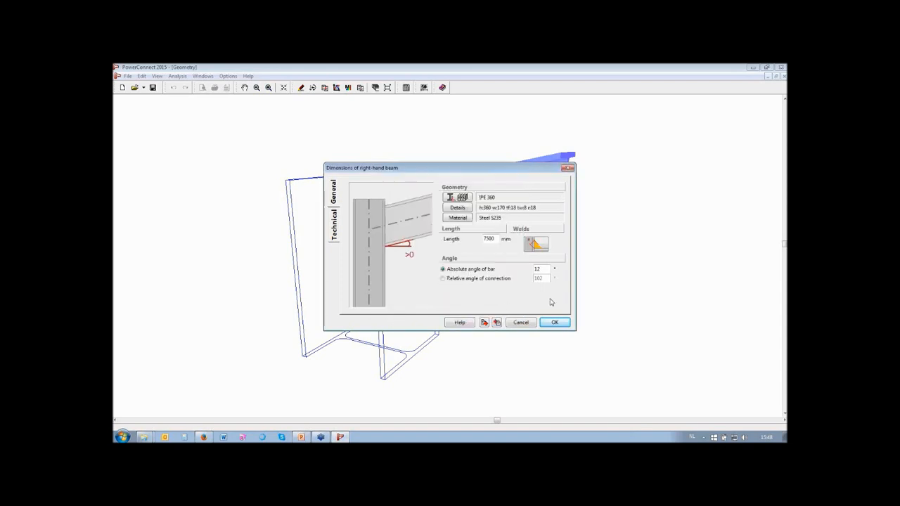
pyautogui.click(552, 325)
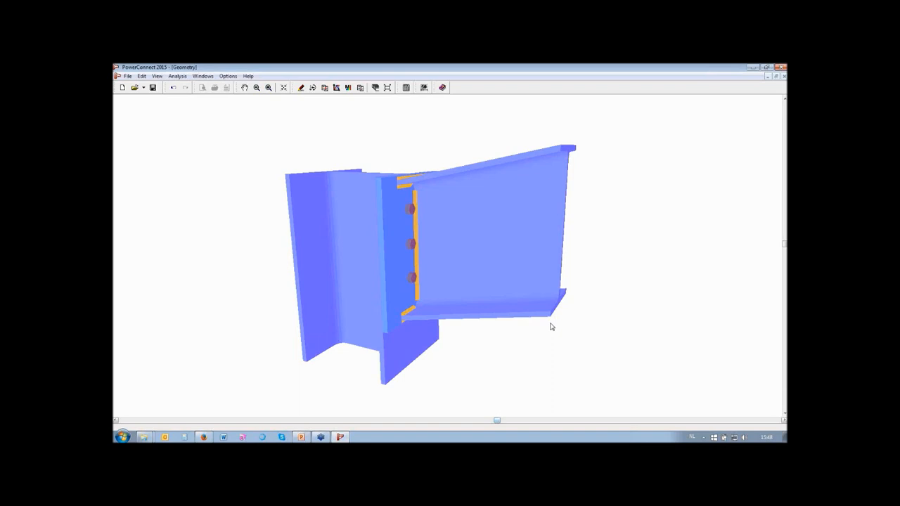
# - Review the column's general dimensions and technical settings, including orientation, structure type and friction coefficient, without changing them
pyautogui.doubleClick(326, 221)
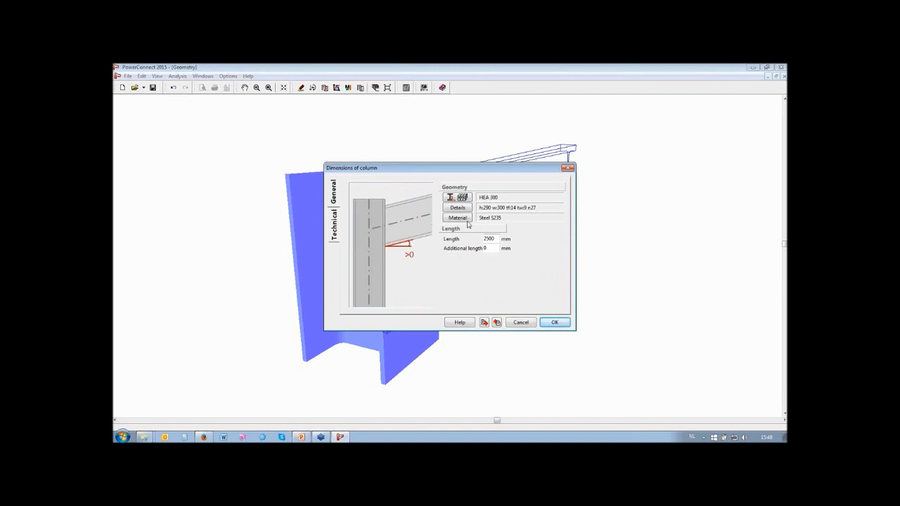
pyautogui.click(335, 226)
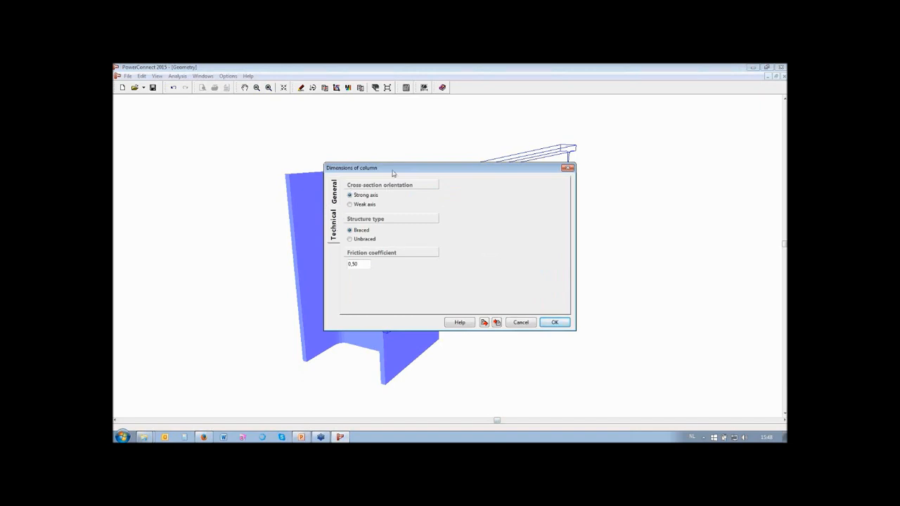
pyautogui.click(521, 322)
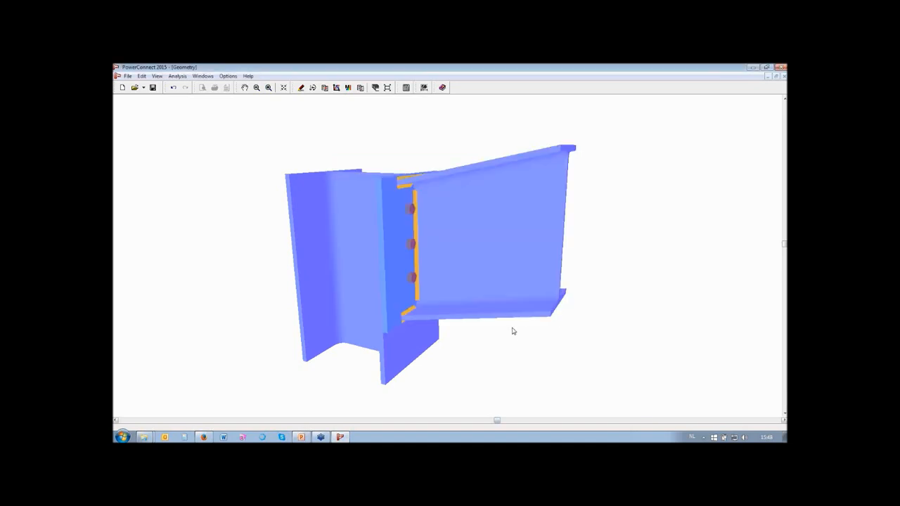
# - Open the bolt row layout in an enlarged window and optimize the bolt positions on the end plate
pyautogui.doubleClick(412, 210)
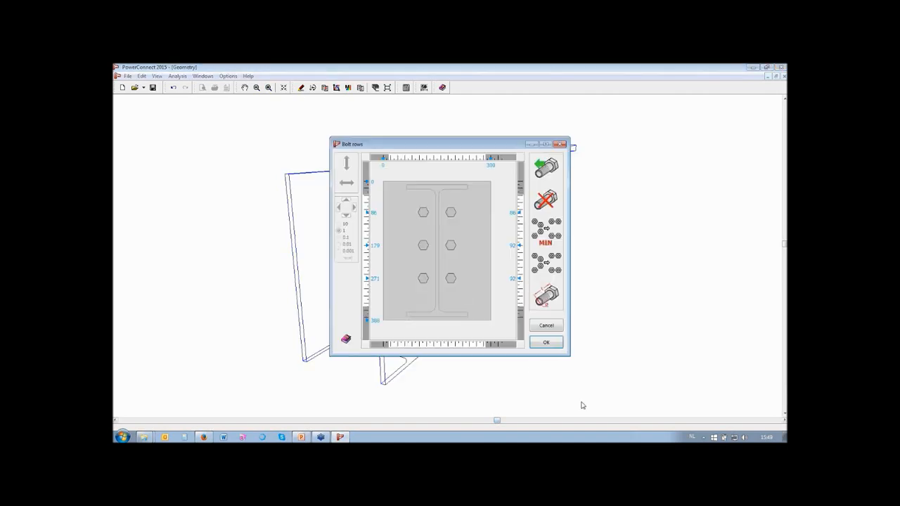
pyautogui.moveTo(569, 356); pyautogui.dragTo(708, 405)
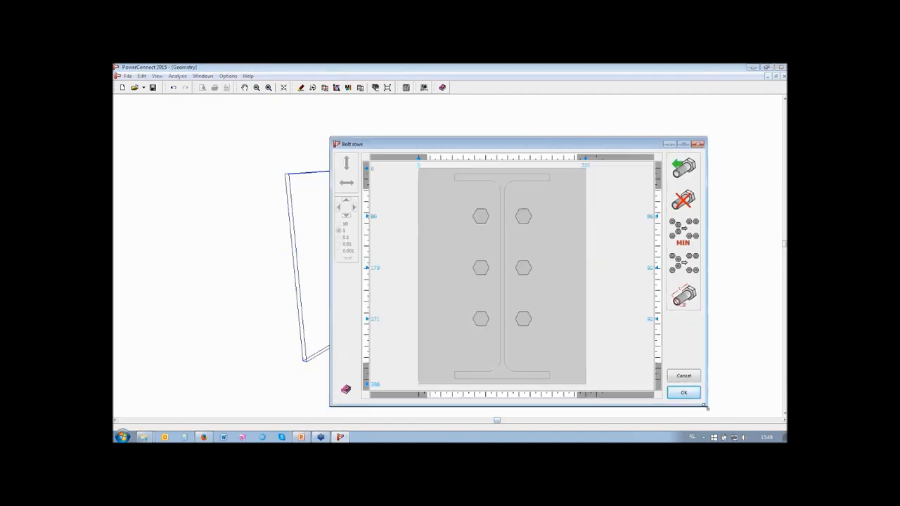
pyautogui.moveTo(540, 145); pyautogui.dragTo(459, 108)
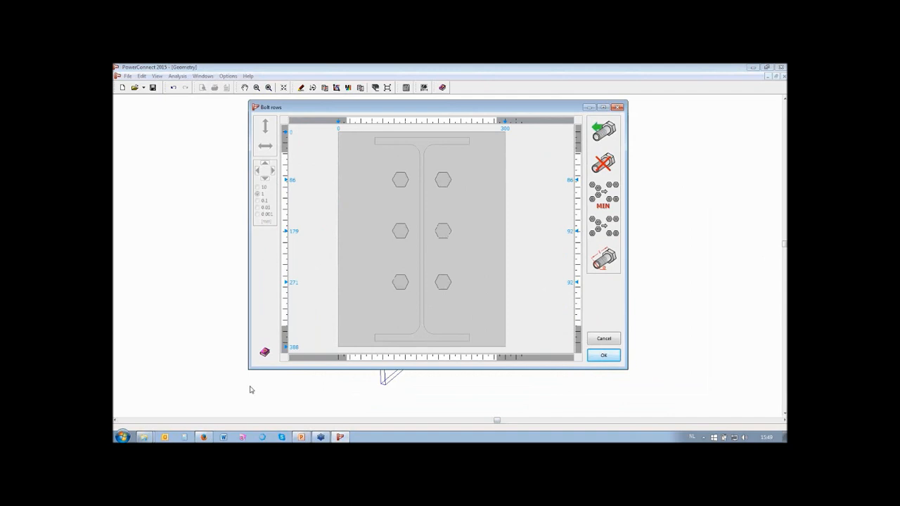
pyautogui.moveTo(248, 370); pyautogui.dragTo(169, 405)
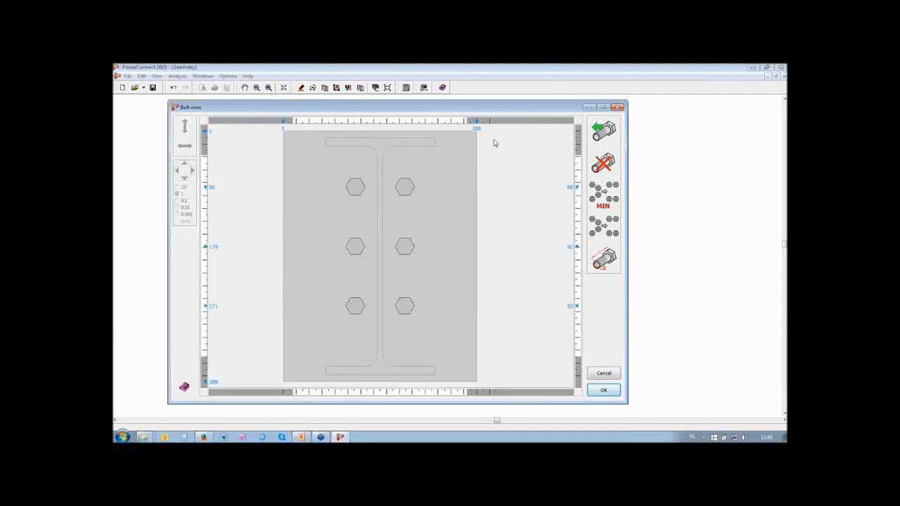
pyautogui.moveTo(498, 110); pyautogui.dragTo(548, 107)
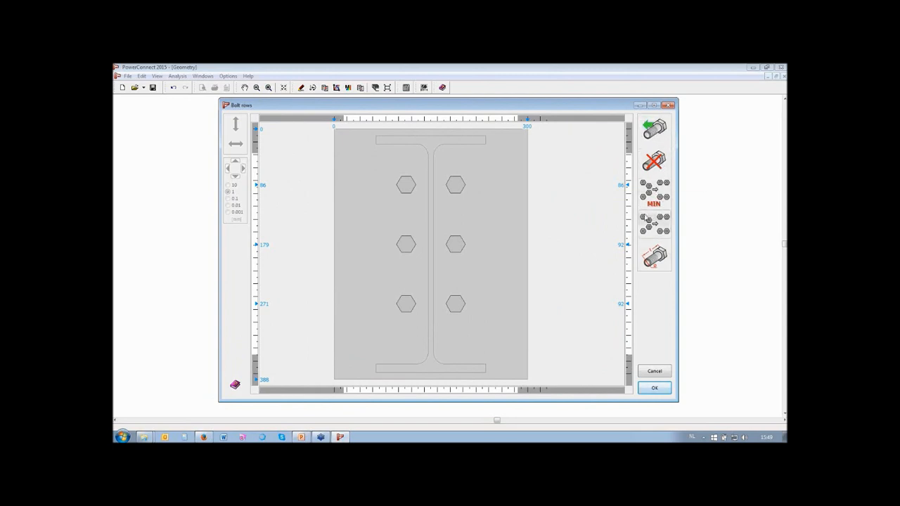
pyautogui.click(656, 227)
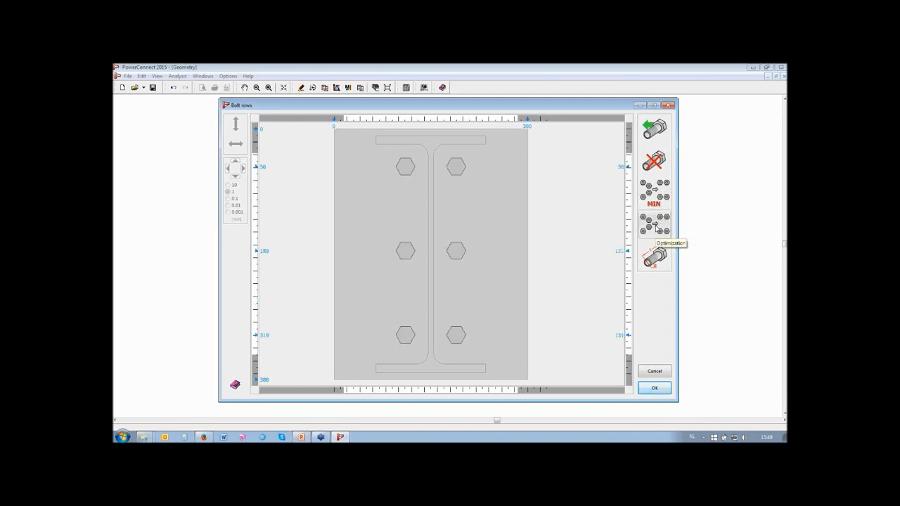
# - Arrange the bolt rows by minimum-distance optimization and move the bolts of all rows horizontally away from the beam web
pyautogui.click(455, 172)
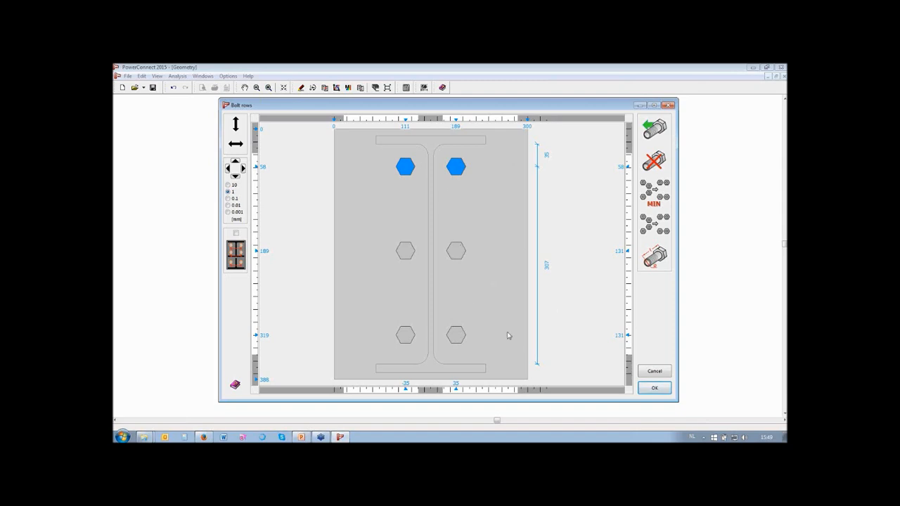
pyautogui.click(653, 191)
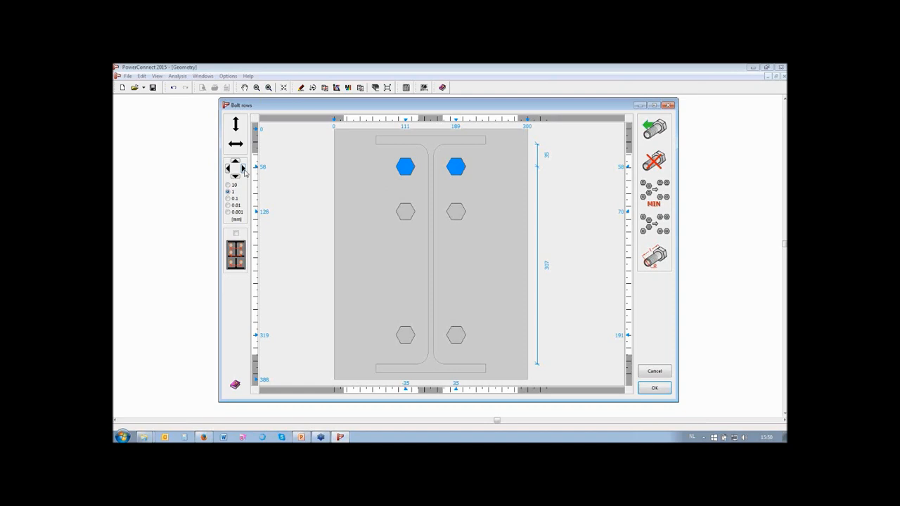
pyautogui.click(237, 146)
pyautogui.moveTo(403, 163); pyautogui.dragTo(391, 183)
pyautogui.click(236, 233)
pyautogui.click(391, 133)
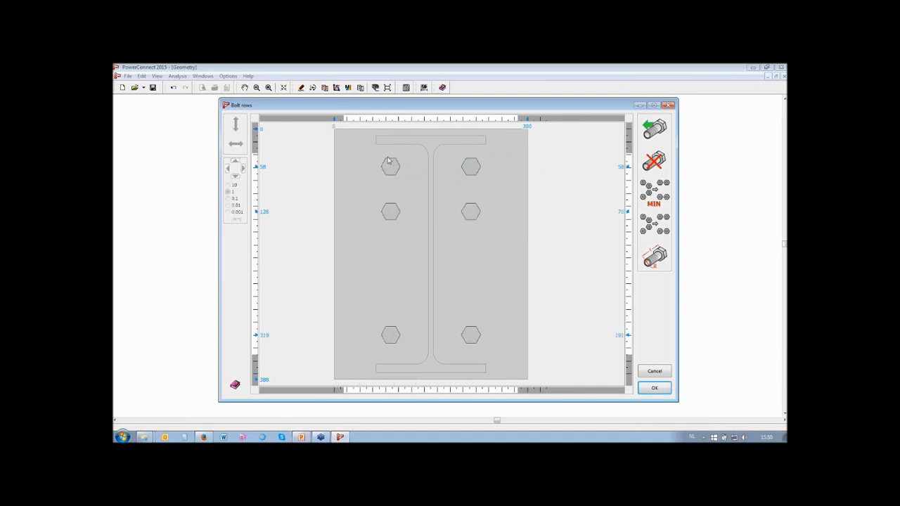
# - Try a horizontal bolt position of 50 mm from the plate edge for all rows, and reapply the standard optimization
pyautogui.click(390, 162)
pyautogui.click(390, 128)
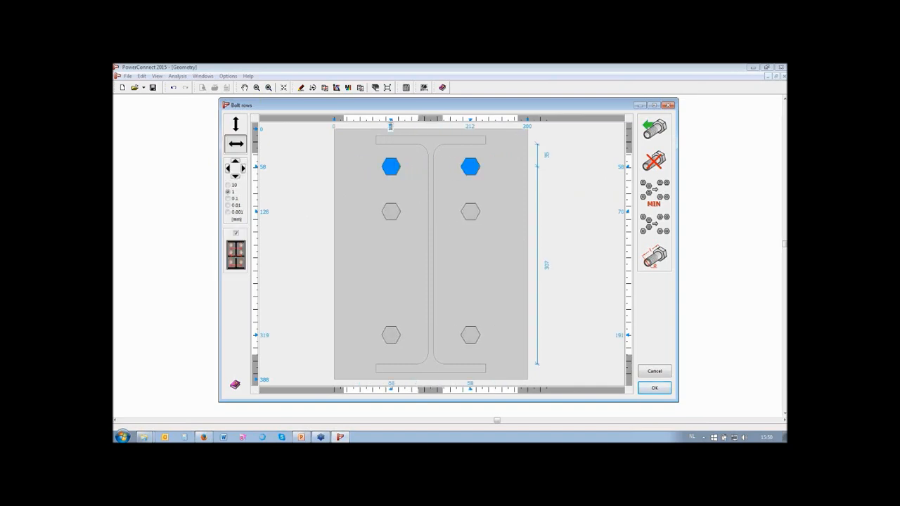
pyautogui.write('50')
pyautogui.press('Return')
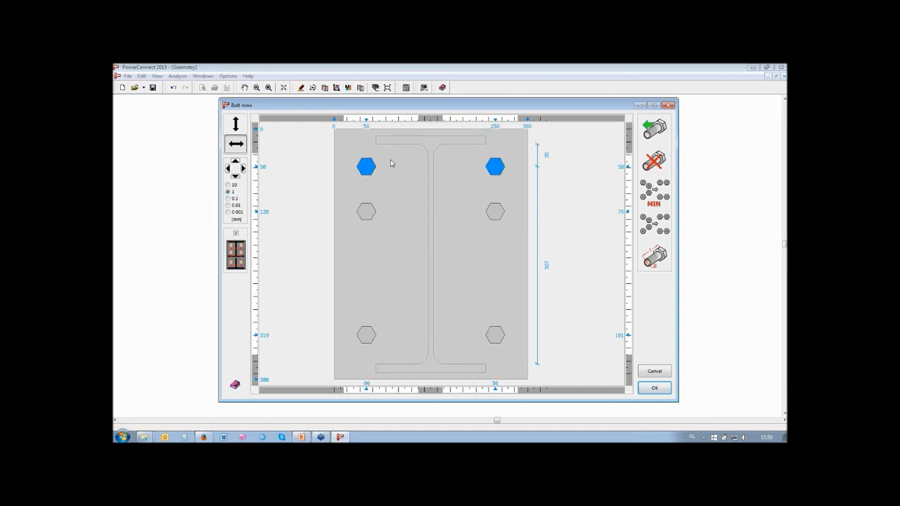
pyautogui.click(654, 225)
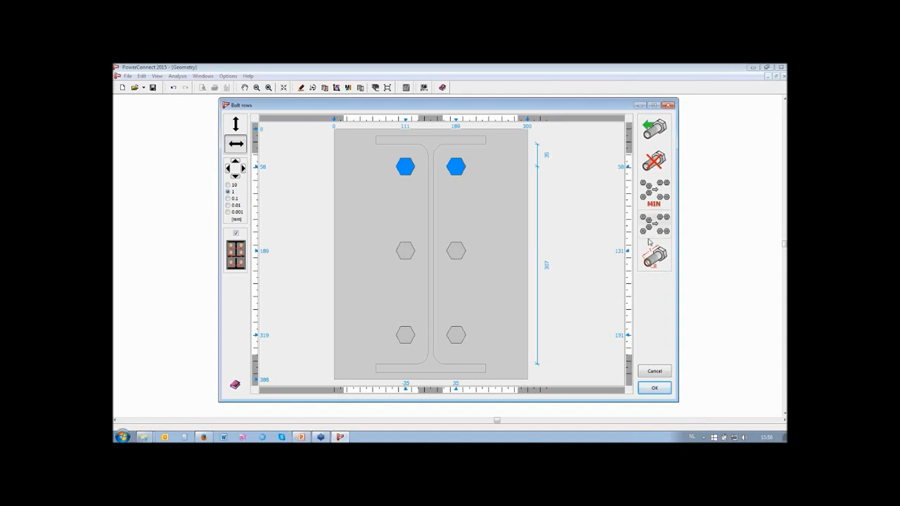
# - Review the available bolt sizes and strength classes, discard the bolt settings dialog, and accept the optimized bolt layout
pyautogui.click(662, 265)
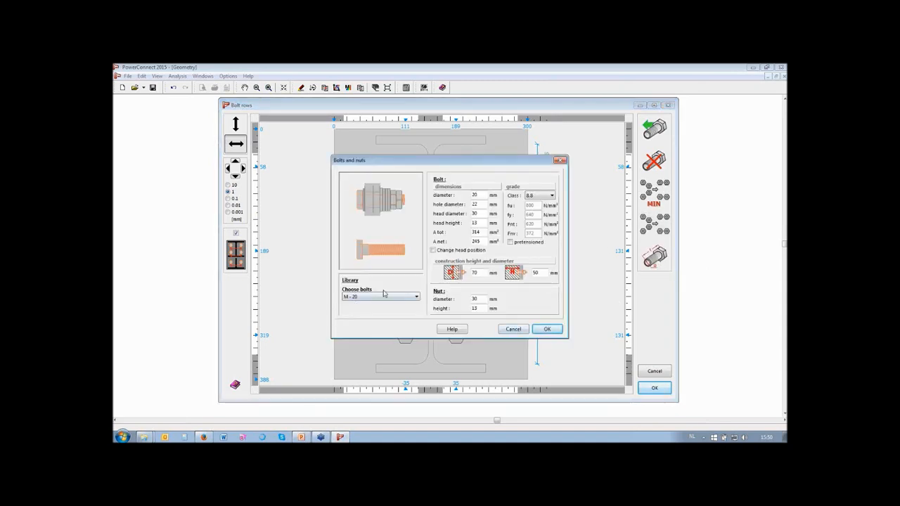
pyautogui.click(406, 299)
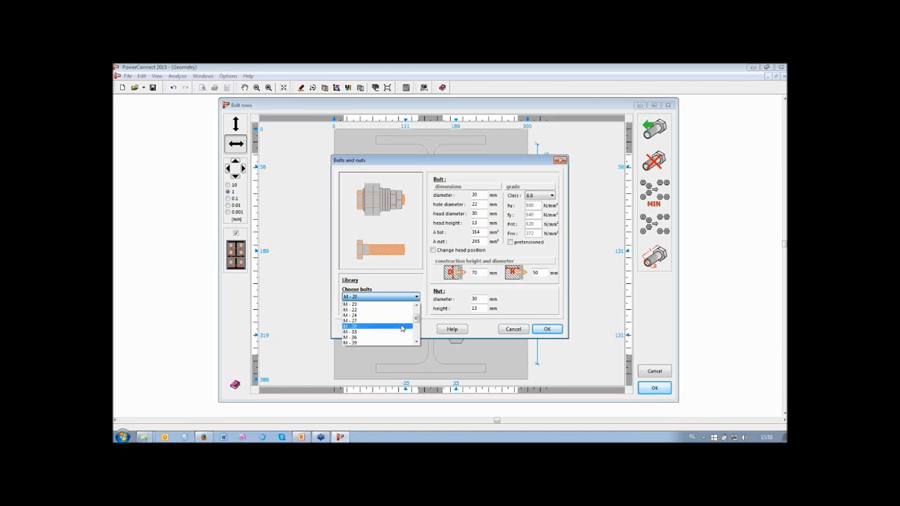
pyautogui.click(413, 283)
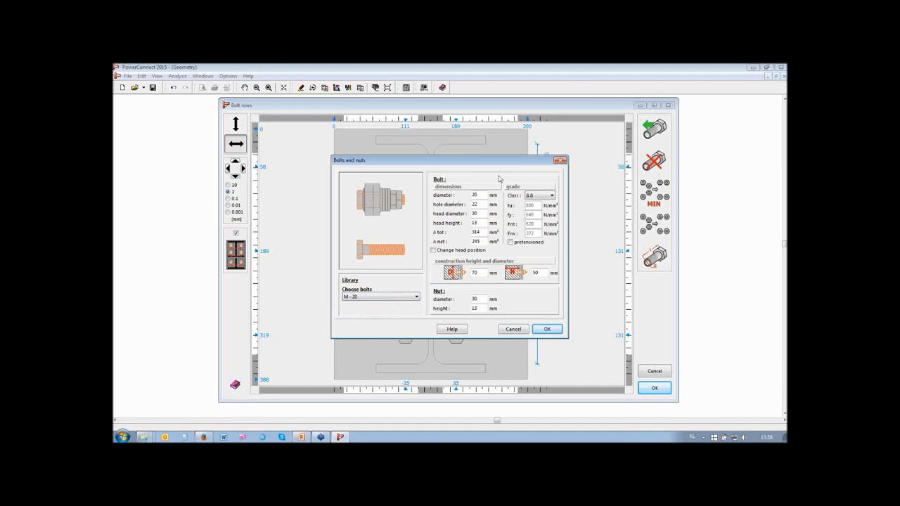
pyautogui.click(552, 196)
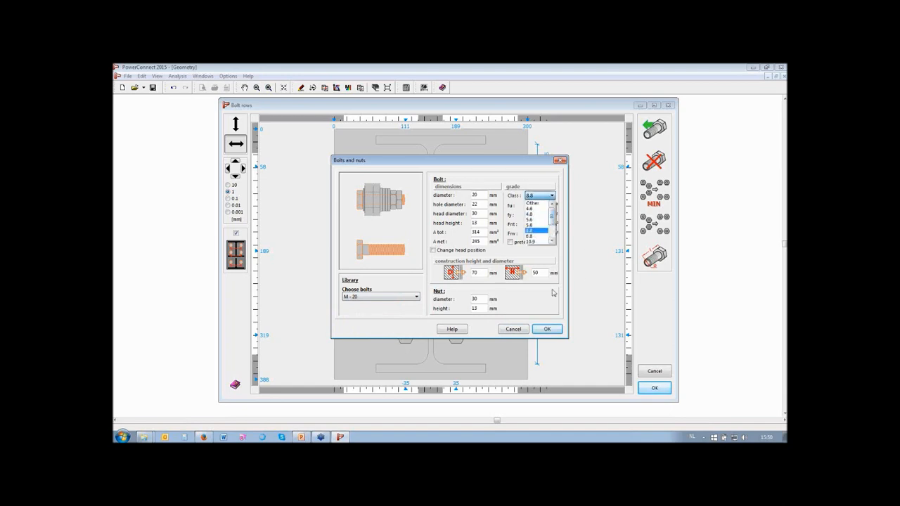
pyautogui.click(553, 258)
pyautogui.click(518, 330)
pyautogui.click(654, 388)
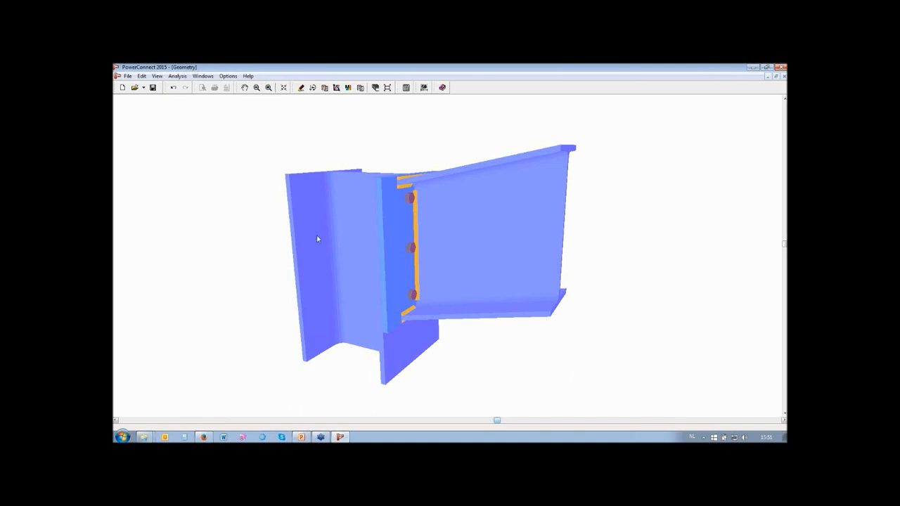
# - Add a web plate to the column
pyautogui.click(321, 206)
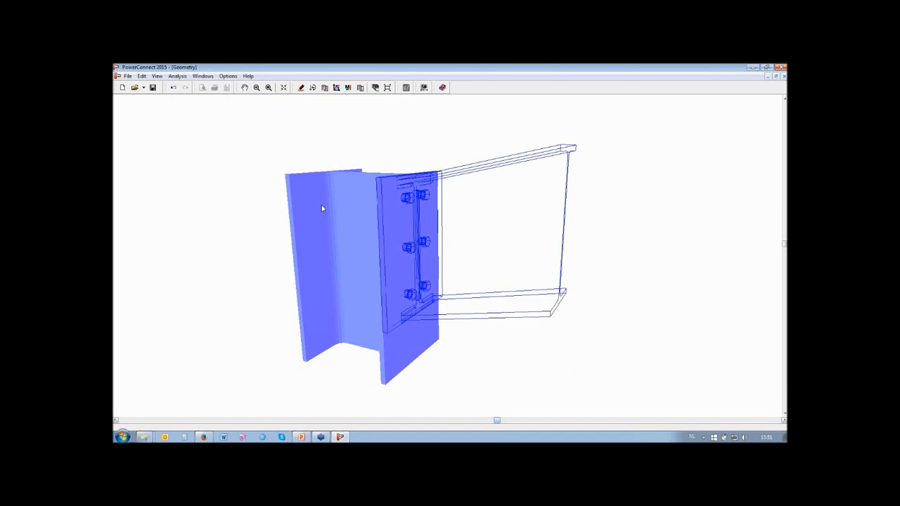
pyautogui.rightClick(322, 205)
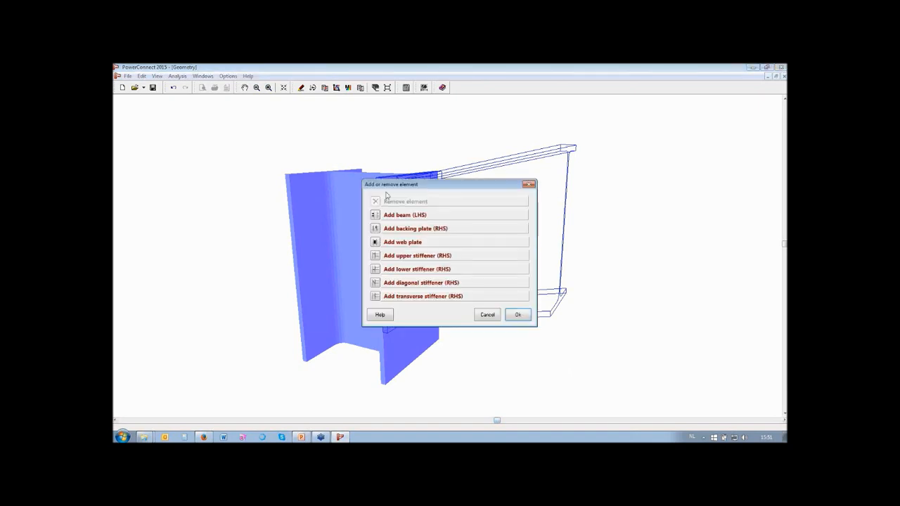
pyautogui.moveTo(405, 185); pyautogui.dragTo(337, 166)
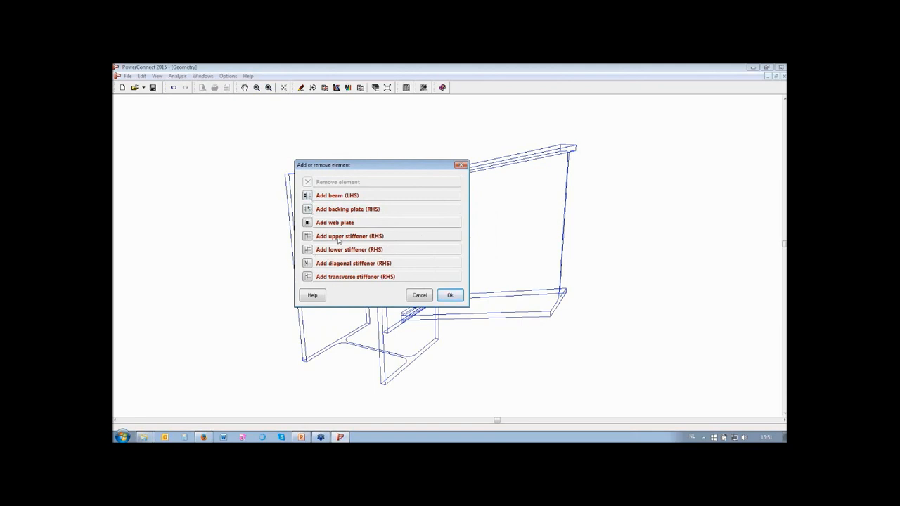
pyautogui.click(307, 223)
pyautogui.click(451, 296)
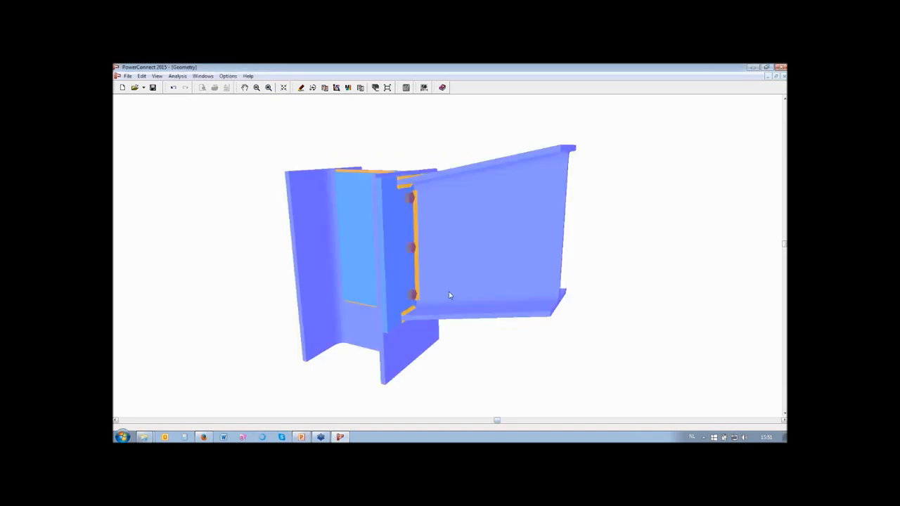
# - Open the column web plate's dimensions and display the diagram of characteristic distances for its thickness parameter
pyautogui.moveTo(497, 422); pyautogui.dragTo(445, 420)
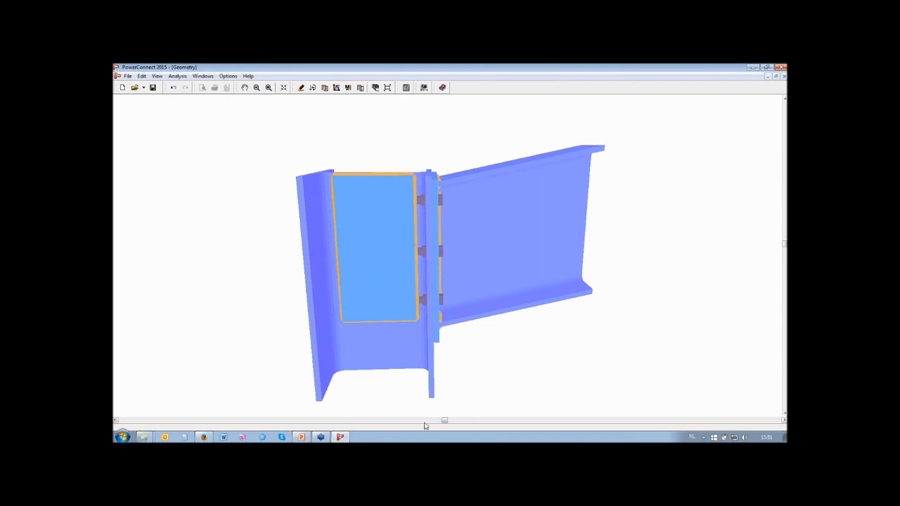
pyautogui.moveTo(446, 422); pyautogui.dragTo(482, 422)
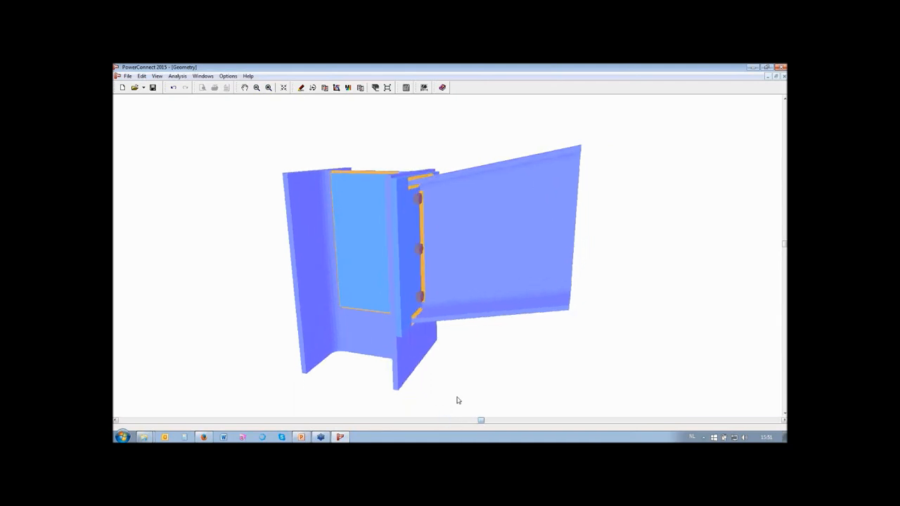
pyautogui.doubleClick(346, 291)
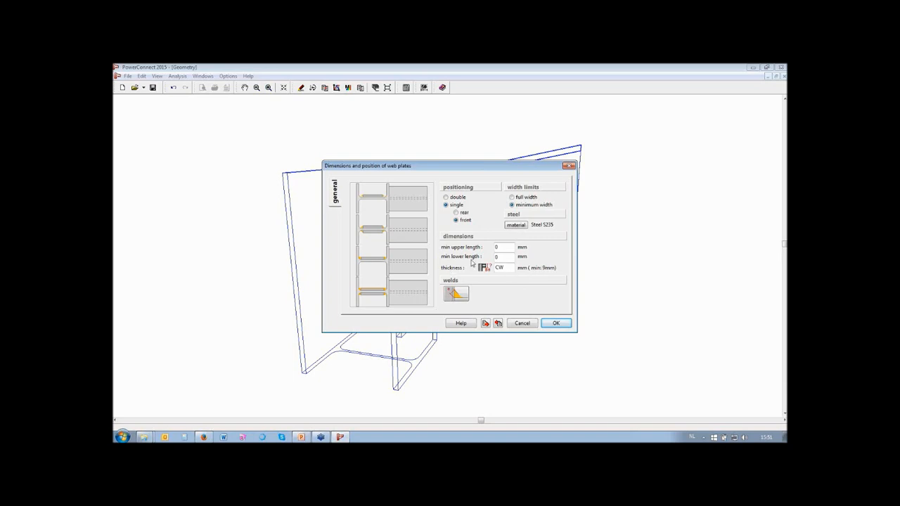
pyautogui.moveTo(509, 268); pyautogui.dragTo(493, 268)
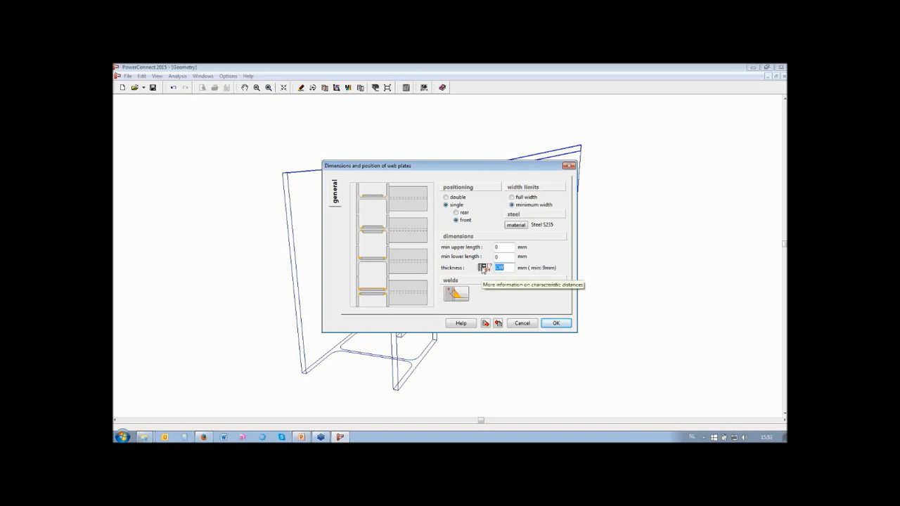
pyautogui.click(483, 269)
pyautogui.moveTo(471, 189); pyautogui.dragTo(308, 192)
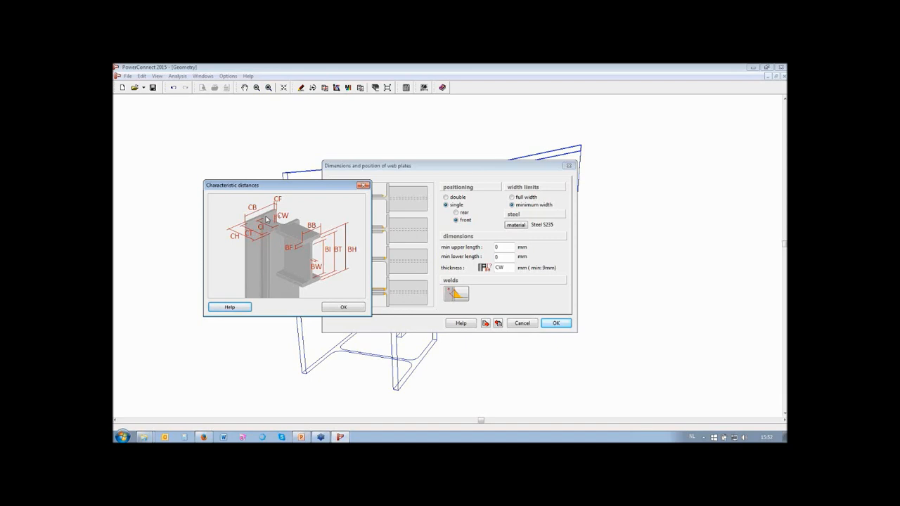
# - Close the characteristic distances diagram, accept the web plate's dimensions, and remove the web plate from the column
pyautogui.click(345, 309)
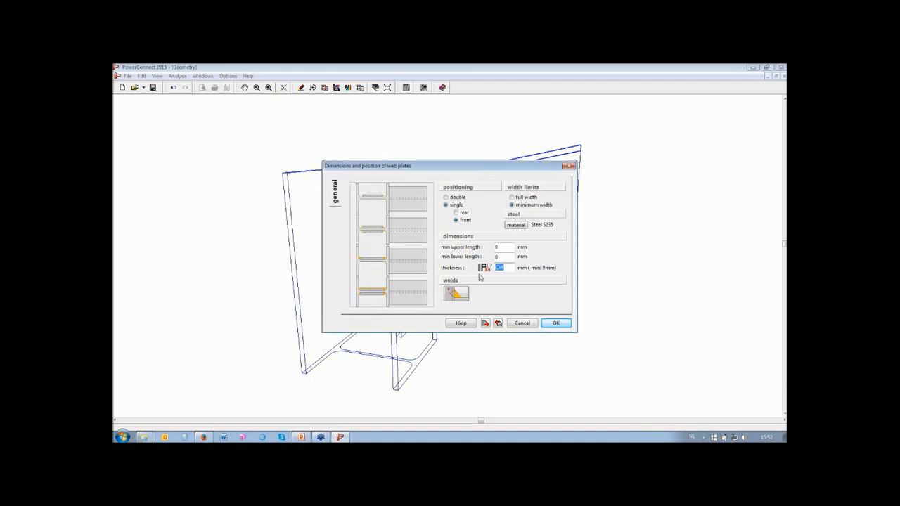
pyautogui.click(555, 323)
pyautogui.click(361, 261)
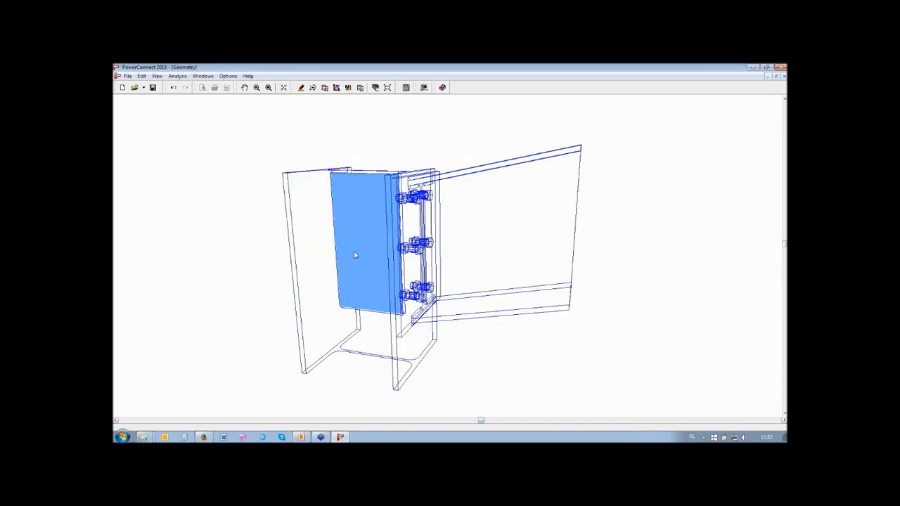
pyautogui.press('Delete')
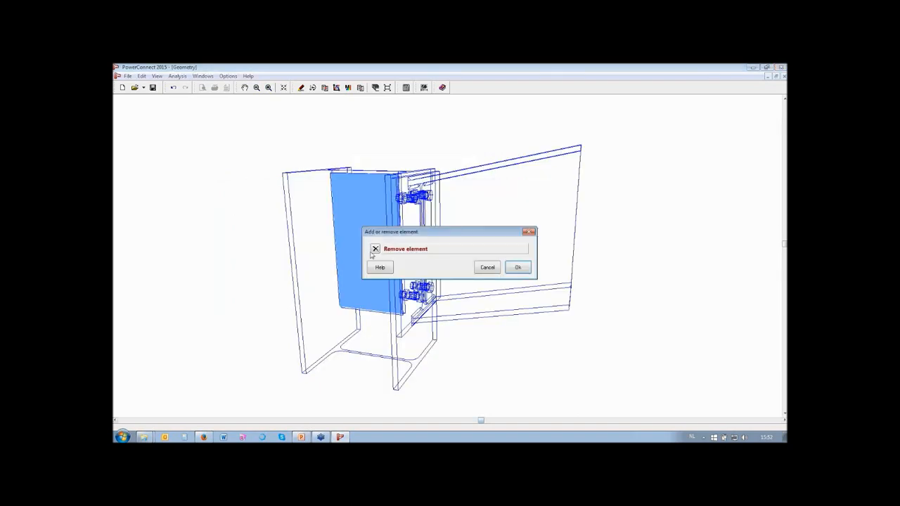
pyautogui.click(524, 267)
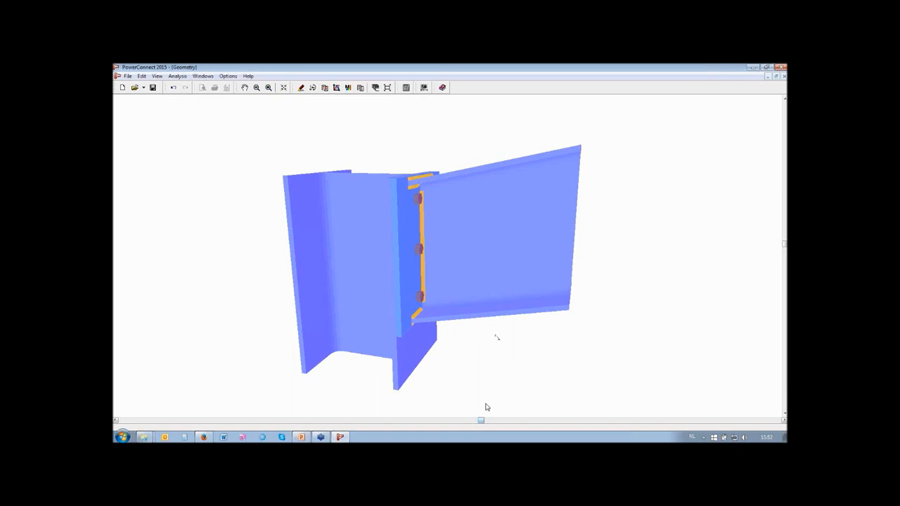
# - Run the connection analysis and examine the results summary for moment, normal force, shear and stiffness
pyautogui.moveTo(482, 422)
pyautogui.mouseDown()
pyautogui.moveTo(526, 416)
pyautogui.moveTo(489, 420)
pyautogui.mouseUp()
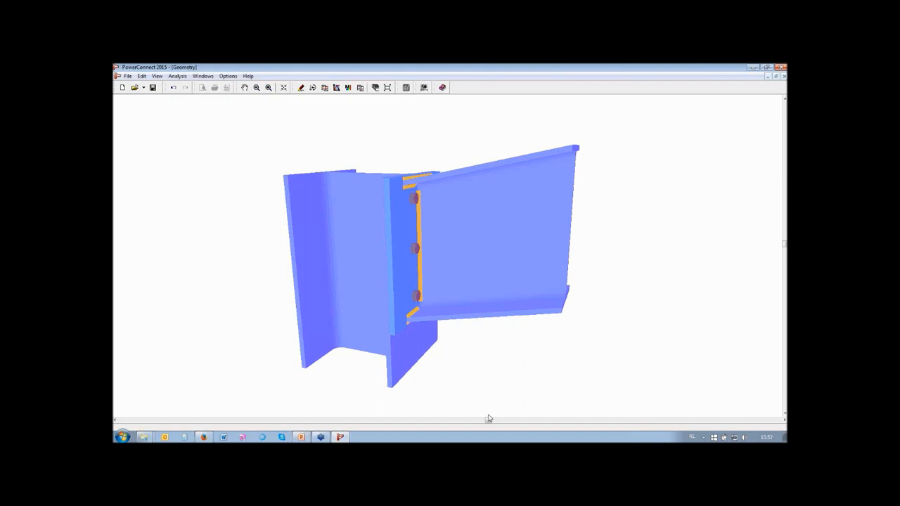
pyautogui.click(406, 88)
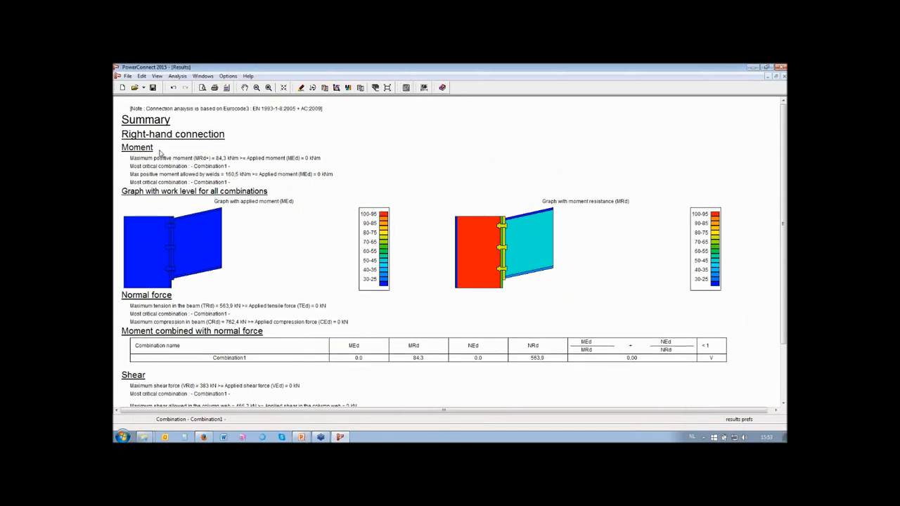
pyautogui.scroll(-1, 280, 211)
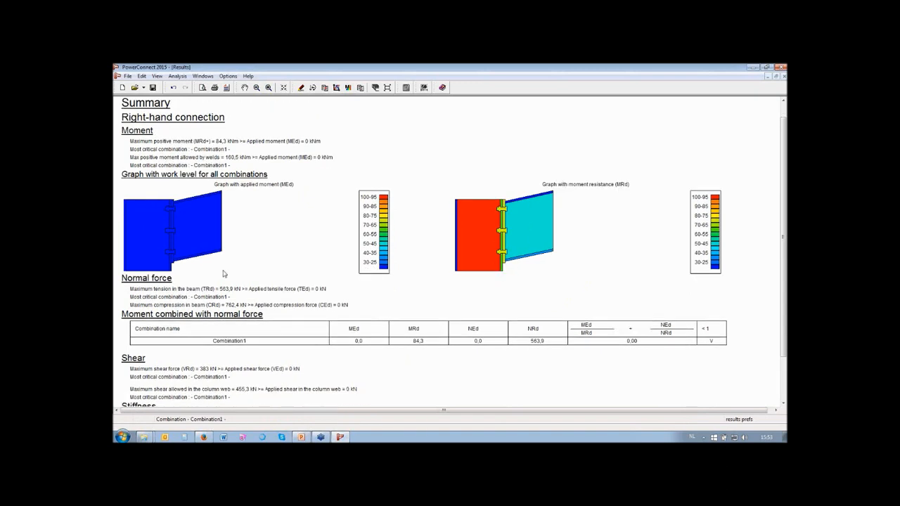
pyautogui.scroll(-1, 189, 303)
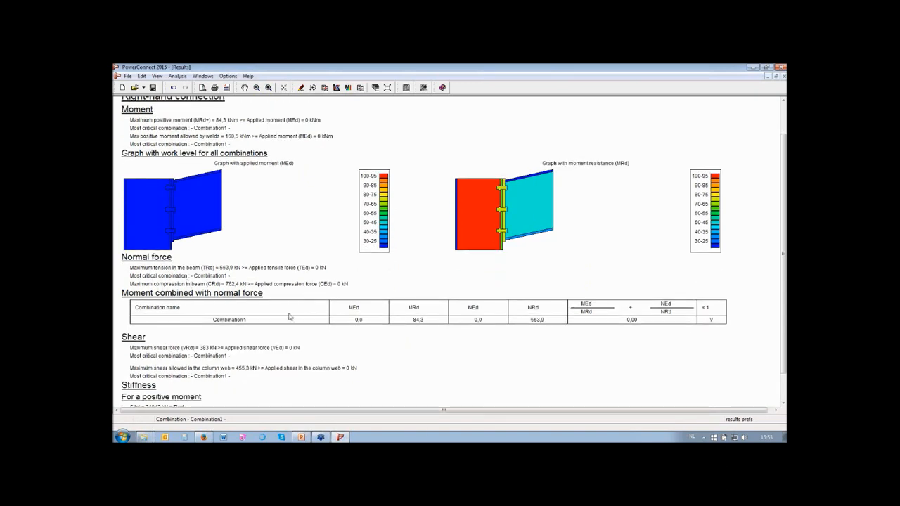
pyautogui.scroll(1, 289, 318)
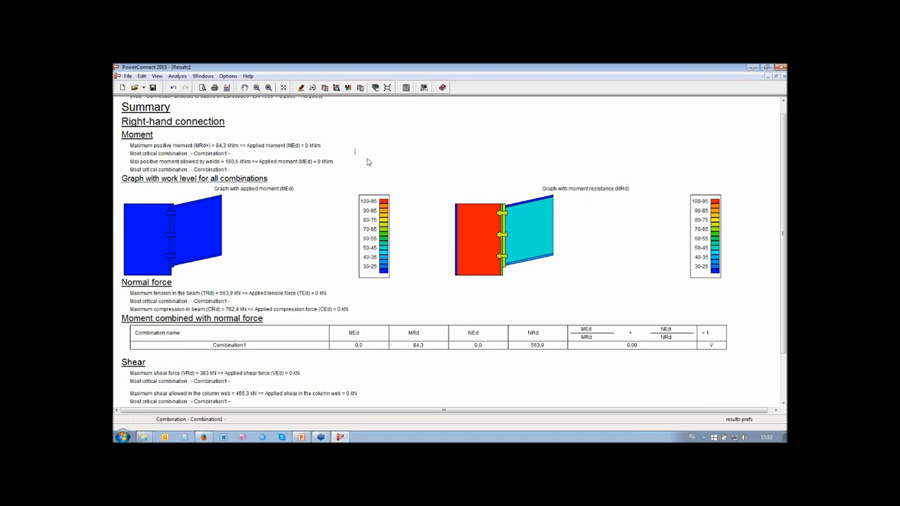
pyautogui.scroll(-1, 368, 162)
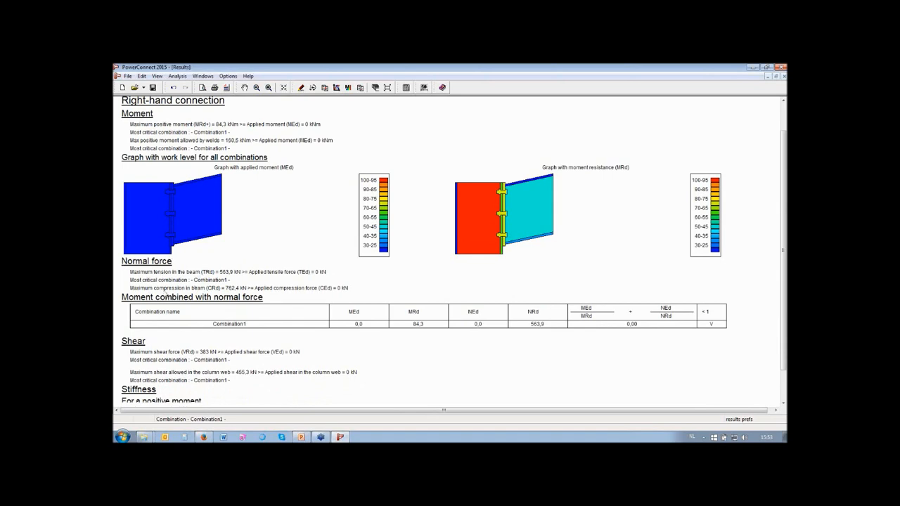
pyautogui.scroll(-1, 193, 283)
pyautogui.scroll(-1, 194, 283)
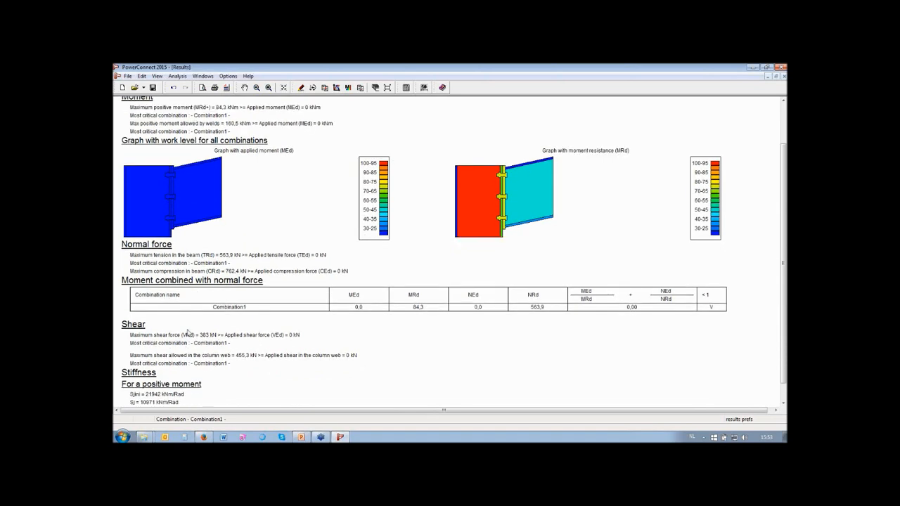
pyautogui.scroll(3, 348, 318)
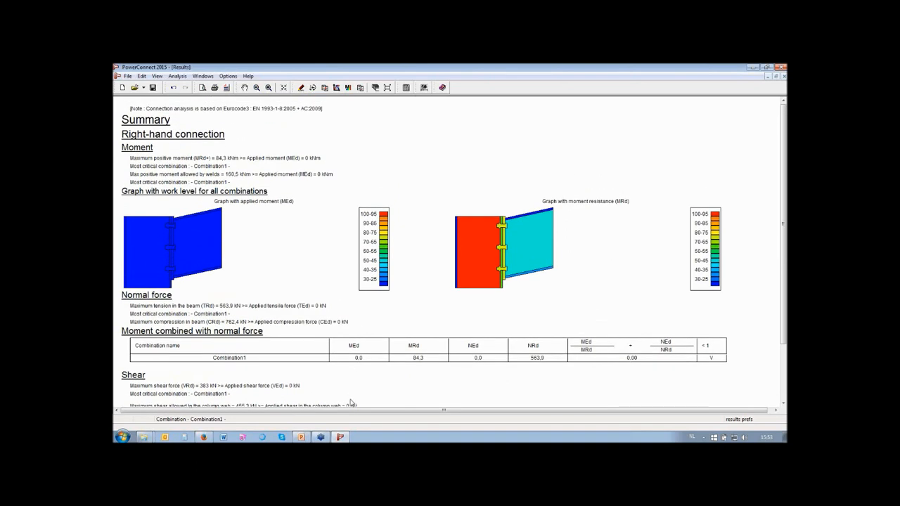
# - Switch to the PowerPoint webinar slide to look up the design loads, and return to PowerConnect
pyautogui.moveTo(301, 438)
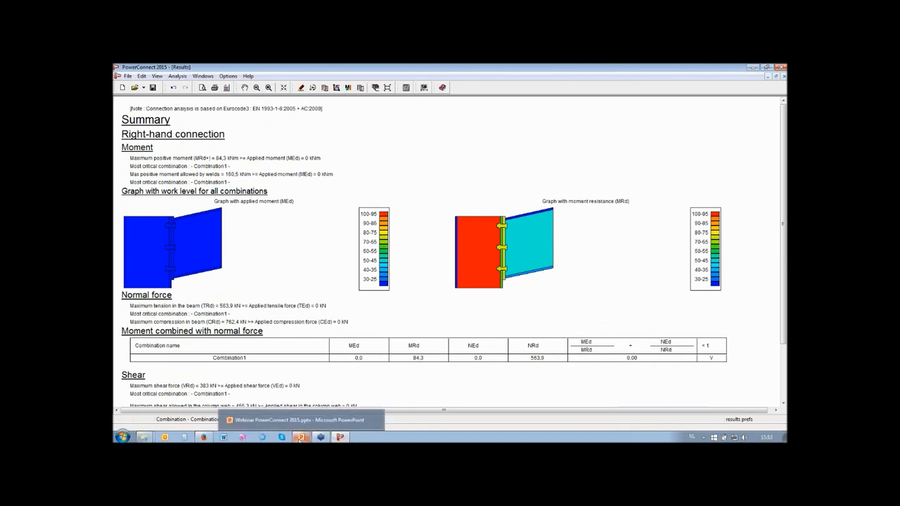
pyautogui.click(300, 438)
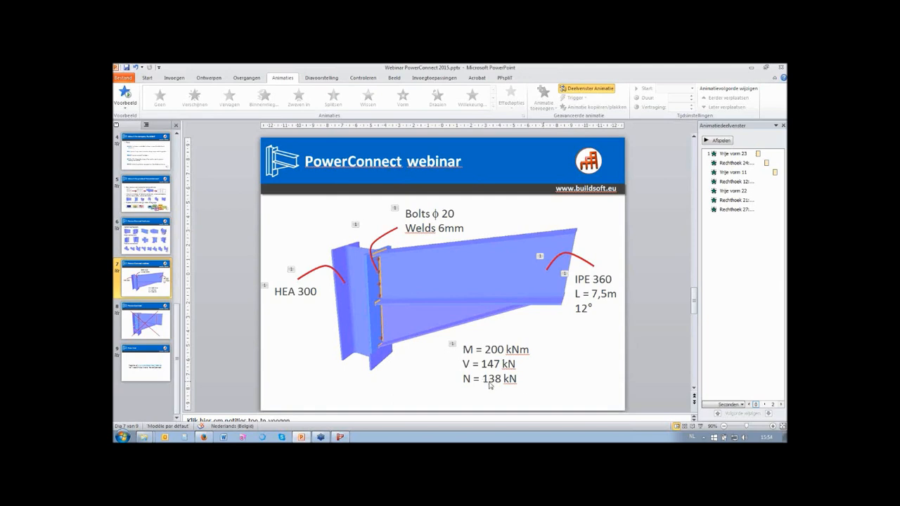
pyautogui.click(343, 438)
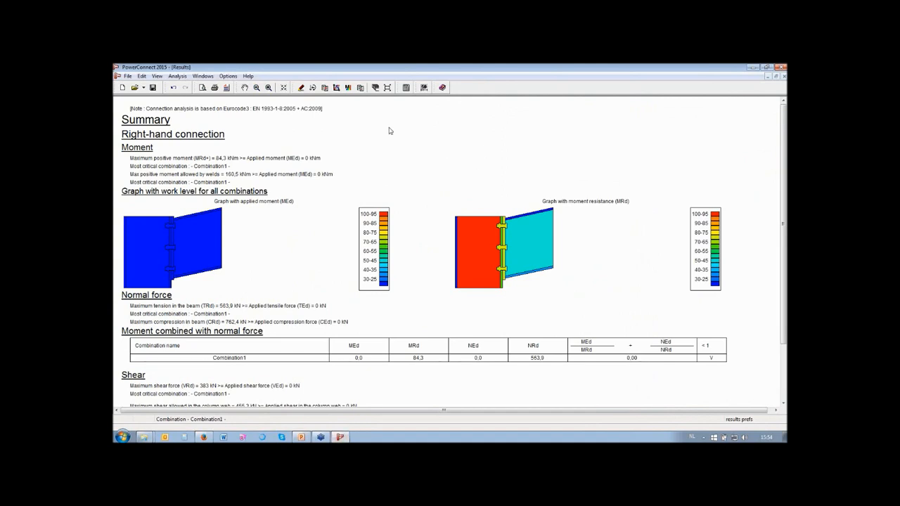
# - Apply N = 138 kN, M = 200 kNm and V = 147 kN to the beam's end in load Combination1
pyautogui.click(313, 88)
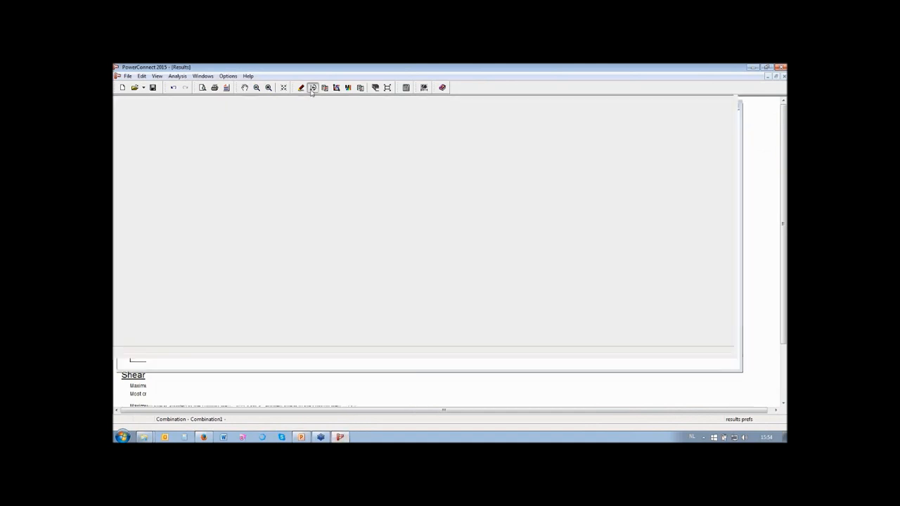
pyautogui.scroll(-2, 426, 232)
pyautogui.scroll(4, 415, 225)
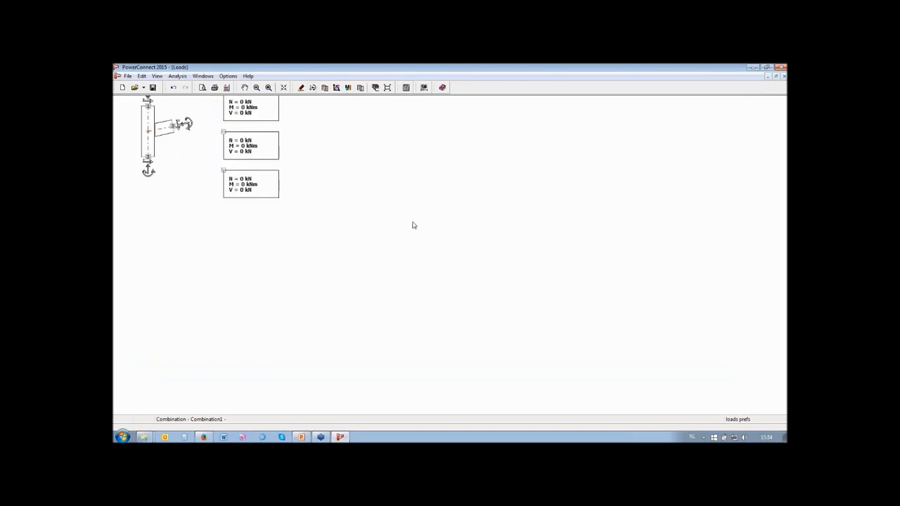
pyautogui.moveTo(242, 115)
pyautogui.mouseDown(button='middle')
pyautogui.moveTo(274, 167)
pyautogui.moveTo(382, 201)
pyautogui.mouseUp(button='middle')
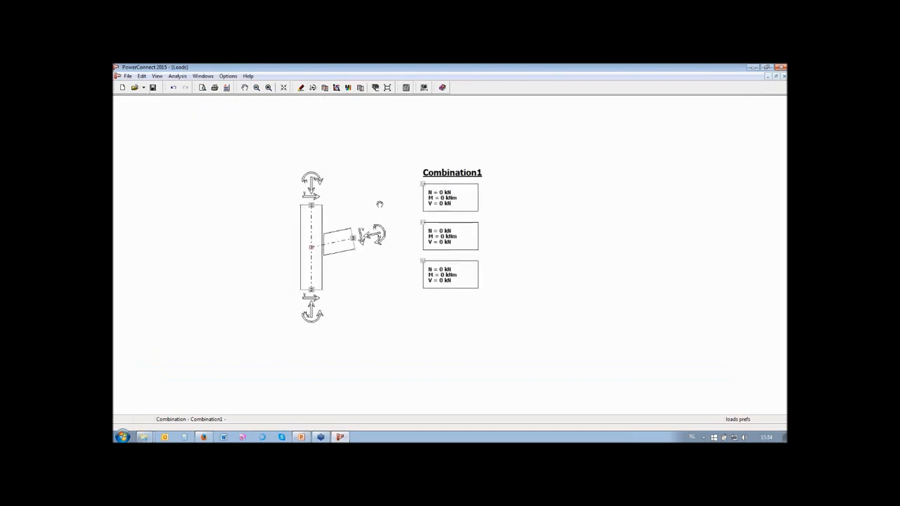
pyautogui.scroll(1, 353, 217)
pyautogui.moveTo(462, 232); pyautogui.dragTo(394, 181, button='middle')
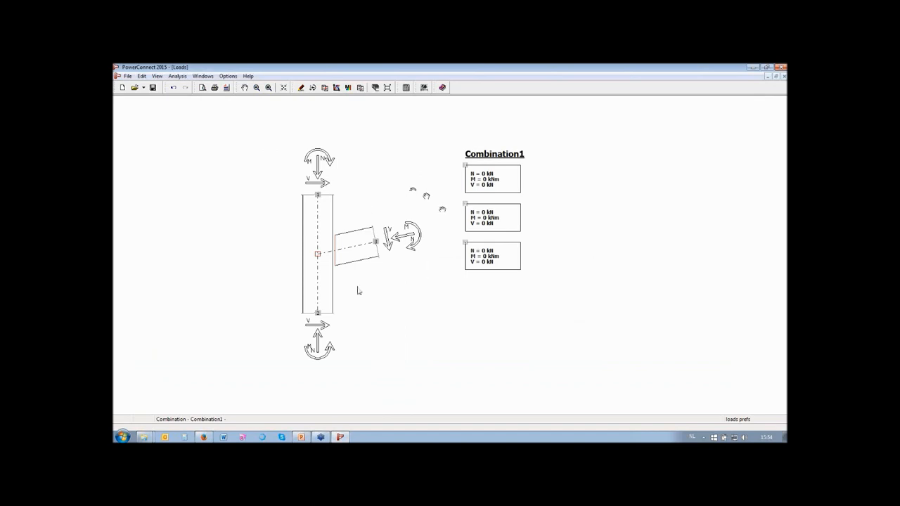
pyautogui.click(375, 240)
pyautogui.doubleClick(375, 241)
pyautogui.moveTo(408, 215)
pyautogui.mouseDown()
pyautogui.moveTo(470, 270)
pyautogui.moveTo(419, 293)
pyautogui.mouseUp()
pyautogui.doubleClick(415, 306)
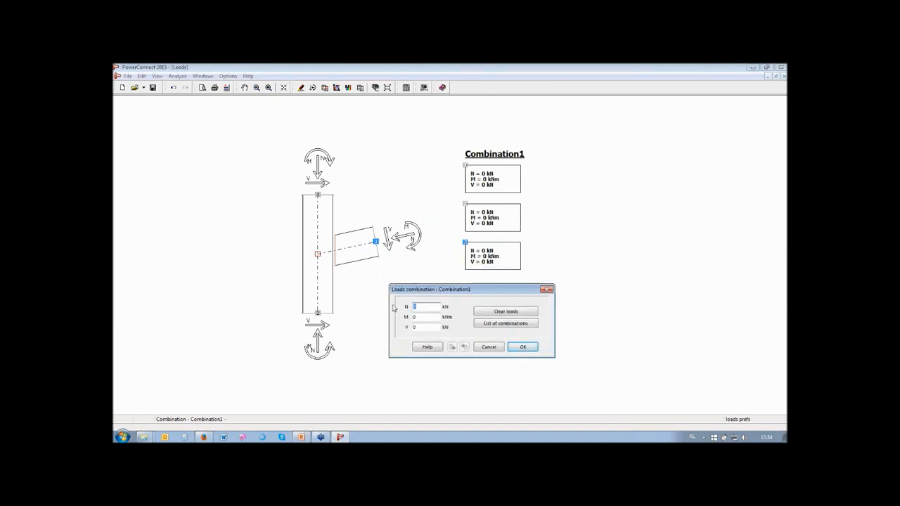
pyautogui.write('130')
pyautogui.doubleClick(432, 315)
pyautogui.write('200')
pyautogui.press('Tab')
pyautogui.write('147')
pyautogui.click(532, 353)
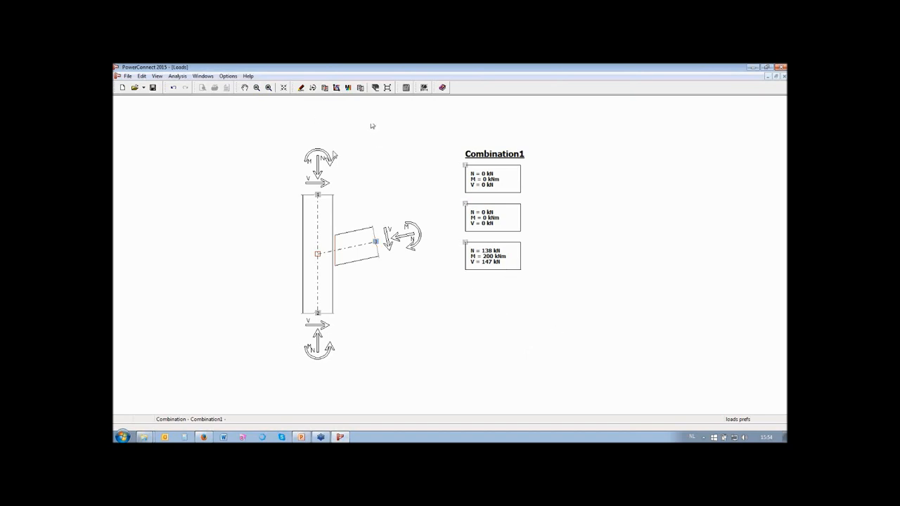
# - Return to the connection's geometry and add a lower haunch to the beam
pyautogui.click(301, 89)
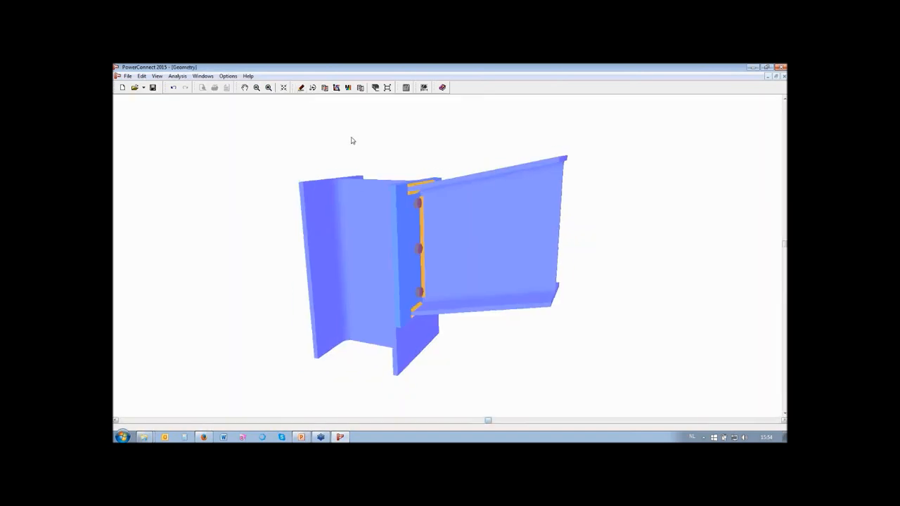
pyautogui.click(469, 251)
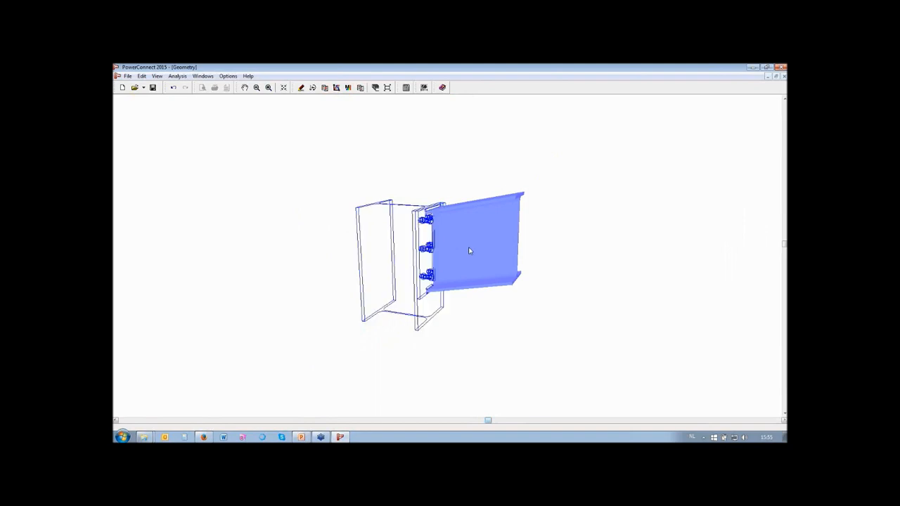
pyautogui.doubleClick(469, 251)
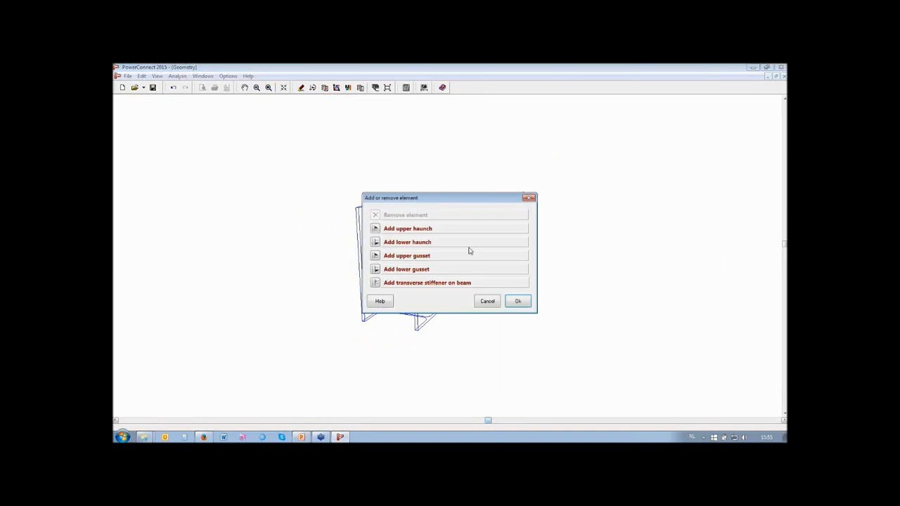
pyautogui.click(376, 243)
pyautogui.click(516, 303)
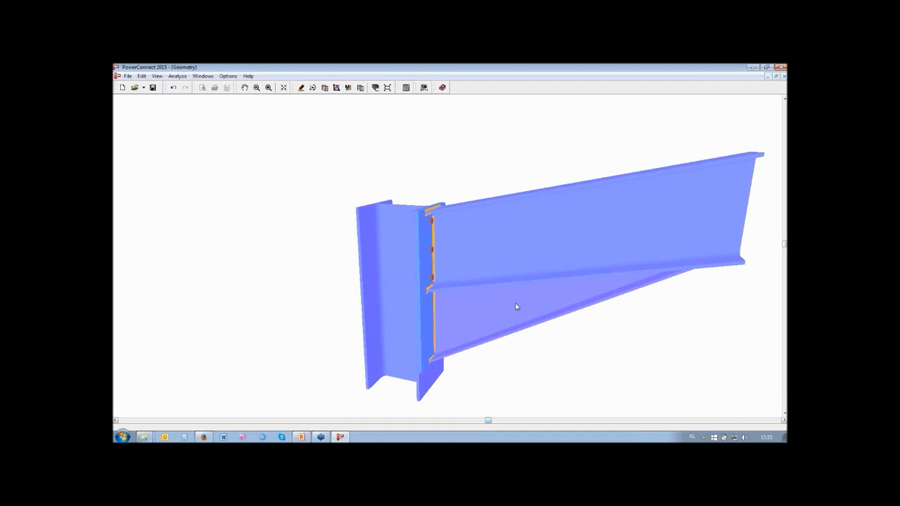
# - Review the haunch's profile, length and height parameters with the characteristic distances diagram, and leave its settings without changes
pyautogui.moveTo(509, 253); pyautogui.dragTo(394, 233, button='middle')
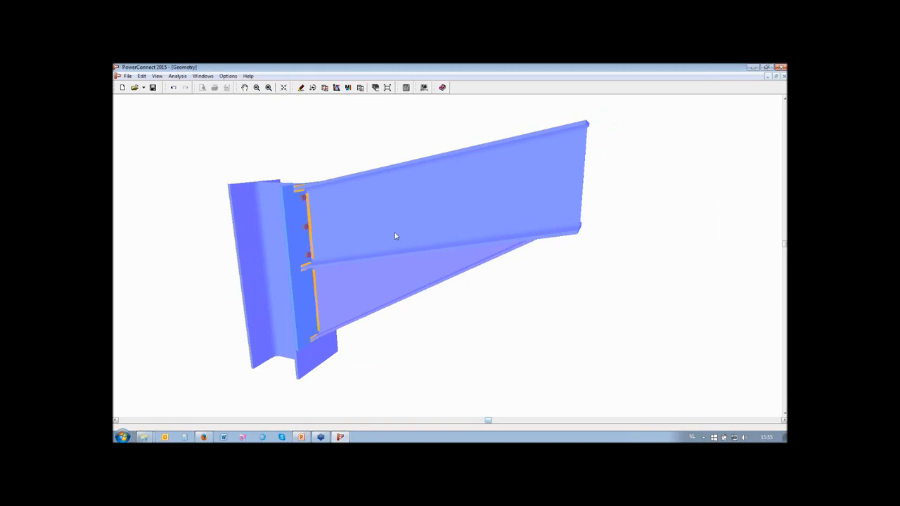
pyautogui.doubleClick(392, 286)
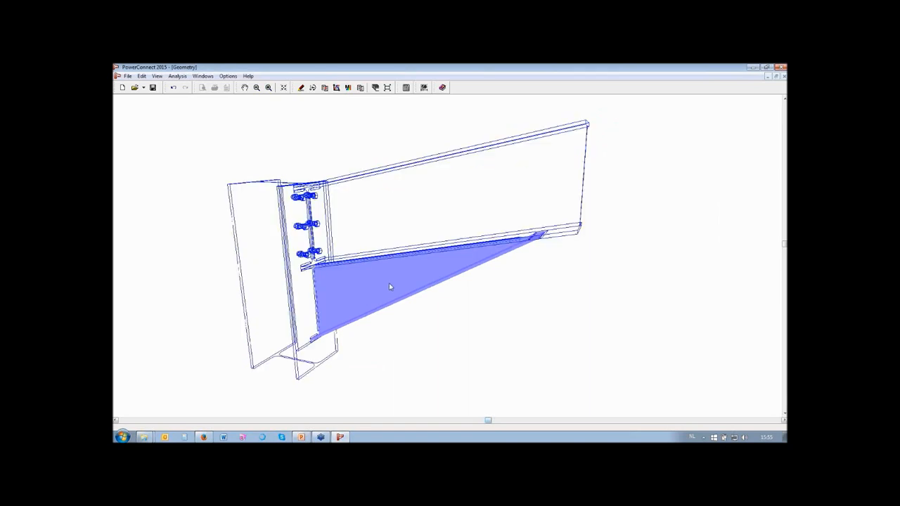
pyautogui.moveTo(417, 172); pyautogui.dragTo(464, 177)
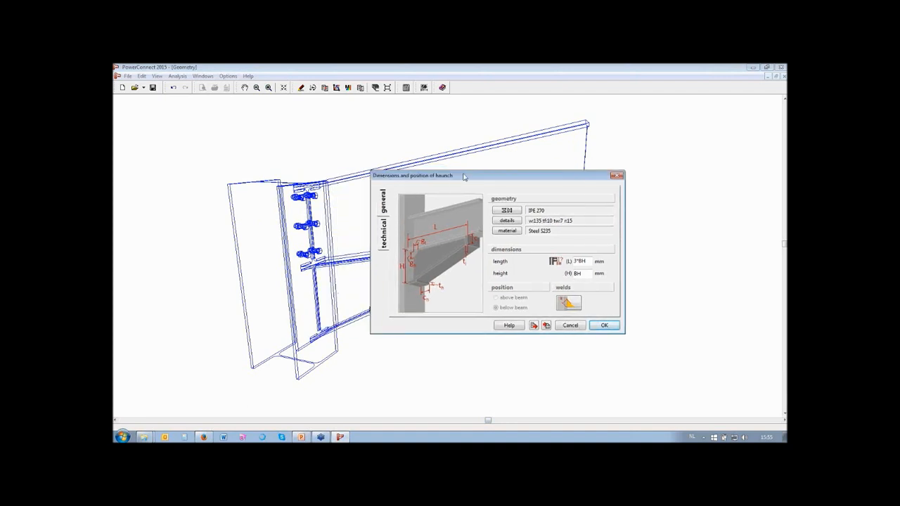
pyautogui.doubleClick(575, 274)
pyautogui.click(556, 260)
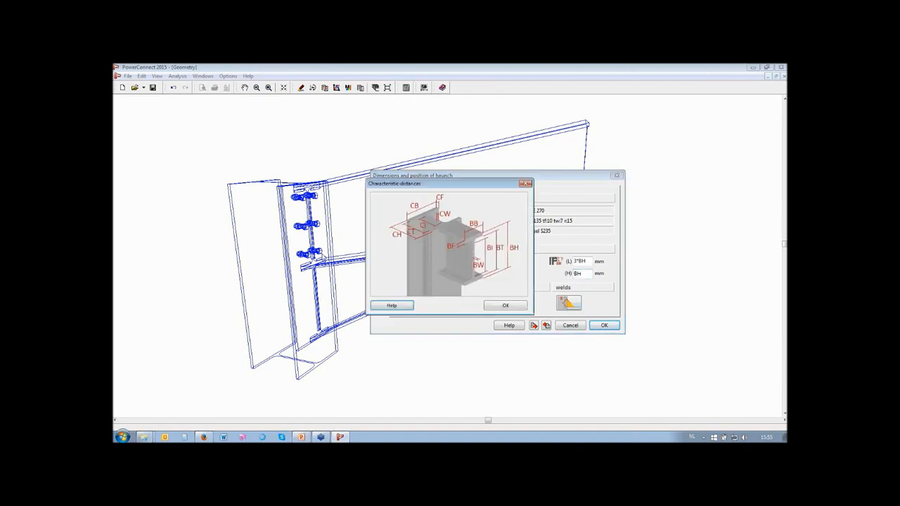
pyautogui.moveTo(469, 183); pyautogui.dragTo(280, 185)
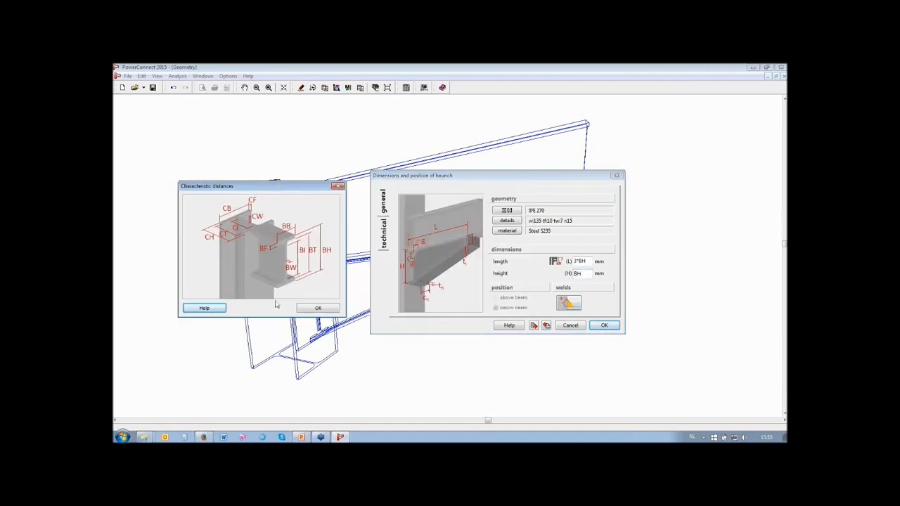
pyautogui.click(336, 187)
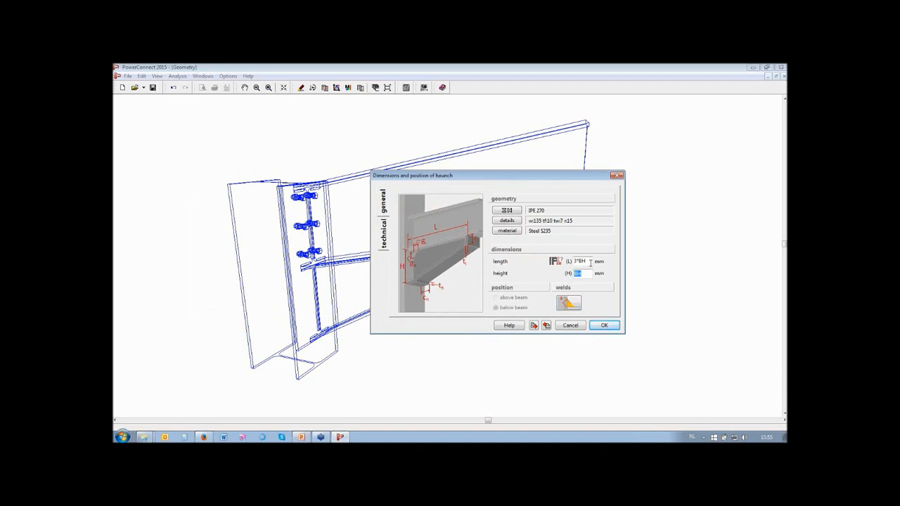
pyautogui.click(575, 326)
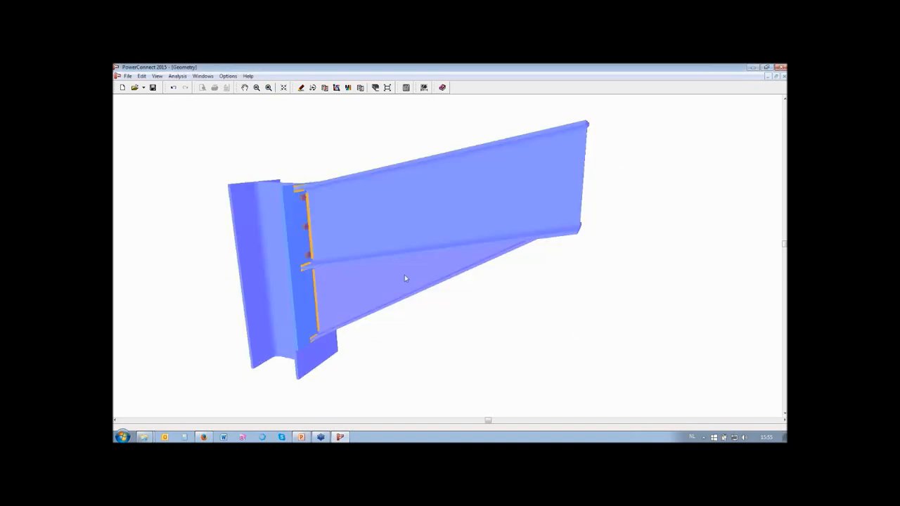
# - Open the end plate's bolt rows and add three more rows below the existing ones
pyautogui.scroll(1, 214, 209)
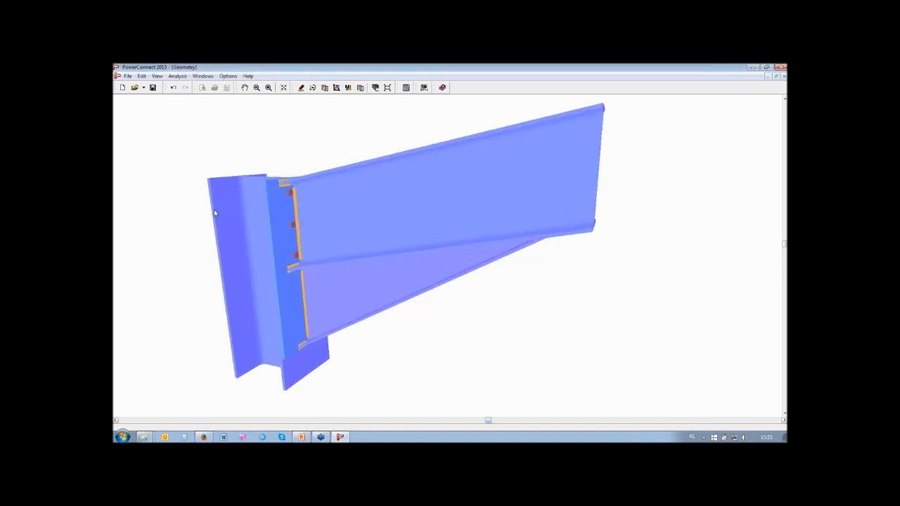
pyautogui.doubleClick(292, 197)
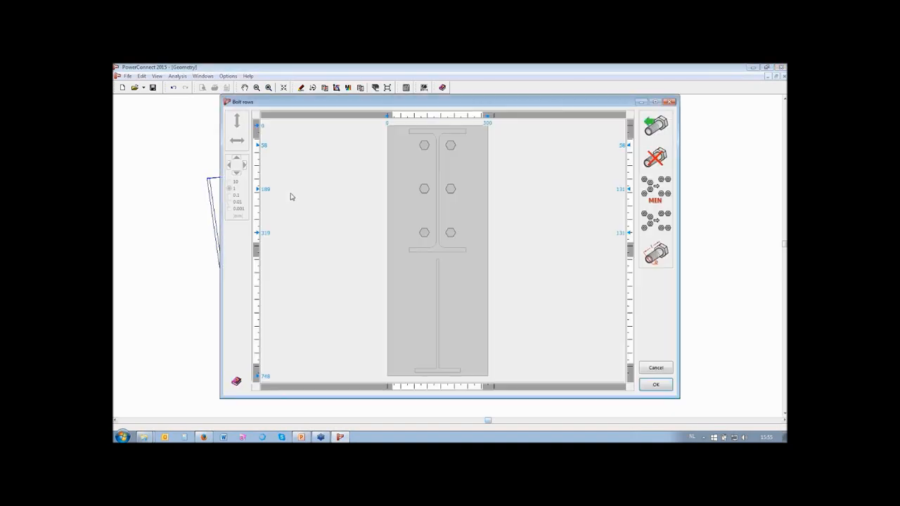
pyautogui.click(656, 129)
pyautogui.click(656, 130)
pyautogui.click(656, 129)
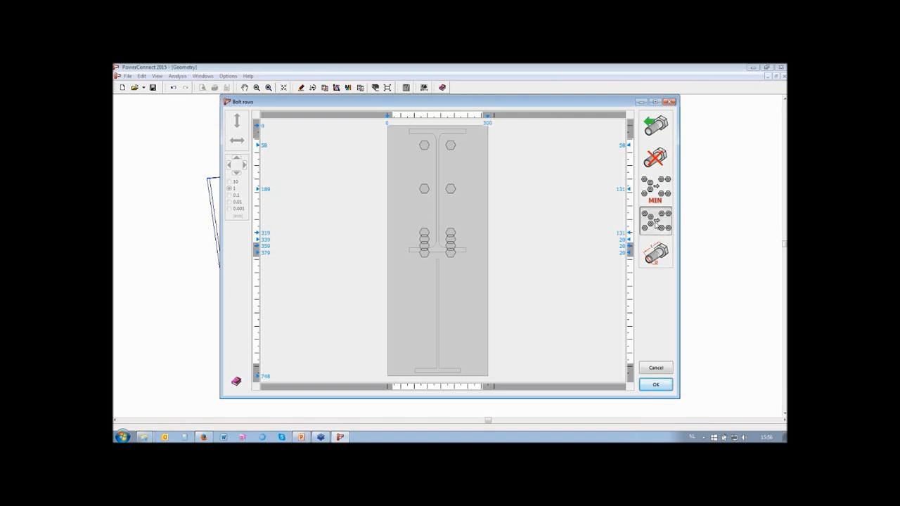
# - Distribute the end plate's bolt rows evenly, accept the layout and calculate the connection
pyautogui.click(656, 222)
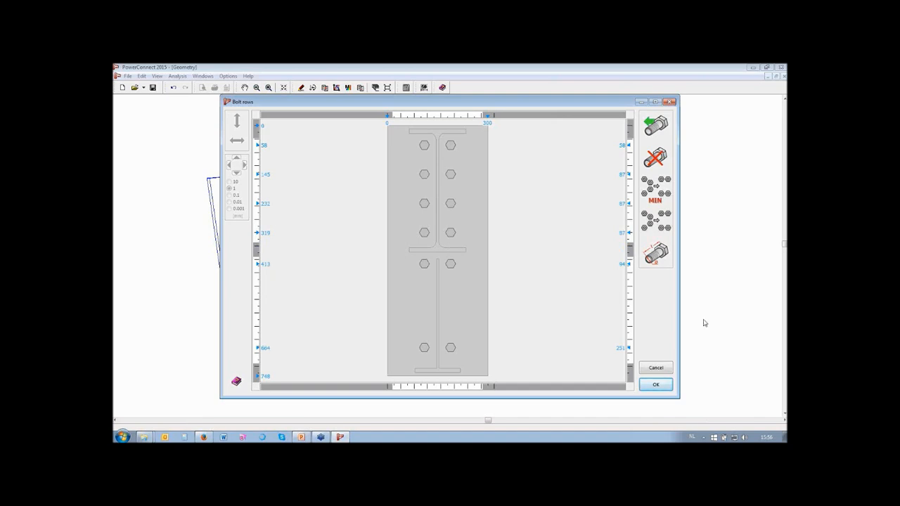
pyautogui.click(655, 384)
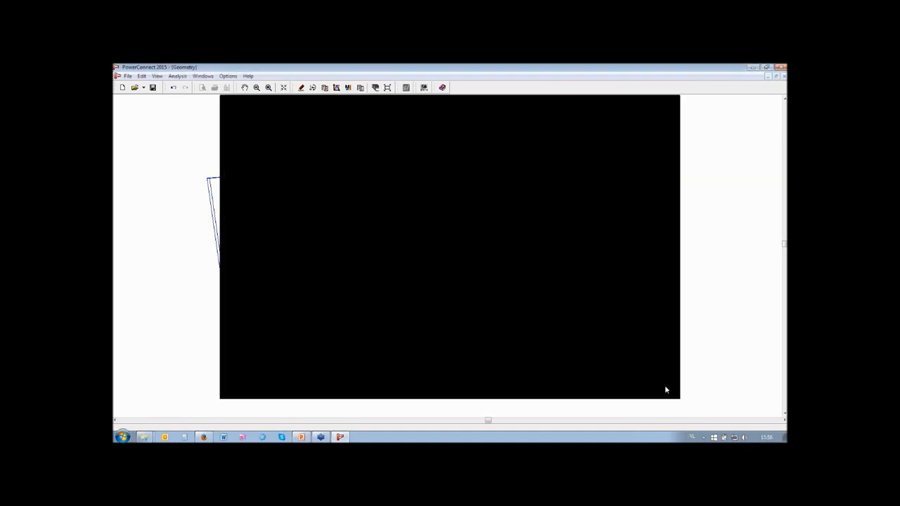
pyautogui.click(406, 88)
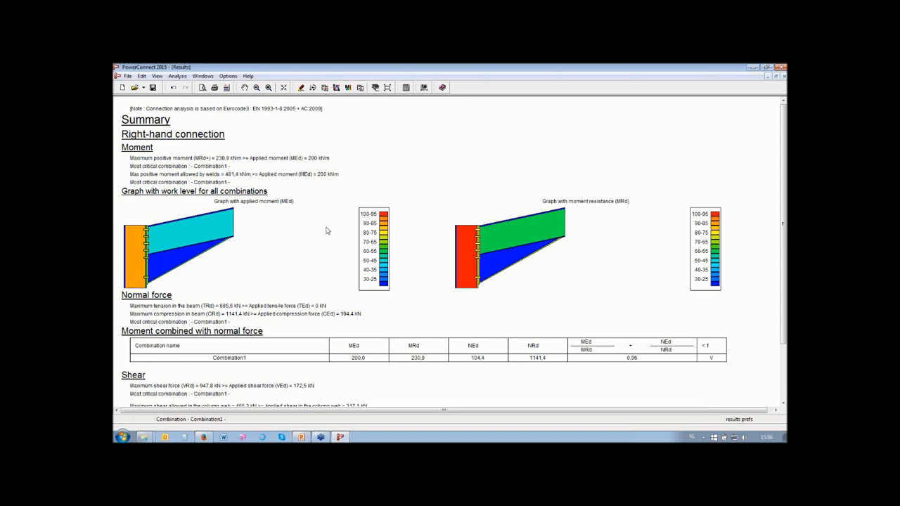
# - Review the results summary's moment, normal force, shear and stiffness checks, including the rigidity graph for Combination1
pyautogui.scroll(-4, 326, 230)
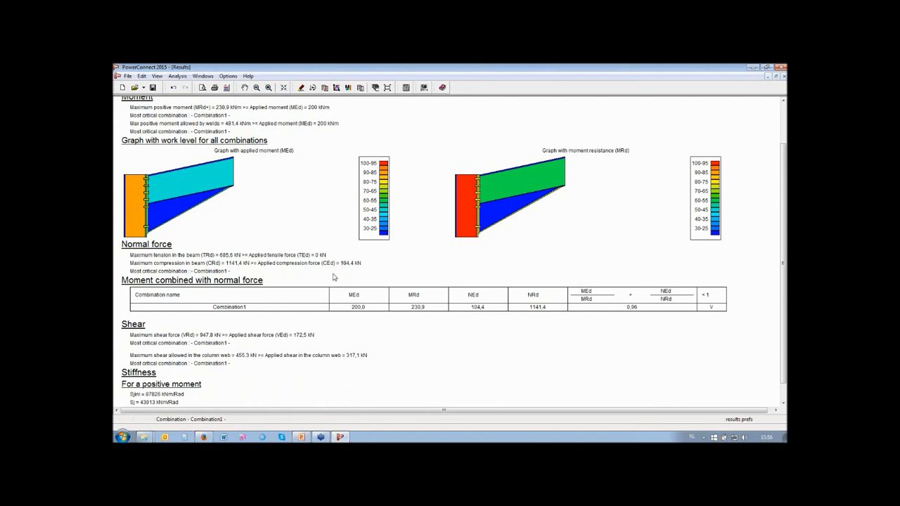
pyautogui.scroll(2, 333, 274)
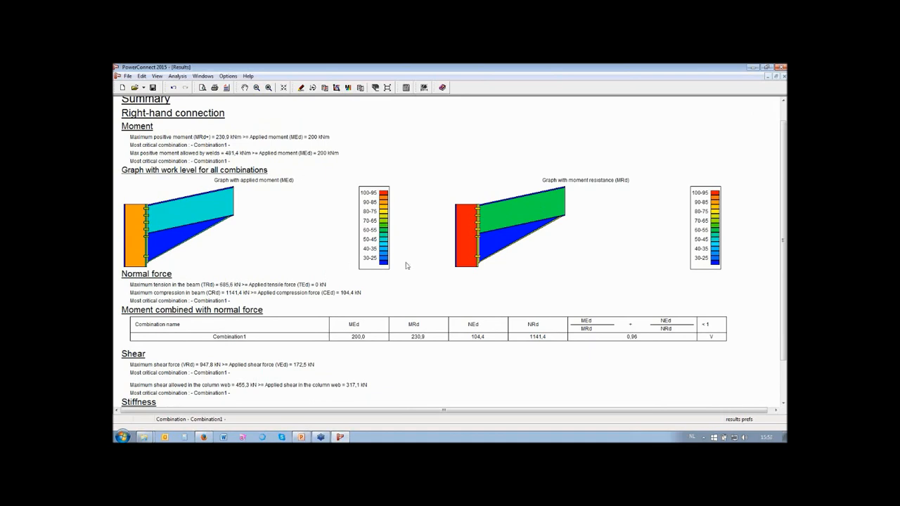
pyautogui.scroll(-2, 406, 265)
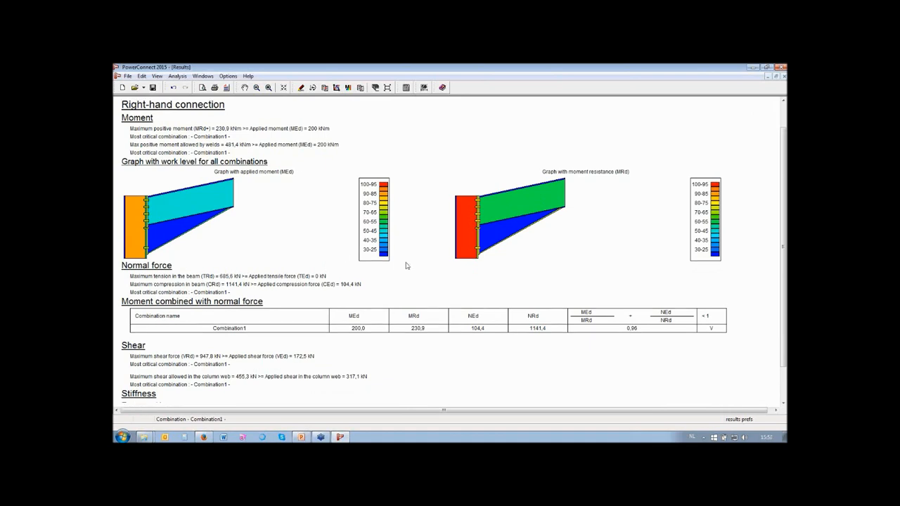
pyautogui.scroll(-1, 406, 265)
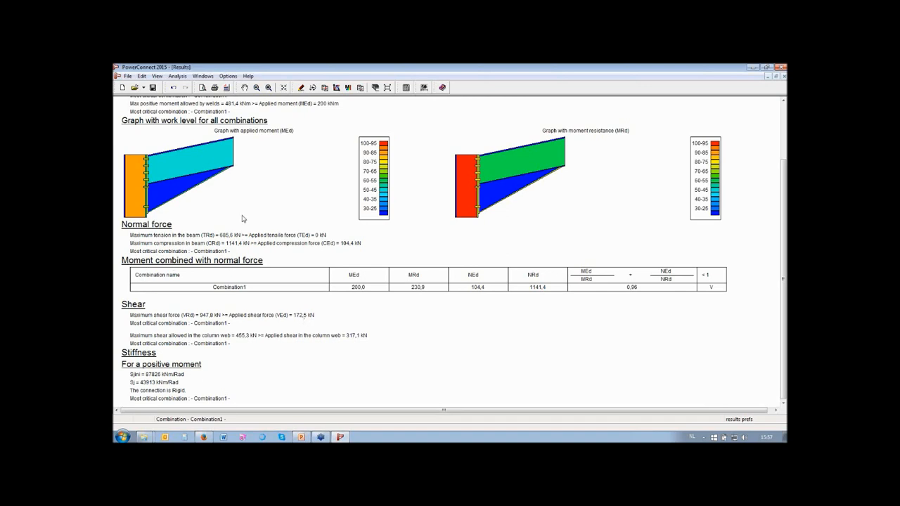
pyautogui.scroll(1, 242, 219)
pyautogui.scroll(1, 359, 334)
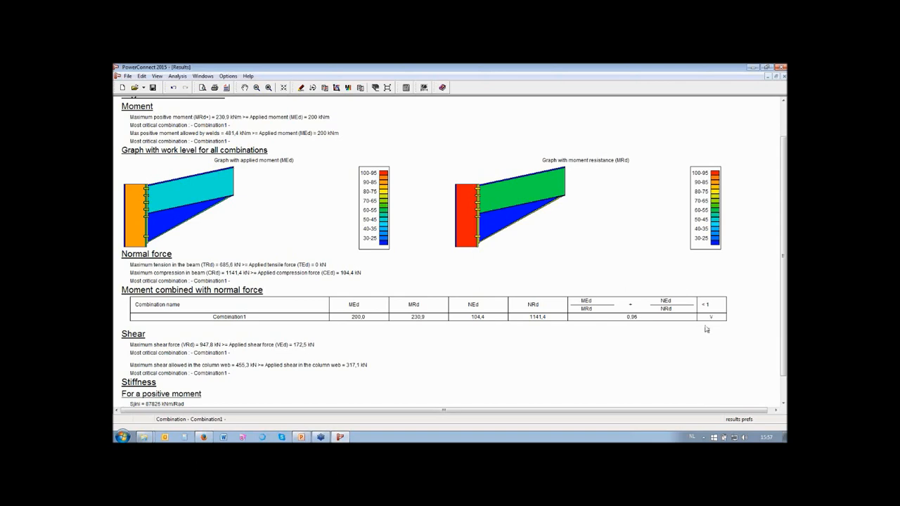
pyautogui.scroll(-2, 703, 334)
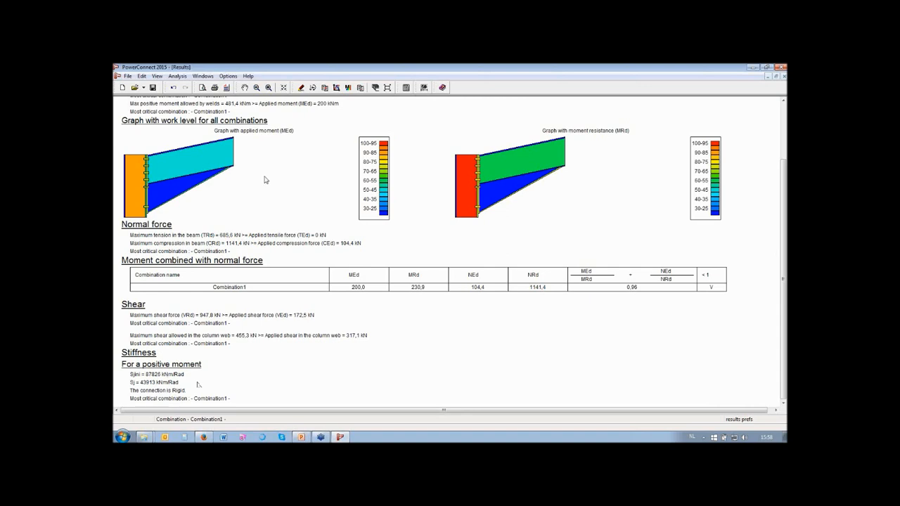
pyautogui.click(337, 88)
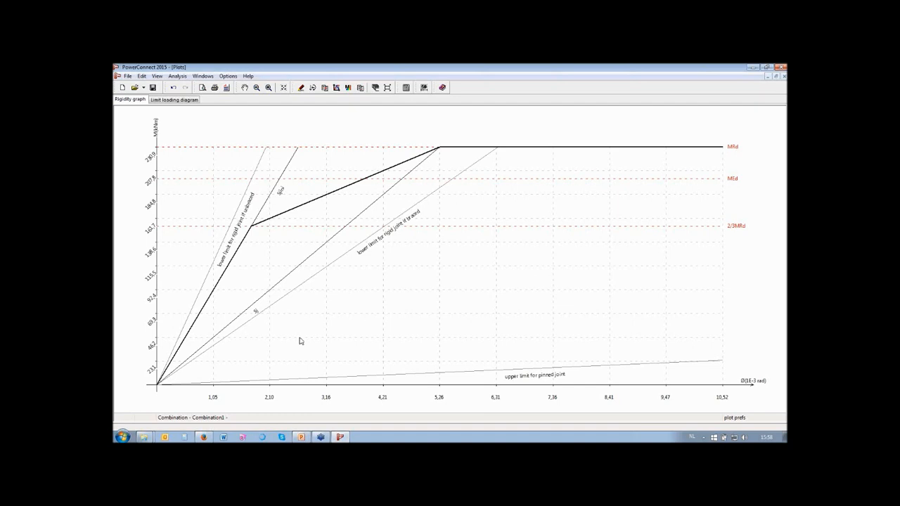
# - Show the connection's data report and enlarge the scale of its section drawings
pyautogui.click(325, 88)
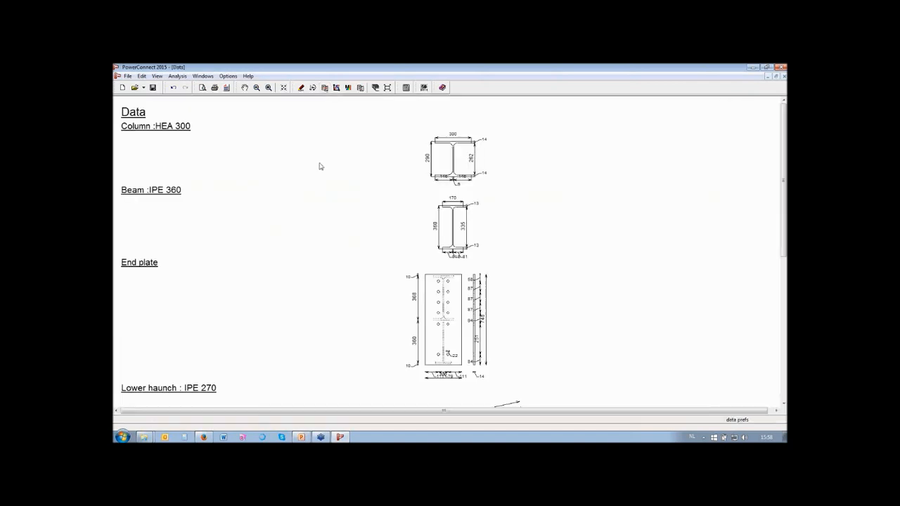
pyautogui.click(750, 425)
pyautogui.click(683, 382)
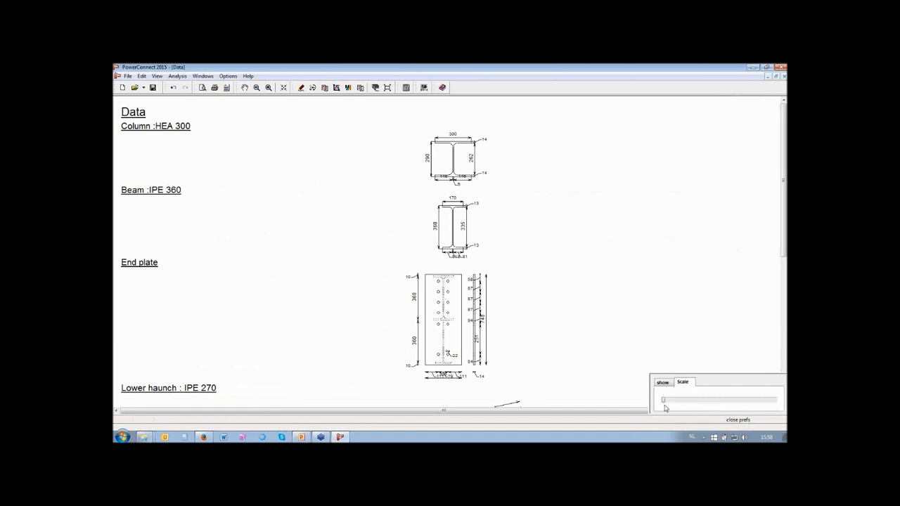
pyautogui.moveTo(663, 401); pyautogui.dragTo(735, 403)
pyautogui.click(748, 420)
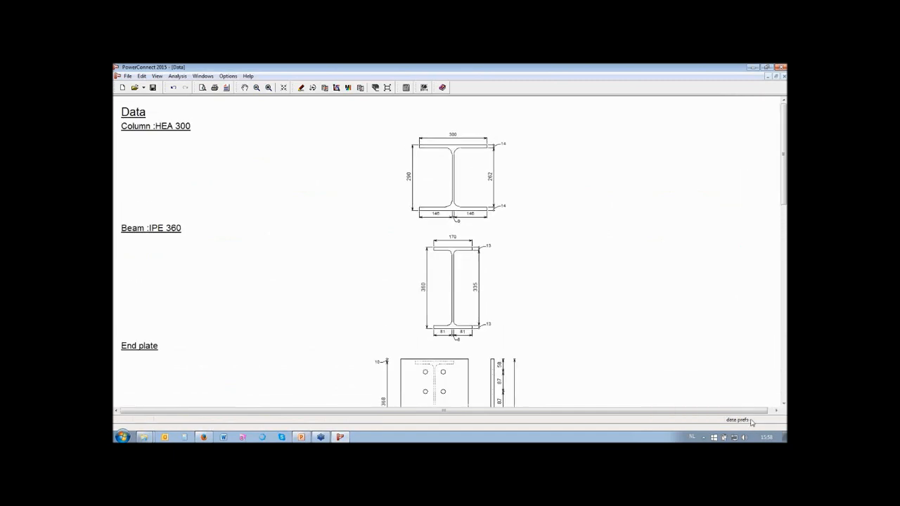
# - Set the data report to show both drawings and data with welds, and maximize its window
pyautogui.click(749, 421)
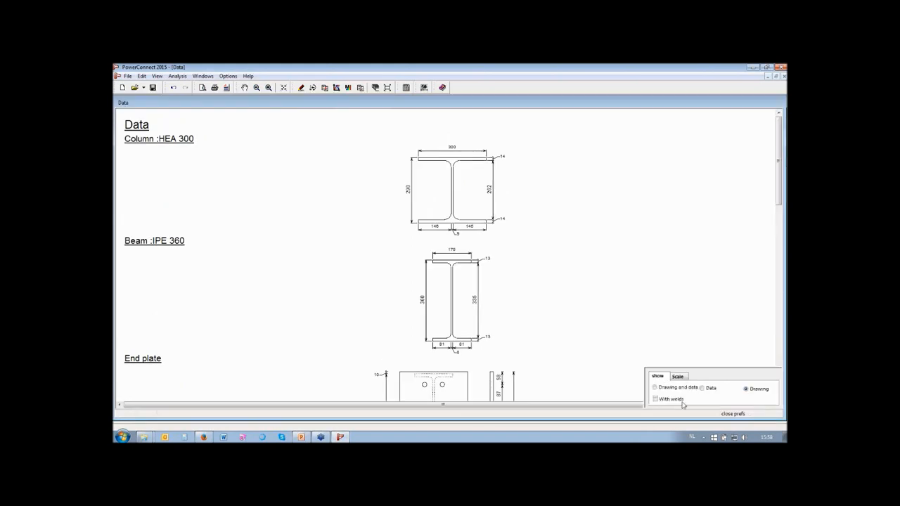
pyautogui.click(670, 400)
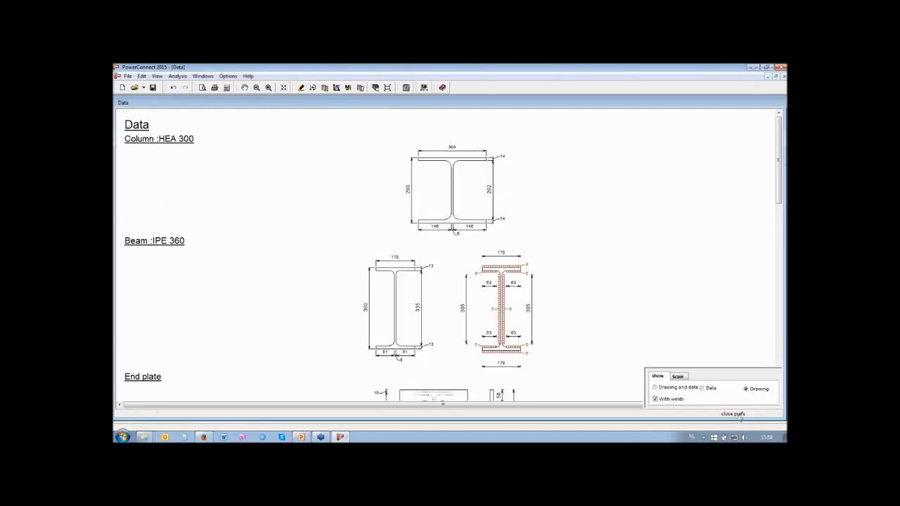
pyautogui.click(660, 389)
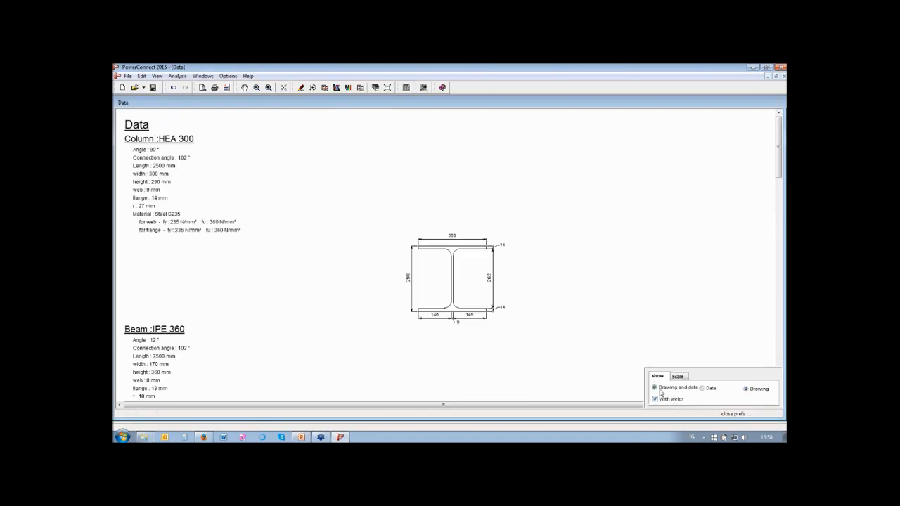
pyautogui.click(742, 412)
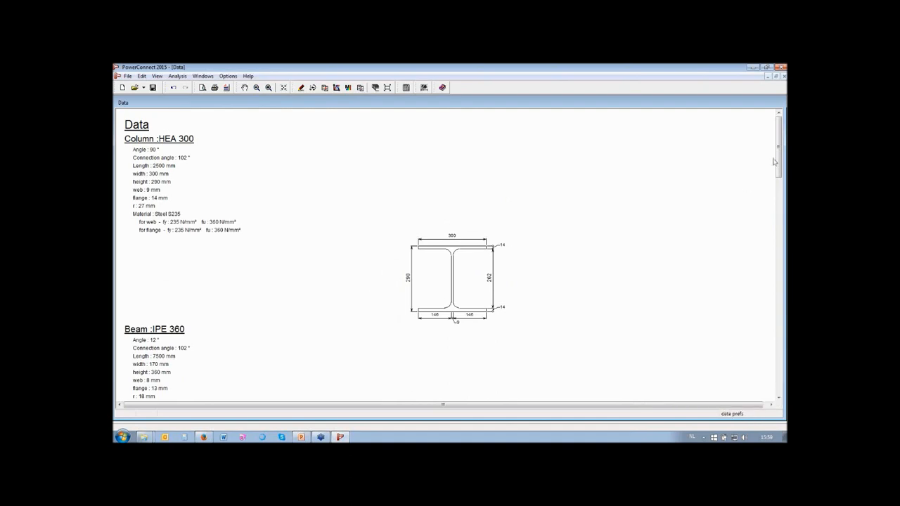
pyautogui.doubleClick(741, 104)
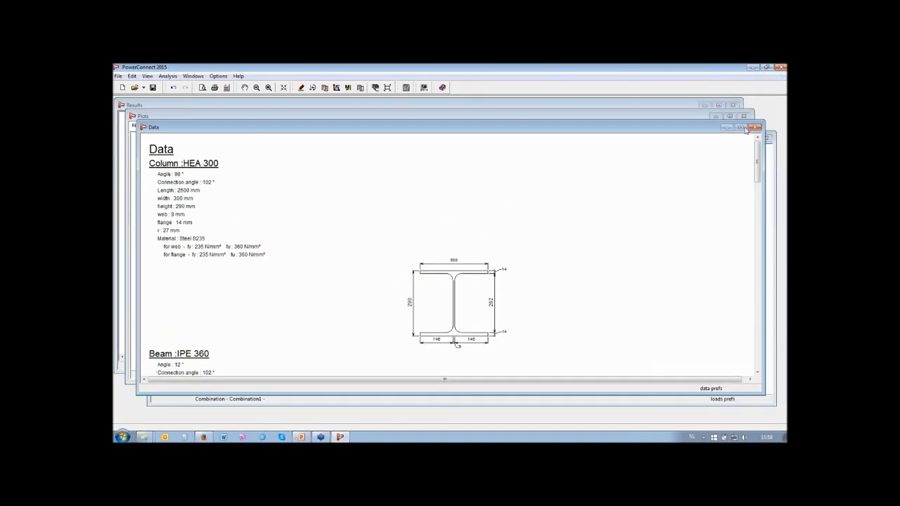
pyautogui.click(741, 127)
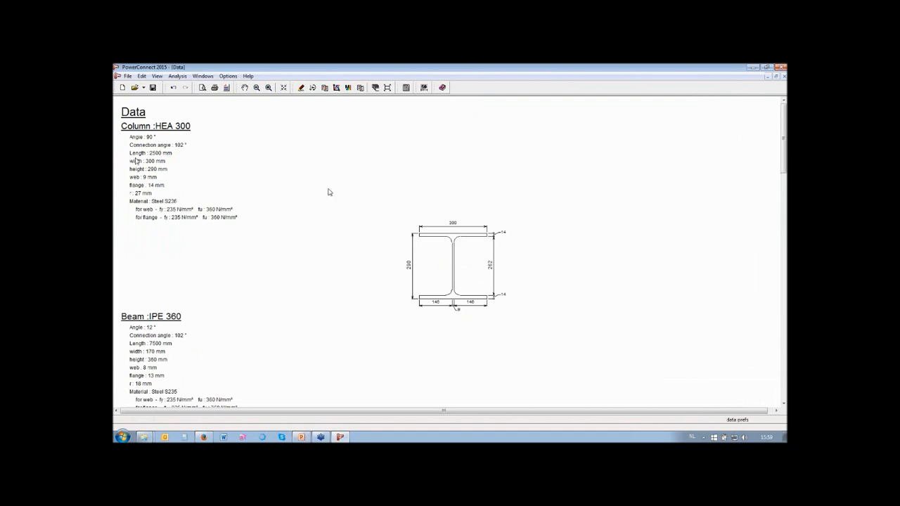
# - Examine the data report's column, beam, end plate, lower haunch and material sections
pyautogui.scroll(-2, 518, 246)
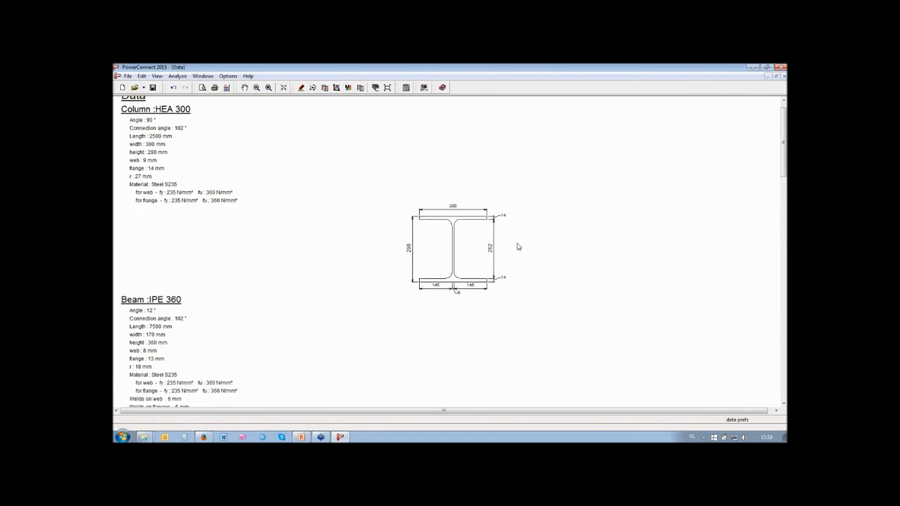
pyautogui.scroll(-10, 519, 246)
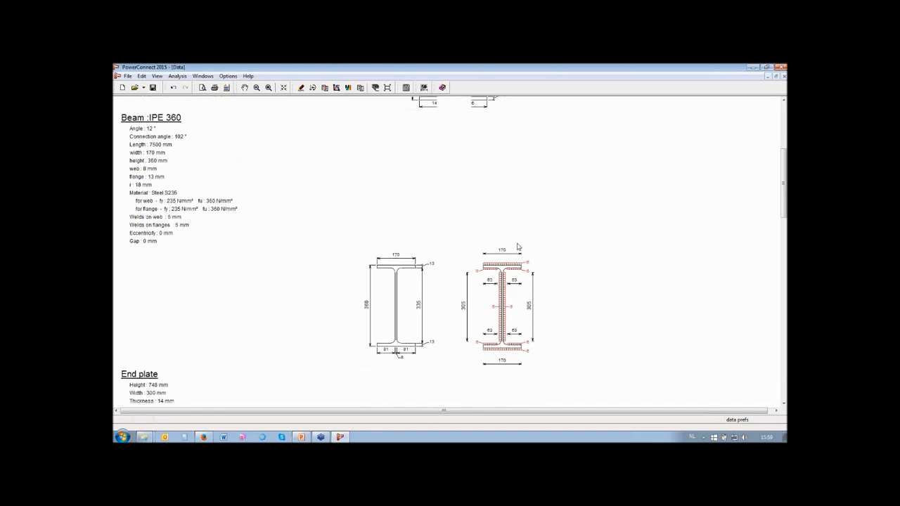
pyautogui.scroll(-15, 518, 246)
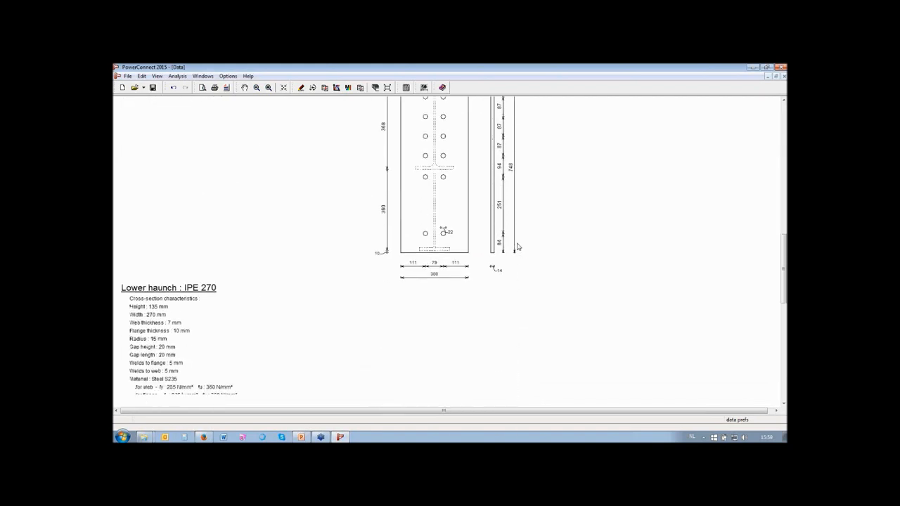
pyautogui.scroll(-10, 518, 247)
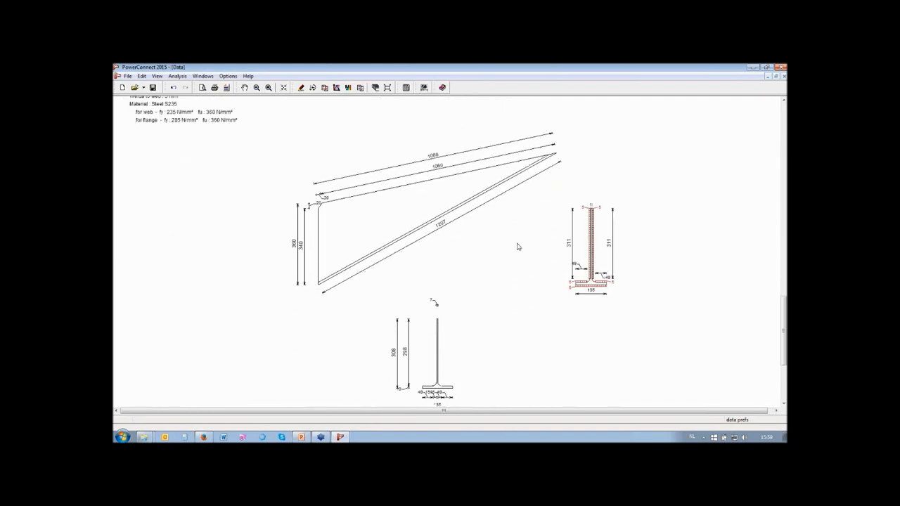
pyautogui.scroll(-5, 518, 246)
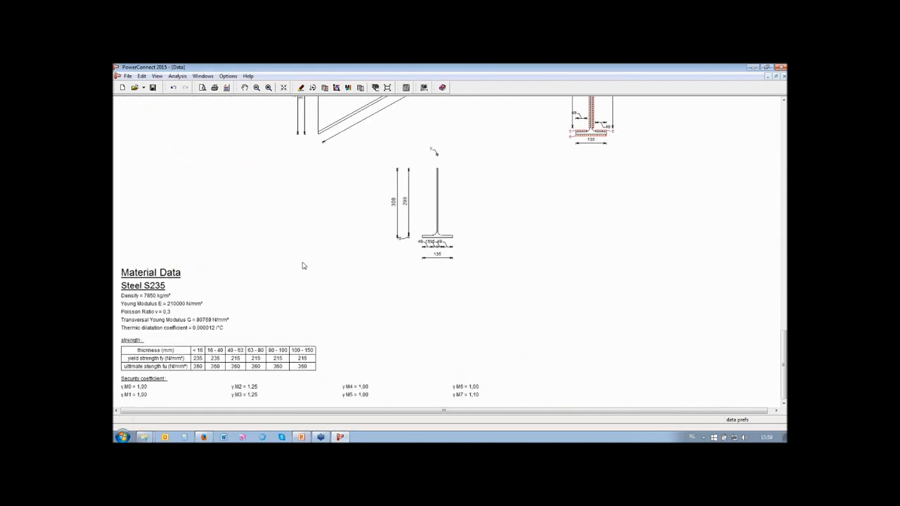
# - Open the connection's summary drawing in an enlarged window, reduce the drawing scale and shift the side view toward the sheet's left edge
pyautogui.click(425, 88)
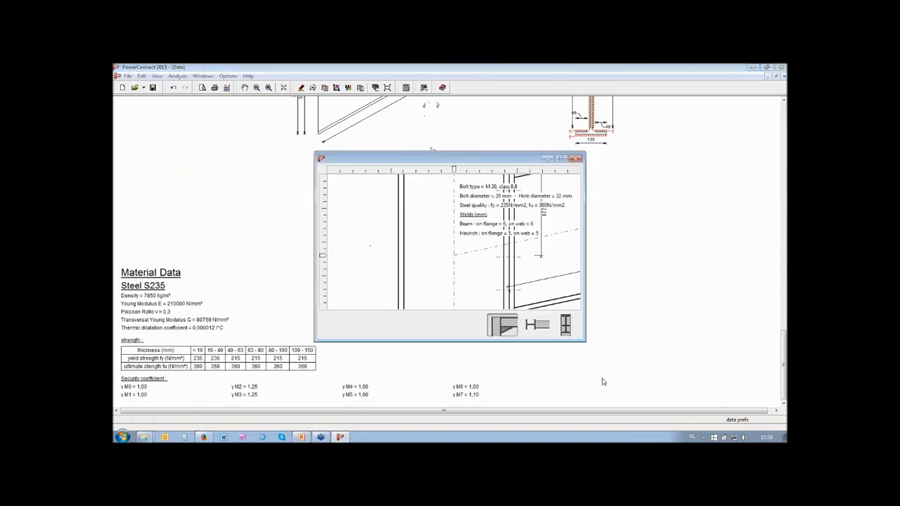
pyautogui.moveTo(583, 342); pyautogui.dragTo(751, 401)
pyautogui.moveTo(699, 158)
pyautogui.mouseDown()
pyautogui.moveTo(570, 138)
pyautogui.moveTo(602, 81)
pyautogui.mouseUp()
pyautogui.moveTo(620, 134); pyautogui.dragTo(715, 131)
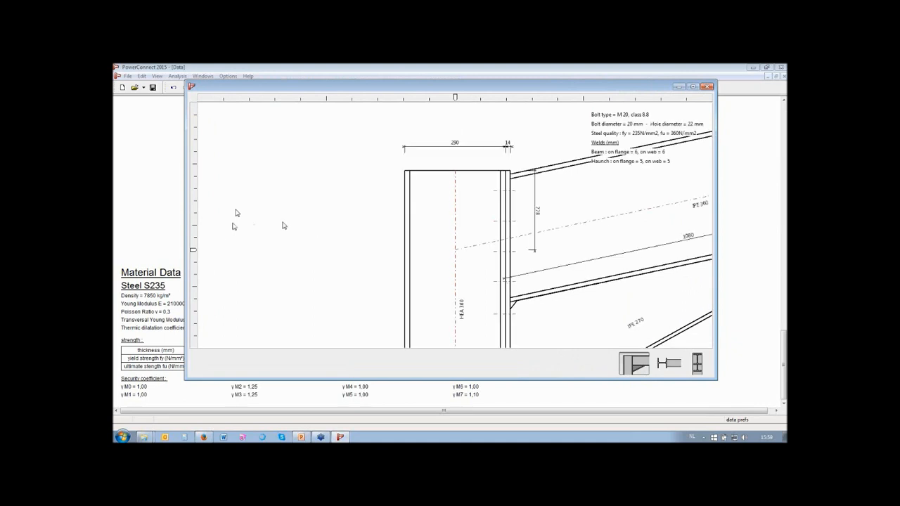
pyautogui.scroll(-3, 284, 226)
pyautogui.moveTo(455, 99); pyautogui.dragTo(284, 105)
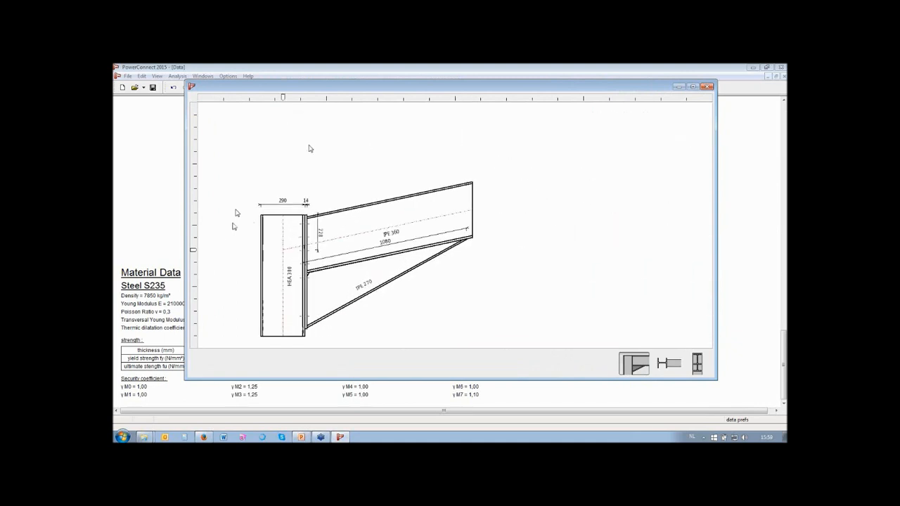
# - Add the top view and end plate view to the summary drawing, lower the side view slightly and close the drawing
pyautogui.click(669, 362)
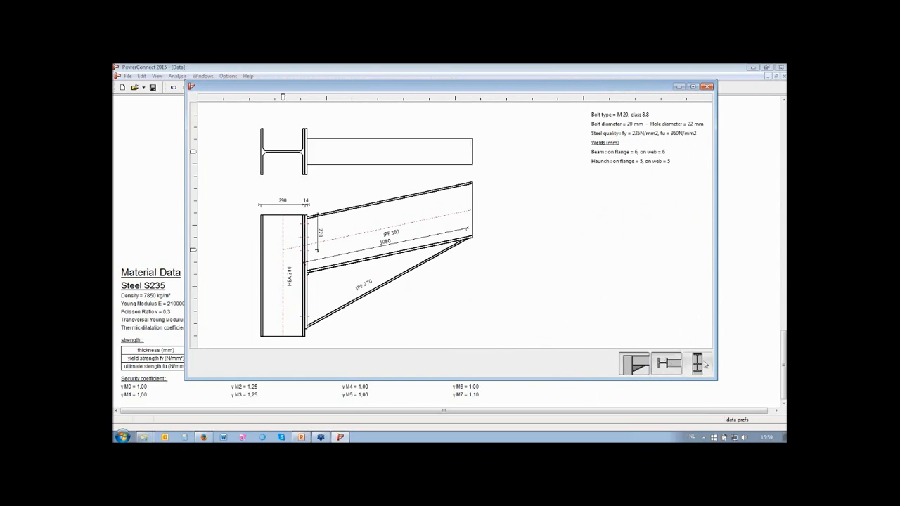
pyautogui.click(704, 363)
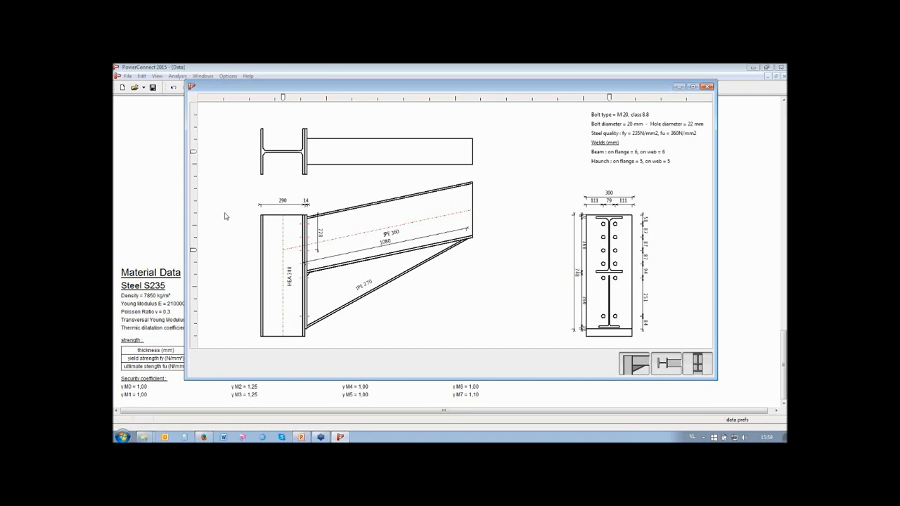
pyautogui.moveTo(193, 251); pyautogui.dragTo(193, 263)
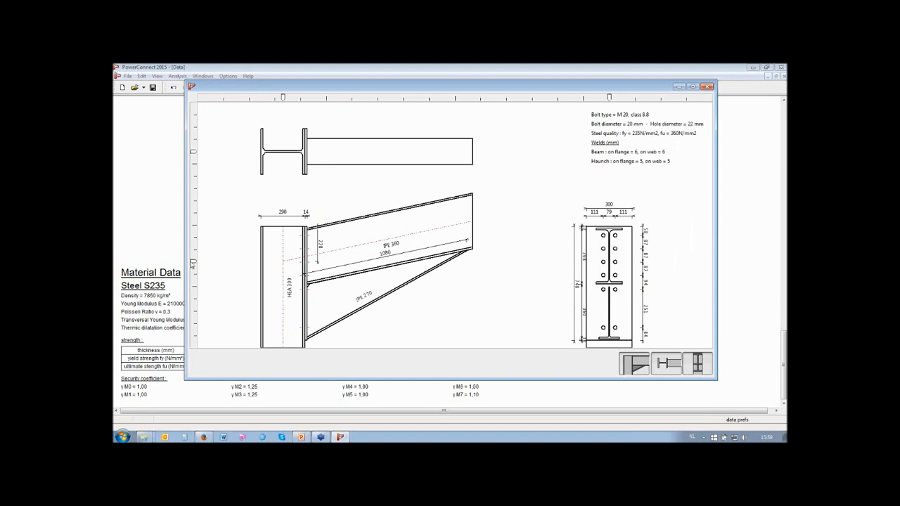
pyautogui.click(708, 87)
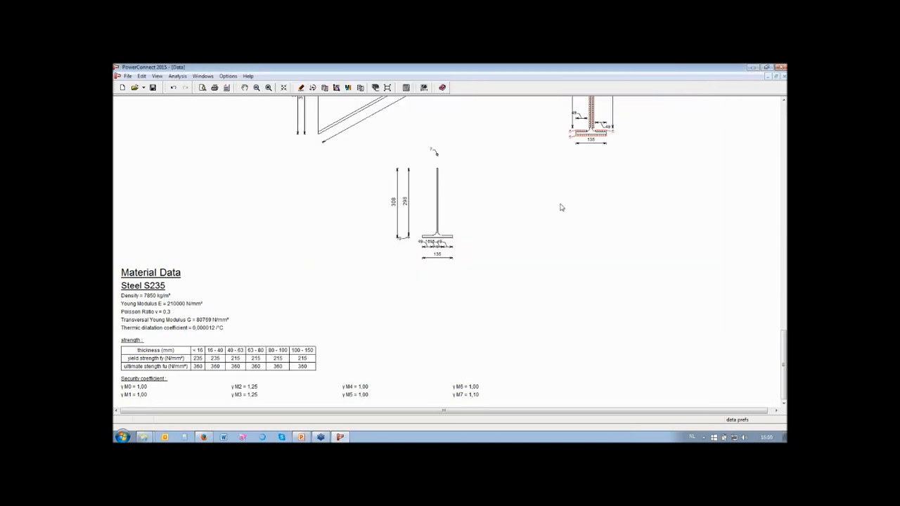
# - Include project data in the report preview settings, with project reference "My first connection" and engineer "The Engineer"
pyautogui.scroll(-10, 561, 206)
pyautogui.scroll(10, 561, 206)
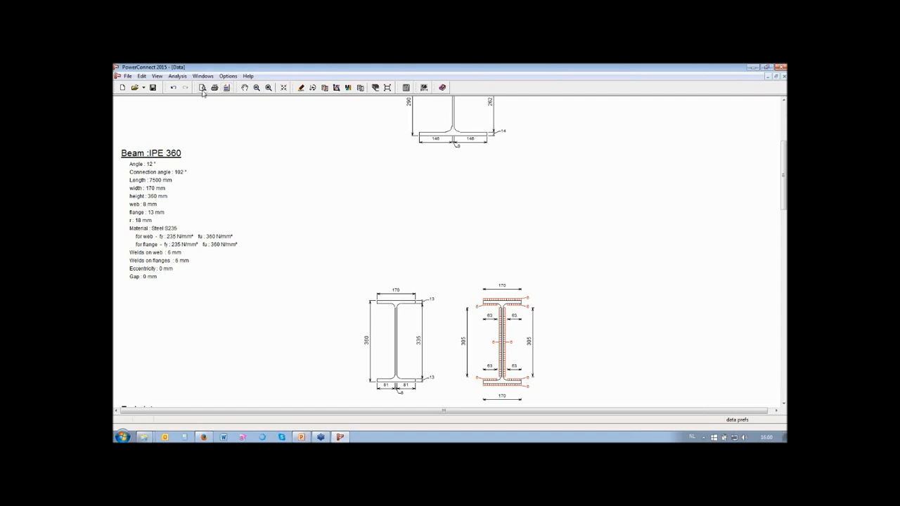
pyautogui.click(202, 87)
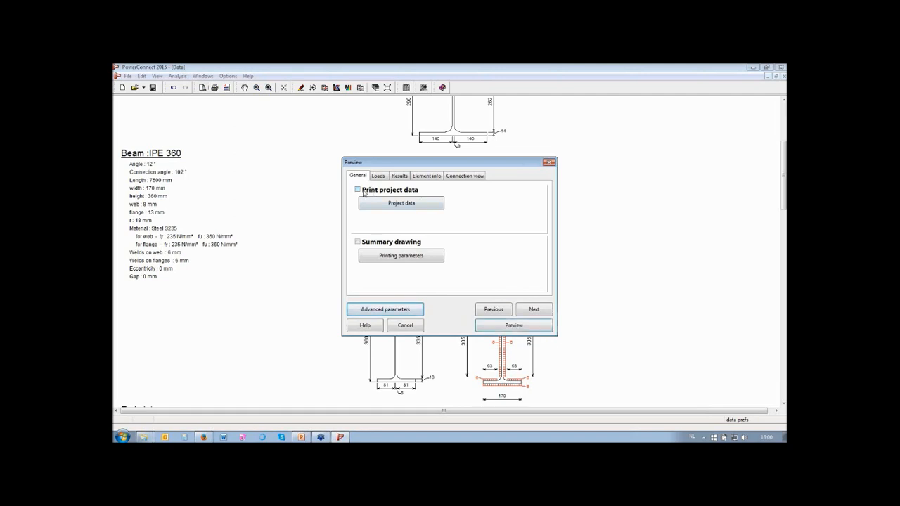
pyautogui.click(411, 207)
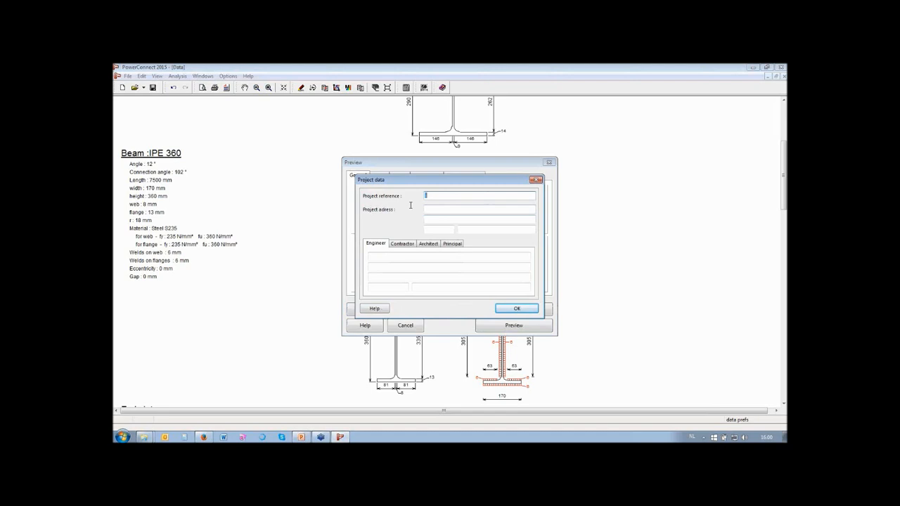
pyautogui.write('My fi')
pyautogui.write('rst combine')
pyautogui.click(398, 257)
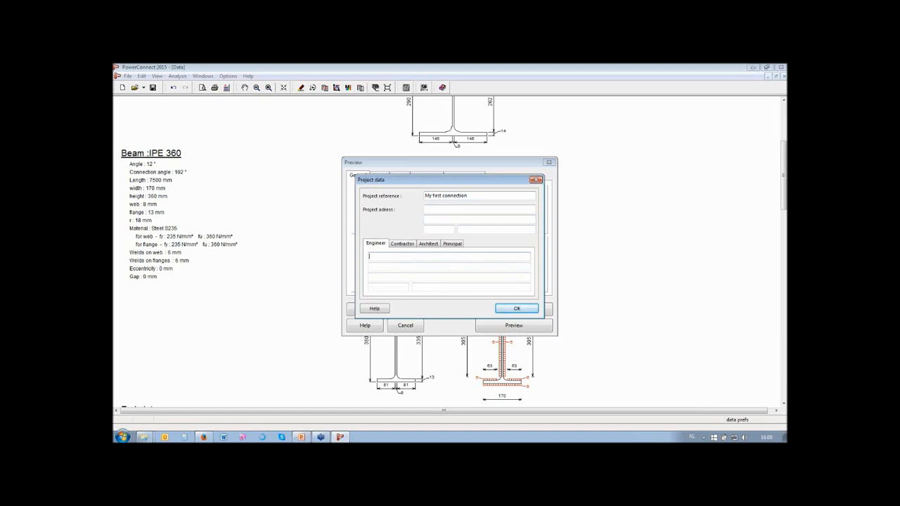
pyautogui.write('The Engineer')
pyautogui.click(517, 308)
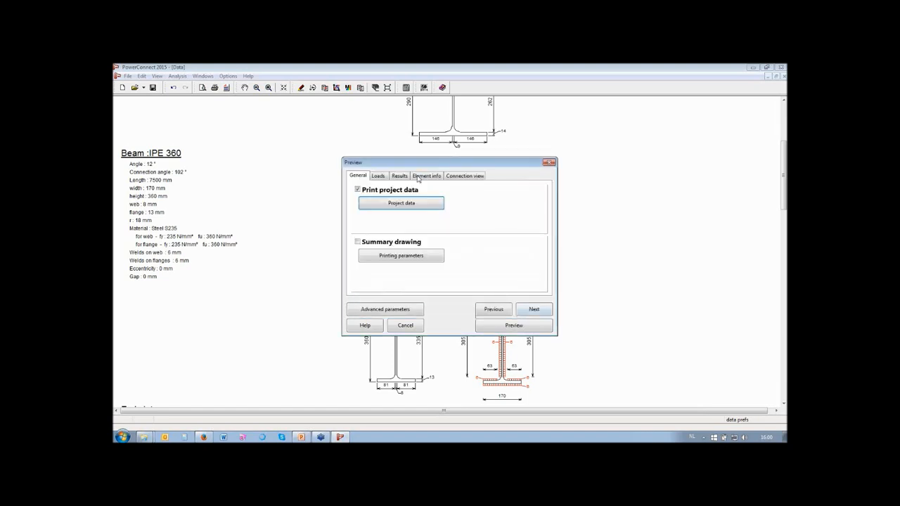
# - Add the top view and end plate view to the report's summary drawing and shift the side view toward the sheet's left edge
pyautogui.click(389, 262)
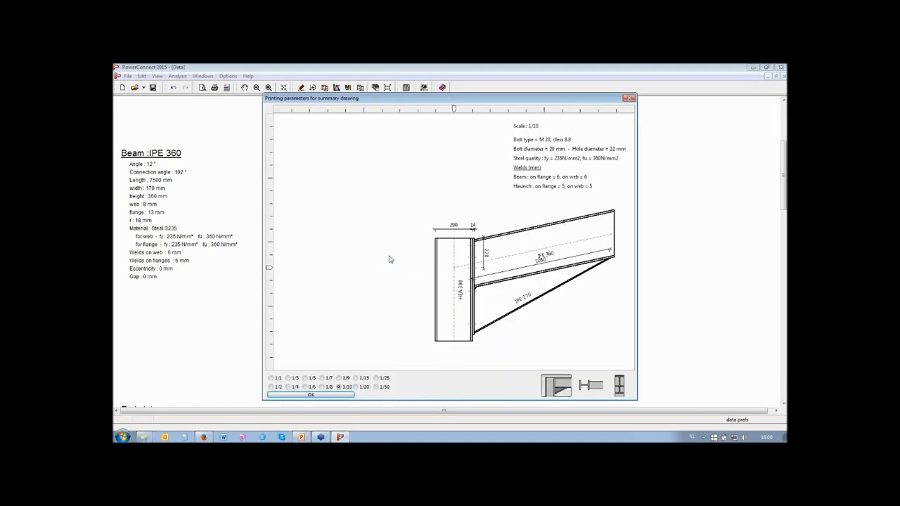
pyautogui.click(591, 385)
pyautogui.click(619, 385)
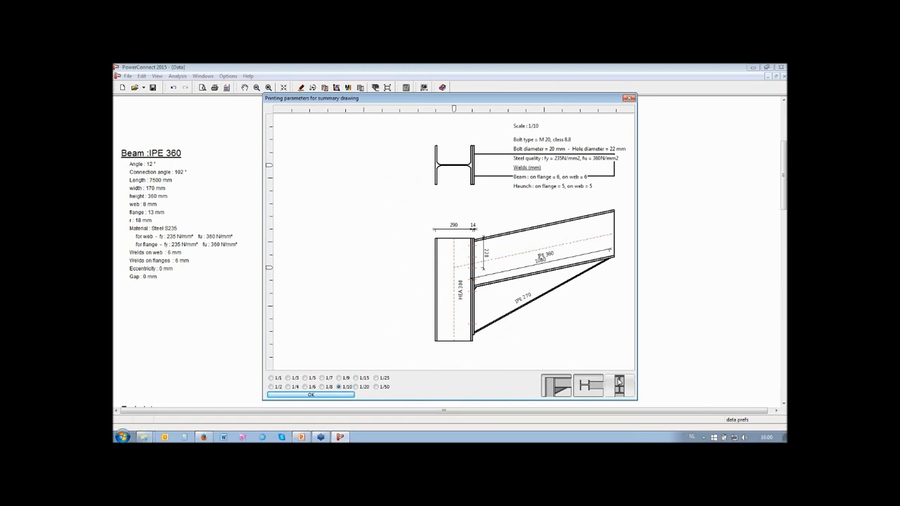
pyautogui.moveTo(454, 109); pyautogui.dragTo(334, 116)
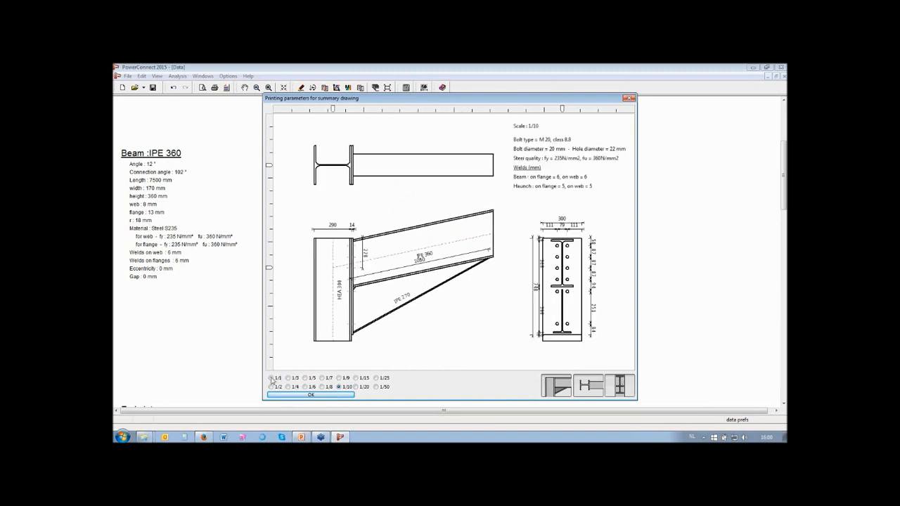
# - Set the summary drawing scale to 1/9, shift the side view slightly further left and accept the printing parameters
pyautogui.click(272, 378)
pyautogui.click(289, 379)
pyautogui.click(306, 378)
pyautogui.click(322, 378)
pyautogui.click(339, 379)
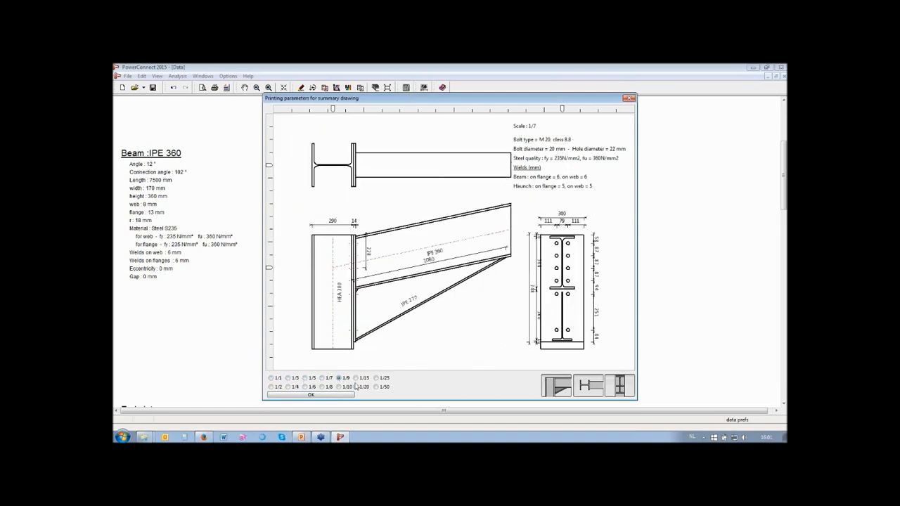
pyautogui.moveTo(335, 110); pyautogui.dragTo(315, 110)
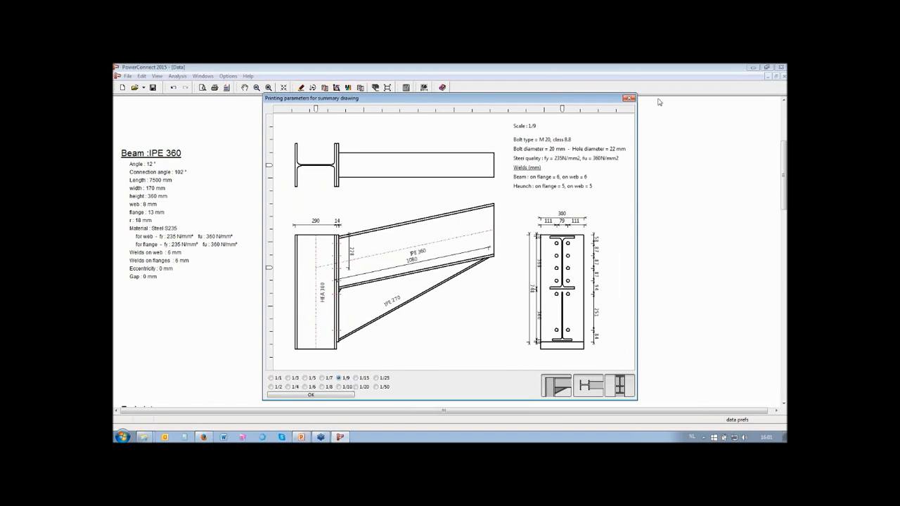
pyautogui.click(310, 396)
# - Review the report's load options and limit the printed results to major results
pyautogui.click(389, 179)
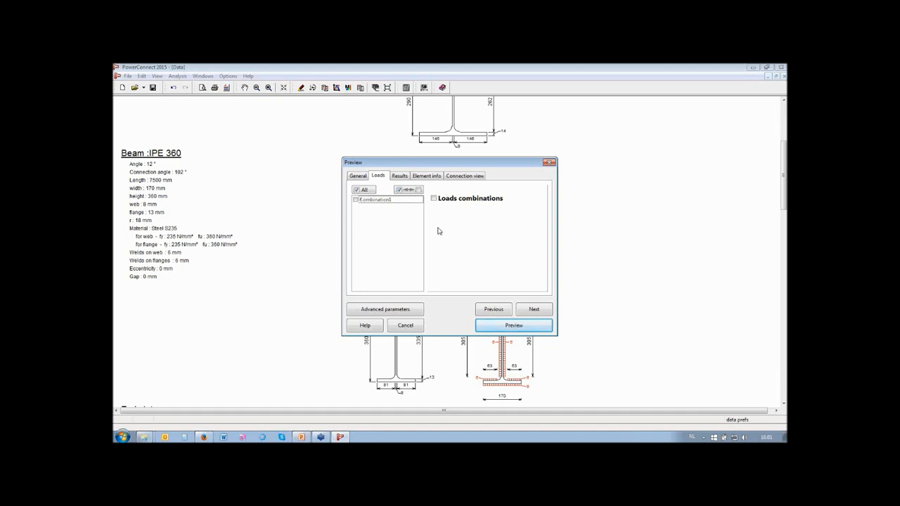
pyautogui.click(403, 178)
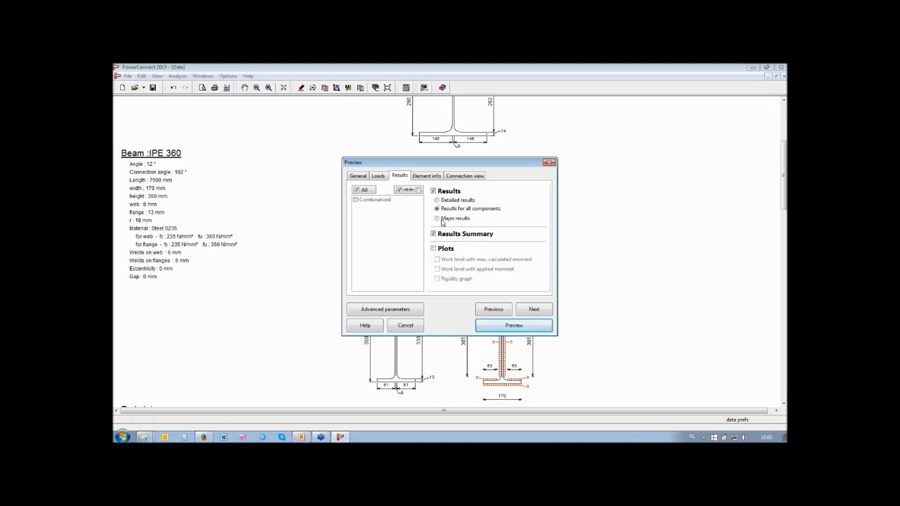
pyautogui.click(442, 220)
# - Include data and drawings for all elements of the right-hand connection, with the lower haunch drawn at scale 1/10
pyautogui.click(434, 177)
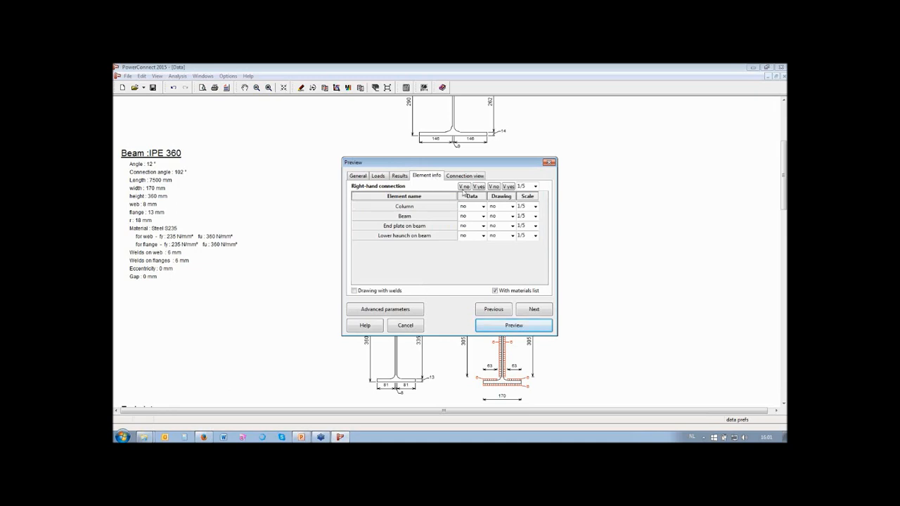
pyautogui.click(478, 186)
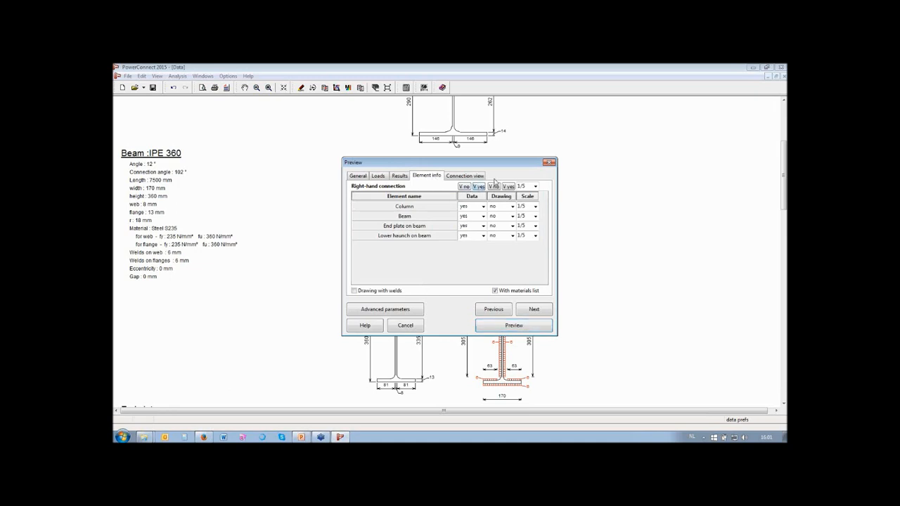
pyautogui.moveTo(496, 166); pyautogui.dragTo(281, 143)
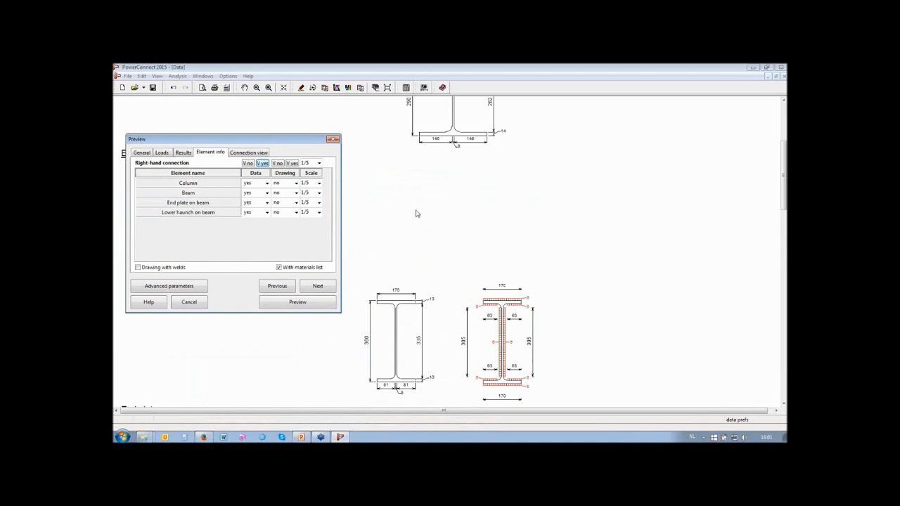
pyautogui.moveTo(265, 144); pyautogui.dragTo(462, 162)
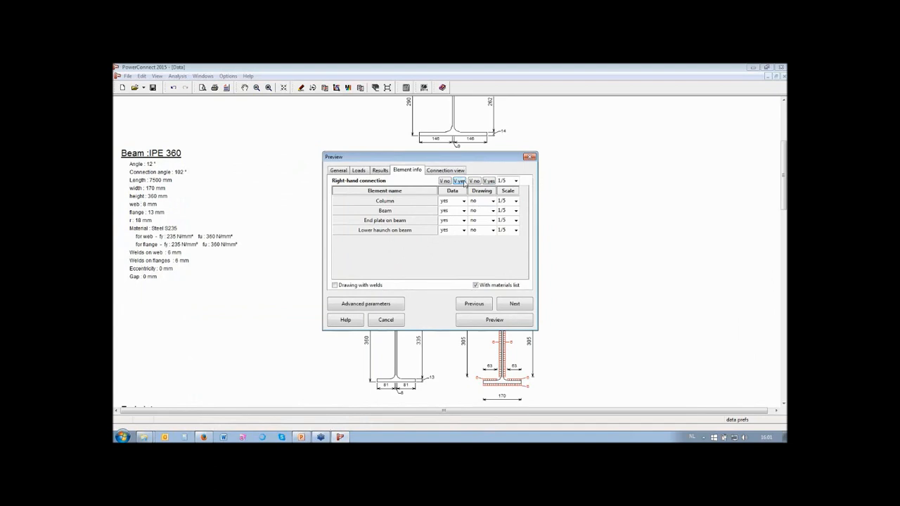
pyautogui.click(488, 181)
pyautogui.click(515, 230)
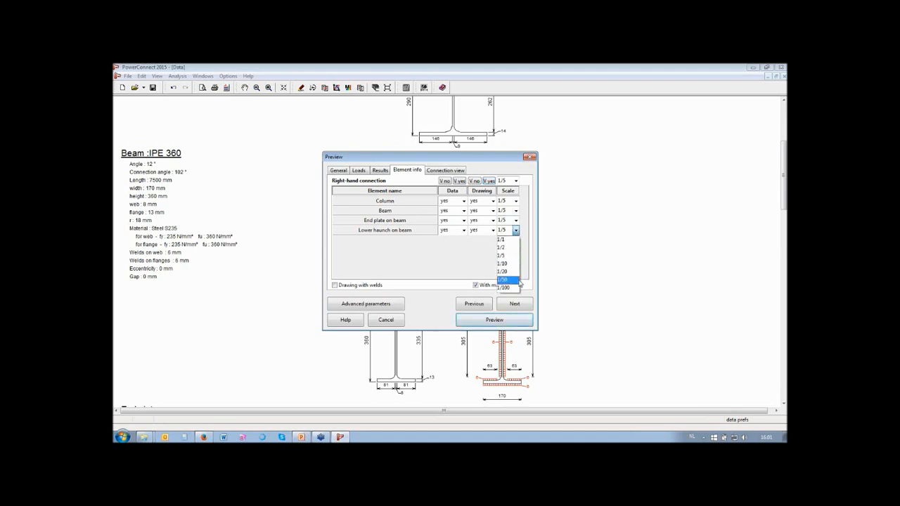
pyautogui.click(514, 264)
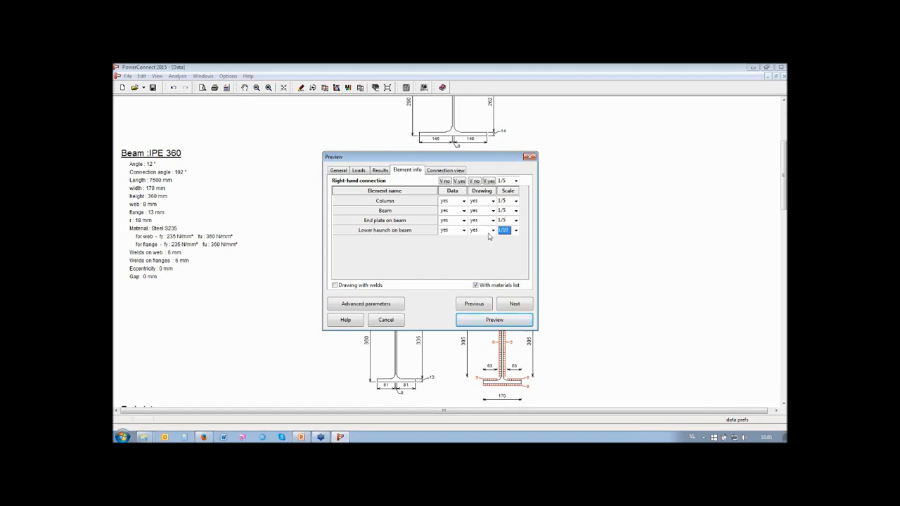
# - Check the connection view options, generate the report preview and examine the enlarged summary on its first page
pyautogui.click(454, 171)
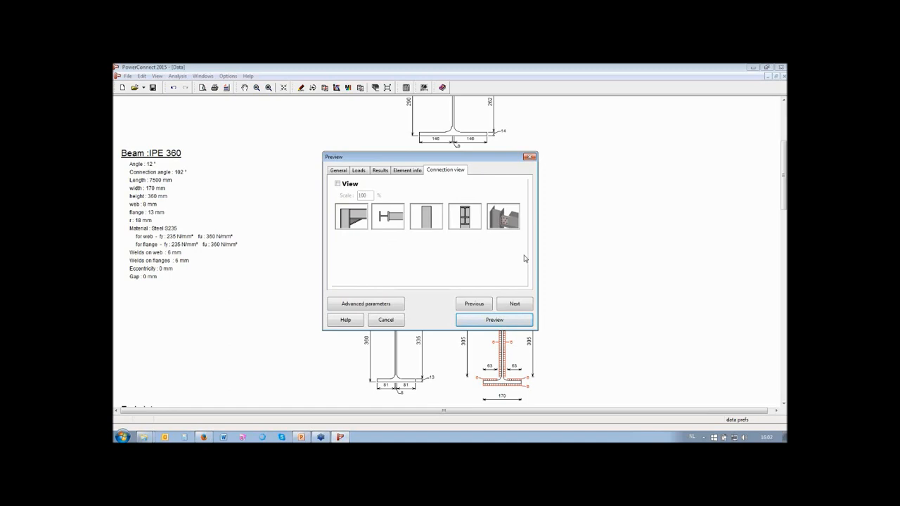
pyautogui.click(495, 320)
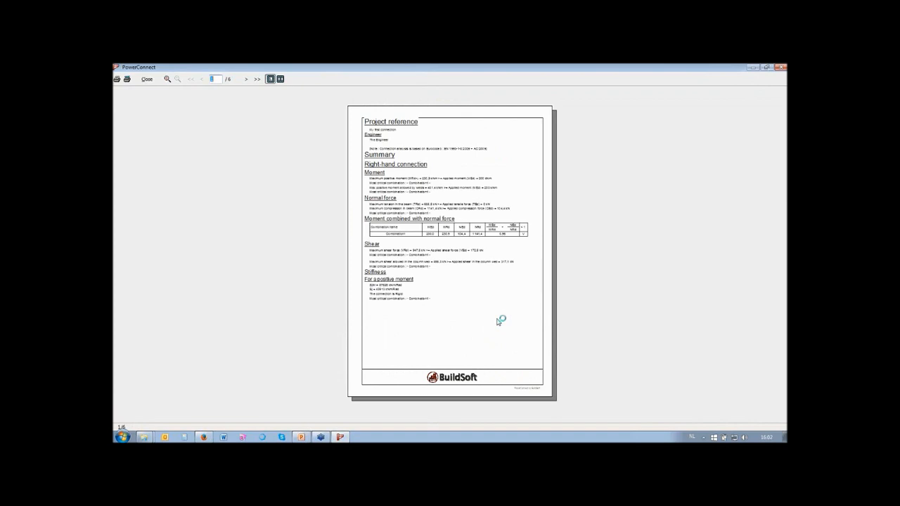
pyautogui.click(169, 81)
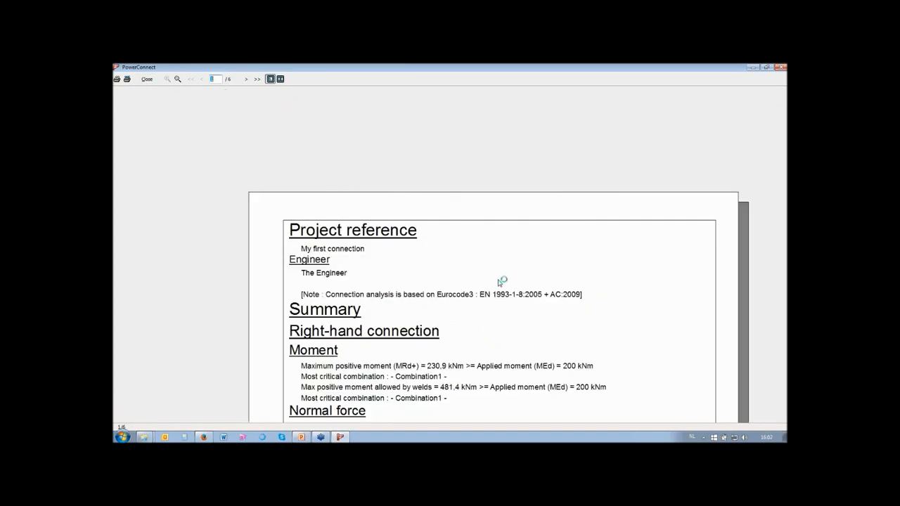
pyautogui.moveTo(499, 277); pyautogui.dragTo(501, 210)
pyautogui.moveTo(409, 226); pyautogui.dragTo(405, 177)
pyautogui.moveTo(438, 275); pyautogui.dragTo(439, 244)
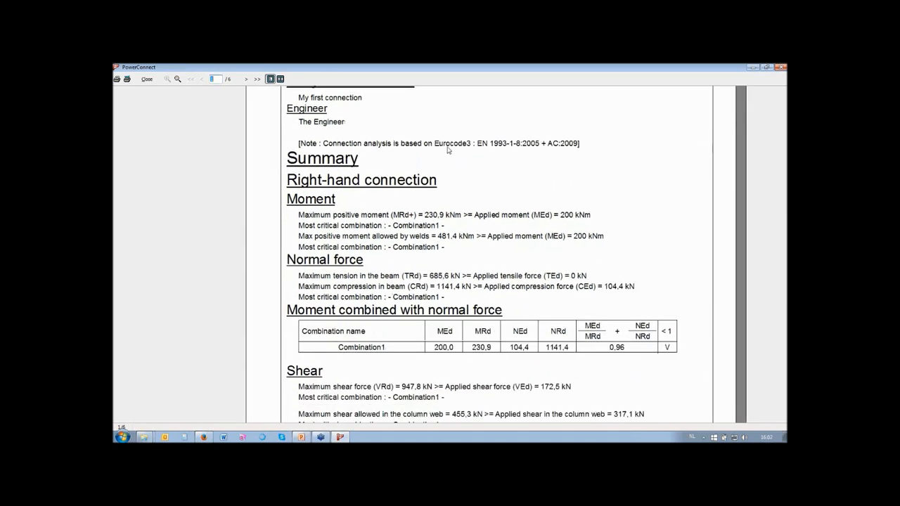
# - Browse the column, beam and lower haunch pages of the report preview at full-page size, and close the preview
pyautogui.click(246, 78)
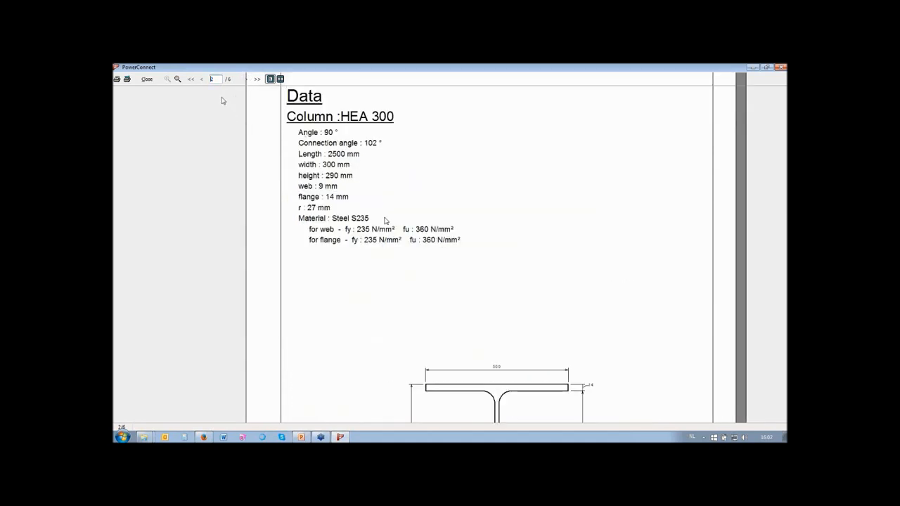
pyautogui.click(180, 80)
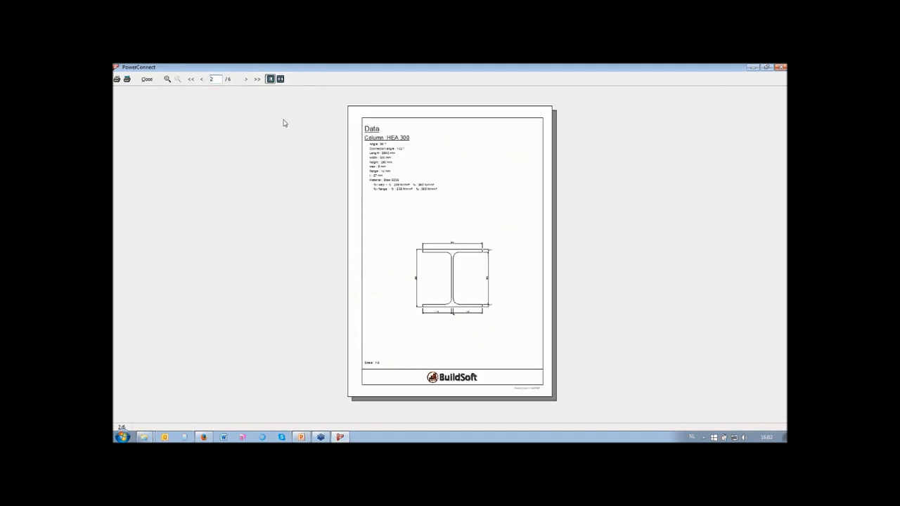
pyautogui.click(246, 79)
pyautogui.click(246, 80)
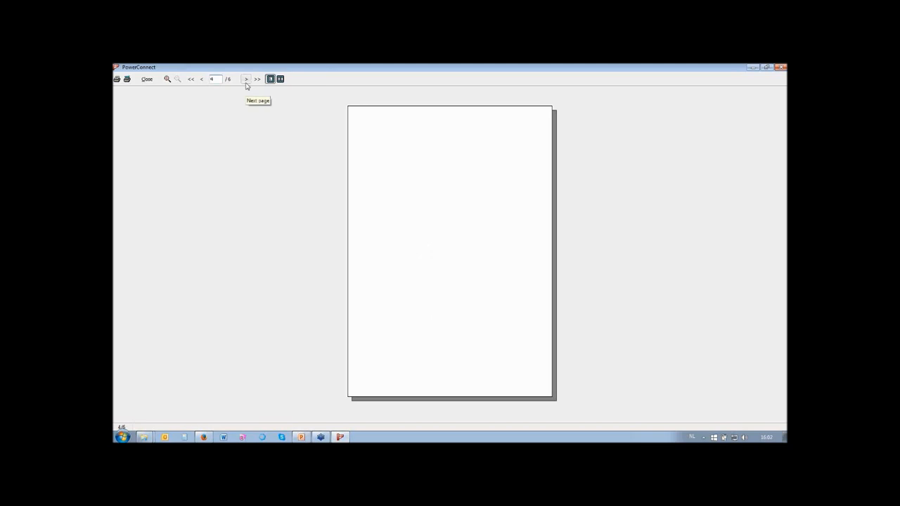
pyautogui.click(246, 80)
pyautogui.click(246, 80)
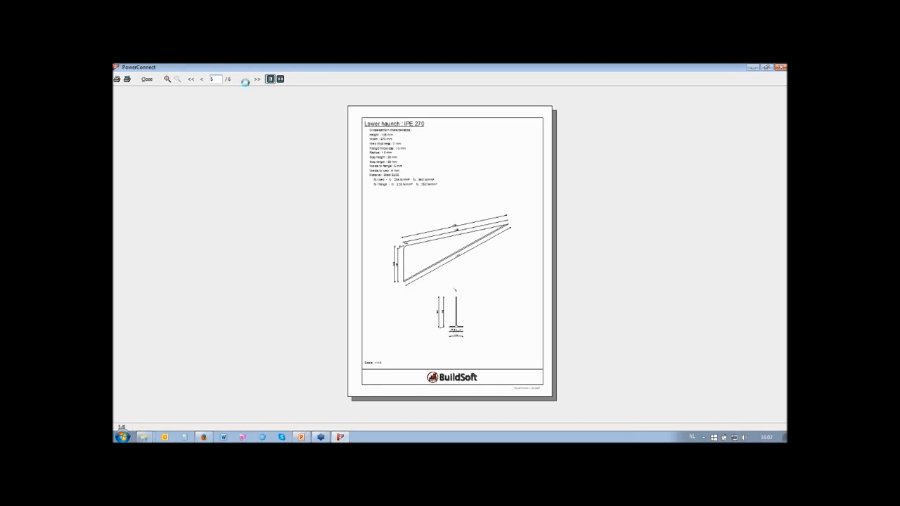
pyautogui.click(202, 80)
pyautogui.click(202, 79)
pyautogui.click(202, 79)
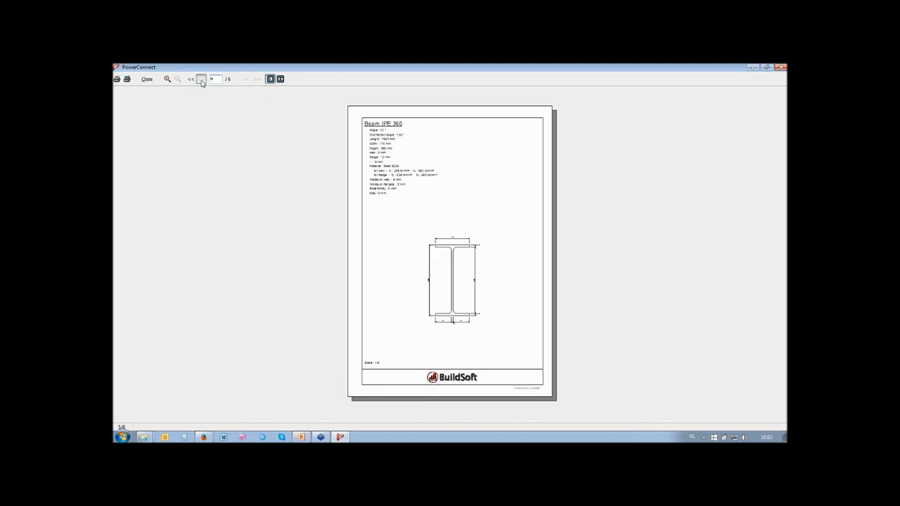
pyautogui.click(148, 79)
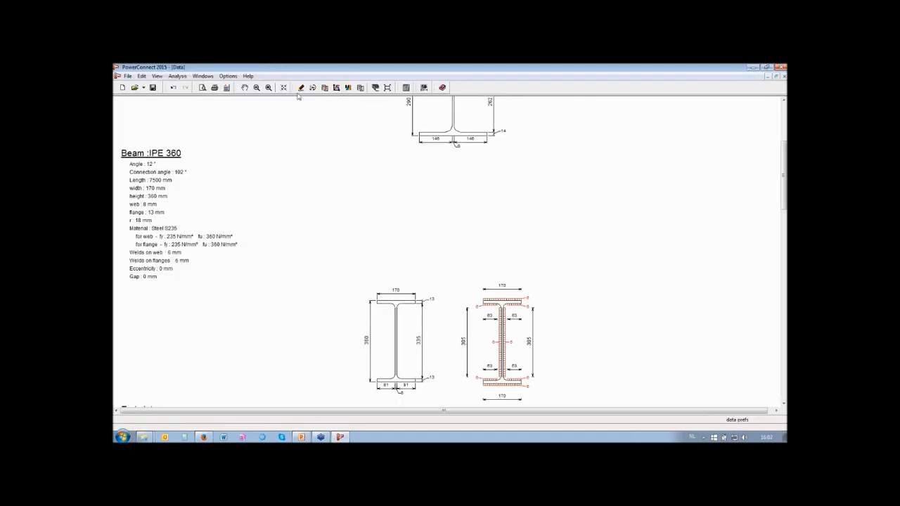
# - Enable load combinations in the report settings, toggle the selection of all combinations and regenerate the preview
pyautogui.click(203, 87)
pyautogui.click(378, 176)
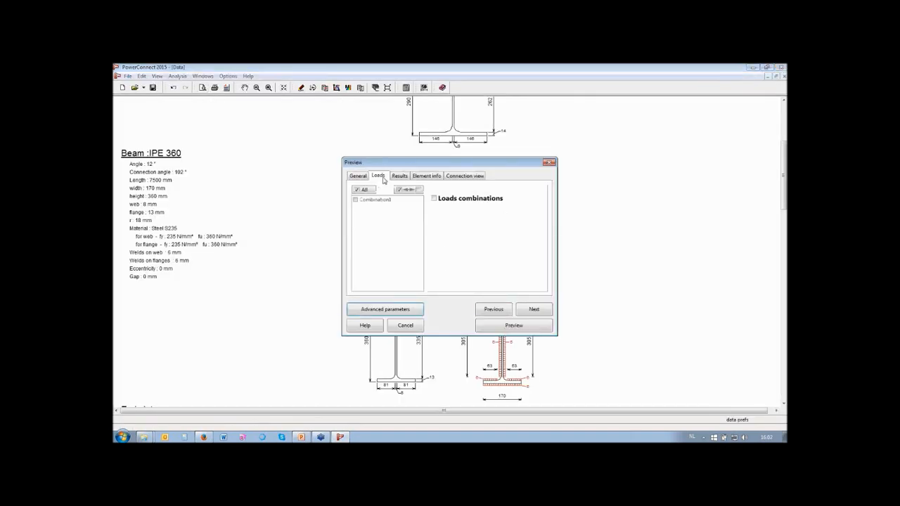
pyautogui.click(433, 199)
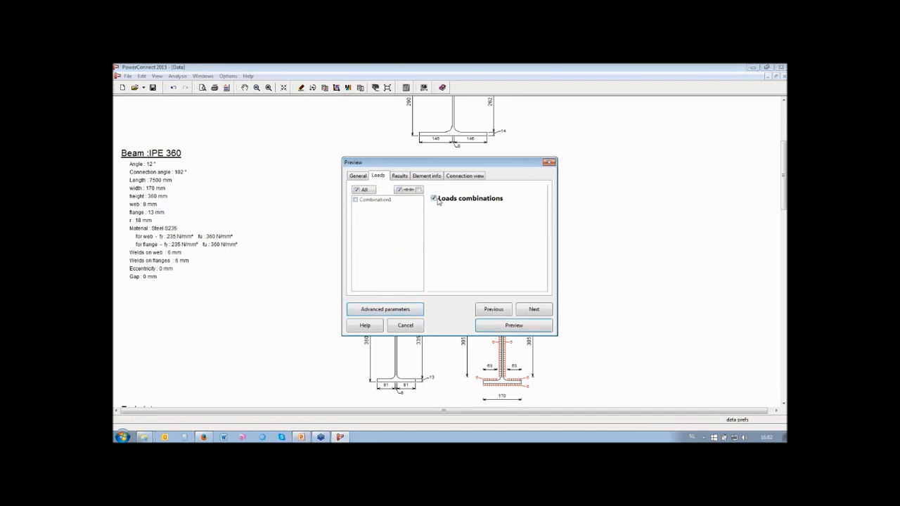
pyautogui.click(357, 191)
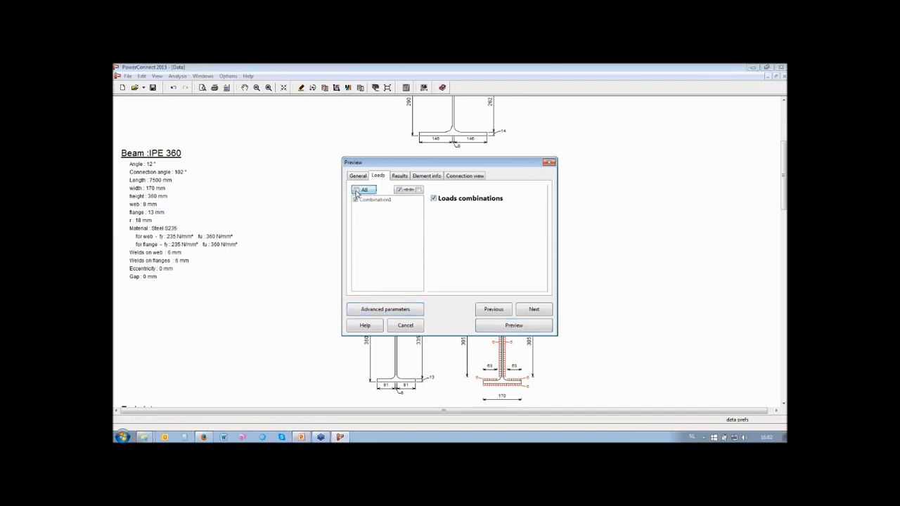
pyautogui.click(516, 328)
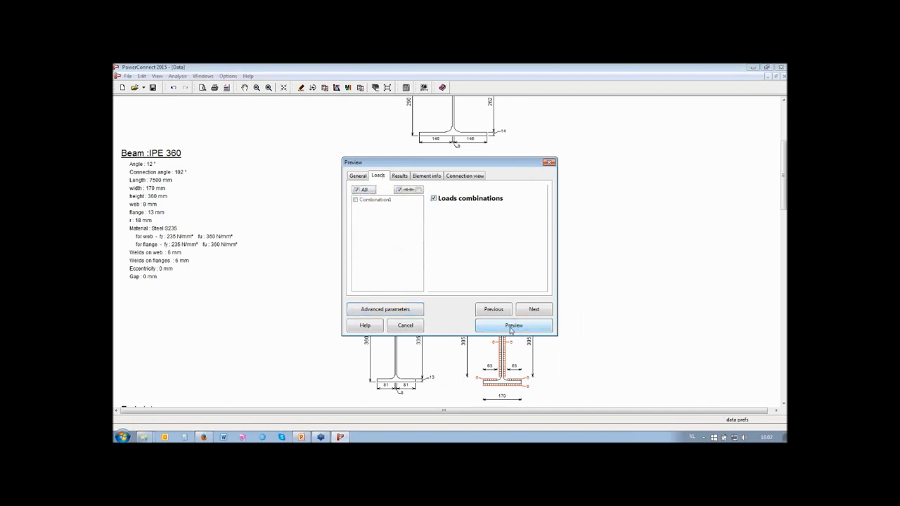
# - Page through the regenerated report to its end and back to the first page, and close the preview
pyautogui.click(246, 79)
pyautogui.click(247, 78)
pyautogui.click(246, 80)
pyautogui.click(246, 80)
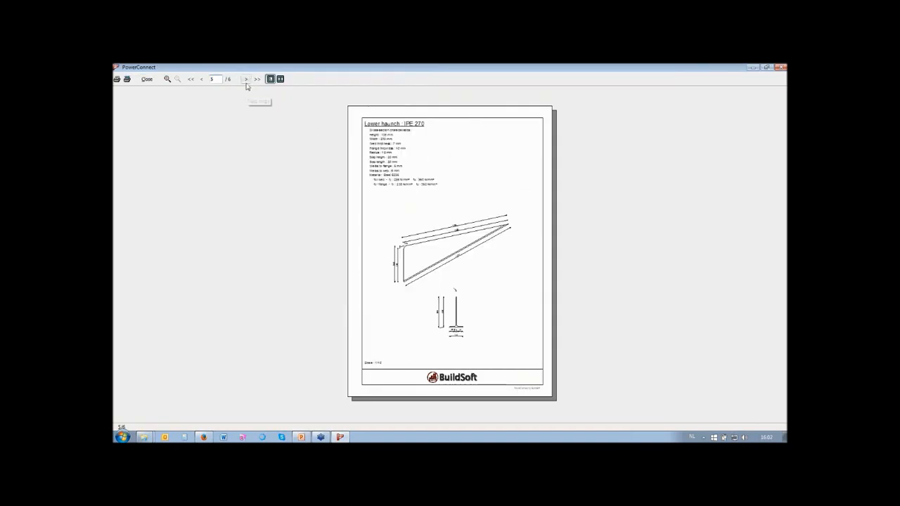
pyautogui.click(246, 81)
pyautogui.click(202, 79)
pyautogui.click(202, 78)
pyautogui.click(202, 79)
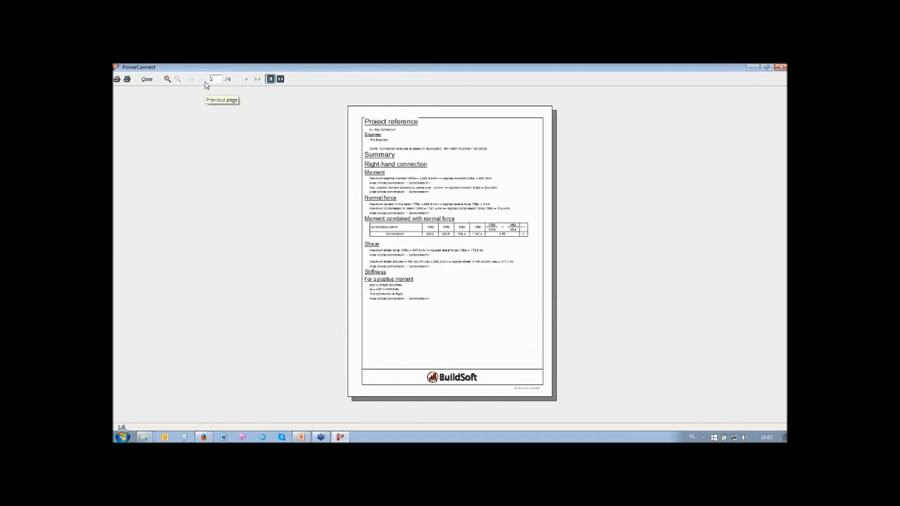
pyautogui.click(146, 78)
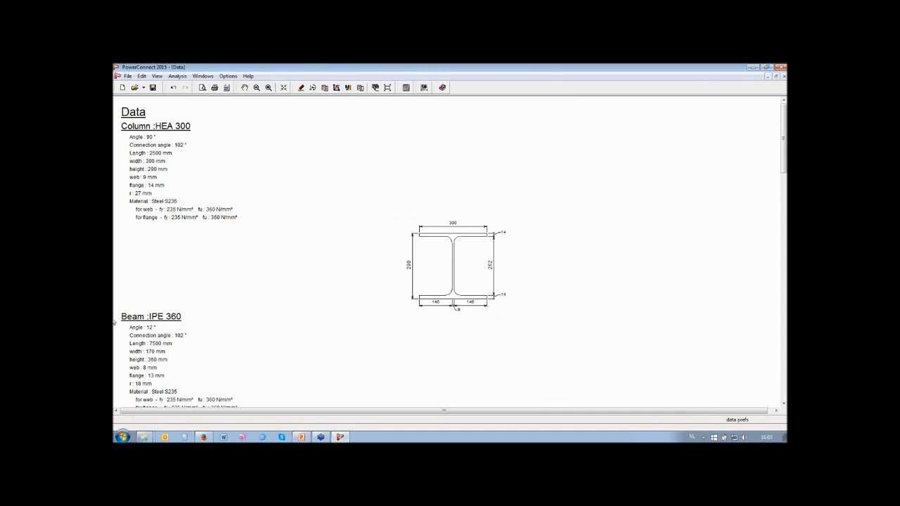
# - Launch ZWCAD 2012 English Professional, continue with the evaluation version and start a new drawing from scratch
pyautogui.click(123, 437)
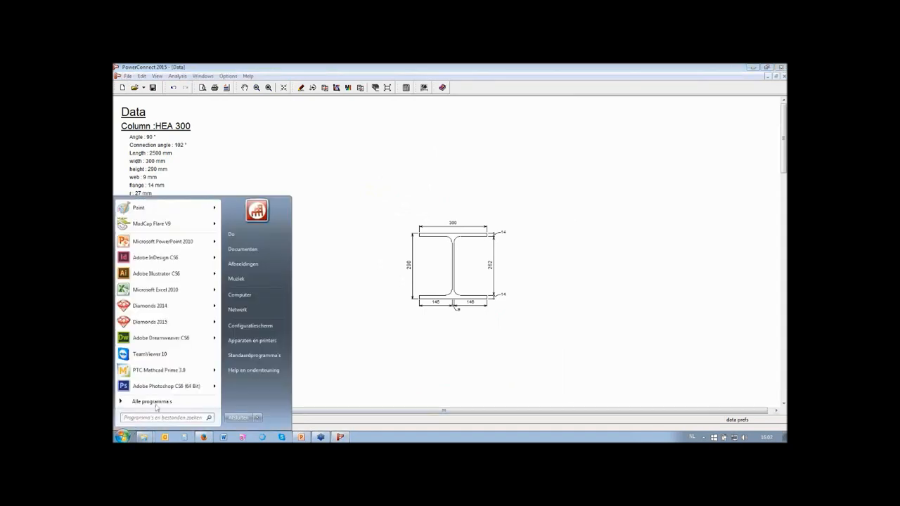
pyautogui.write('zw')
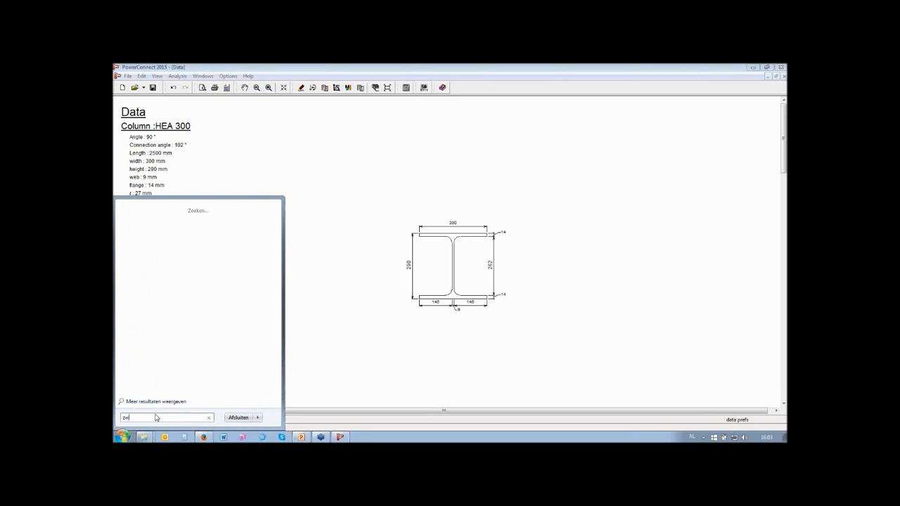
pyautogui.write('c')
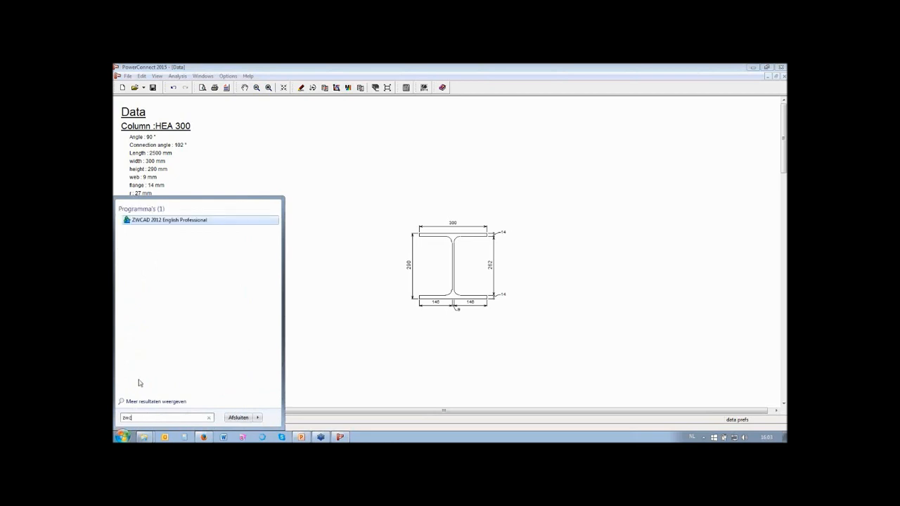
pyautogui.click(144, 222)
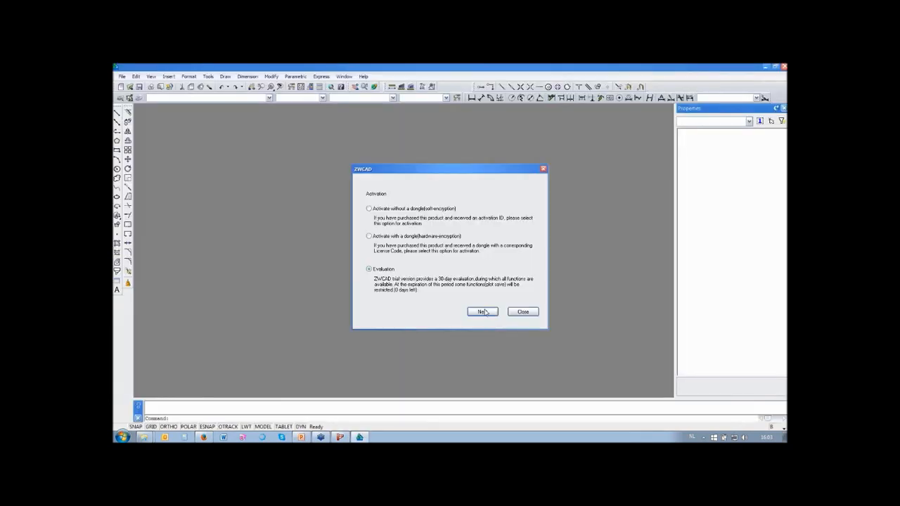
pyautogui.click(484, 312)
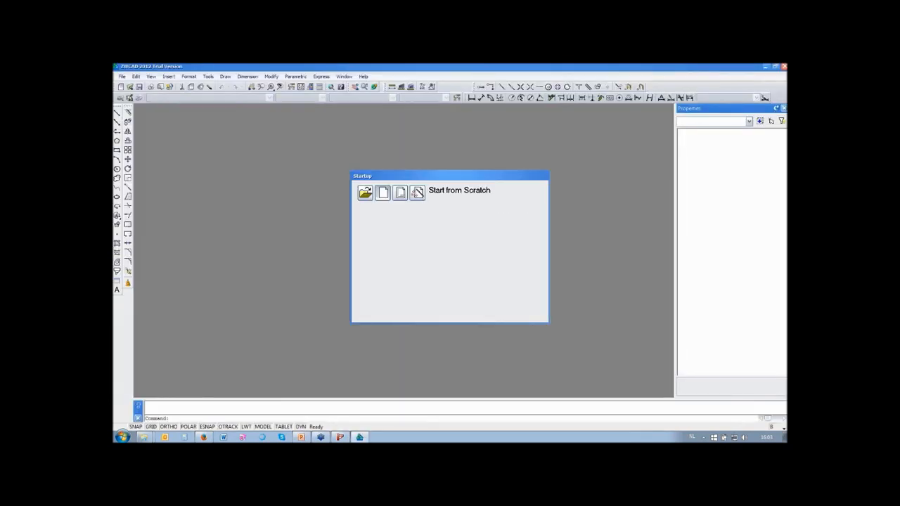
pyautogui.click(493, 313)
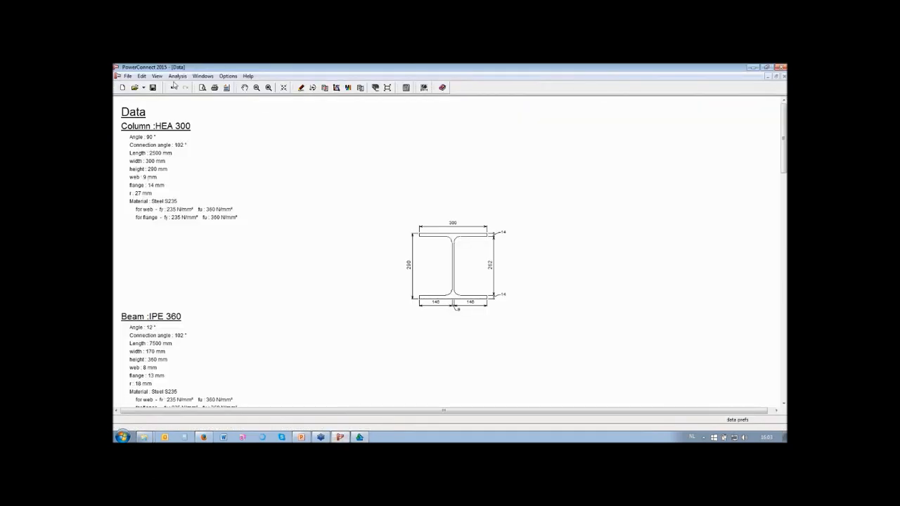
# - In PowerConnect, export all parts of the connection to a DXF file on the desktop named "my connection parts"
pyautogui.click(127, 76)
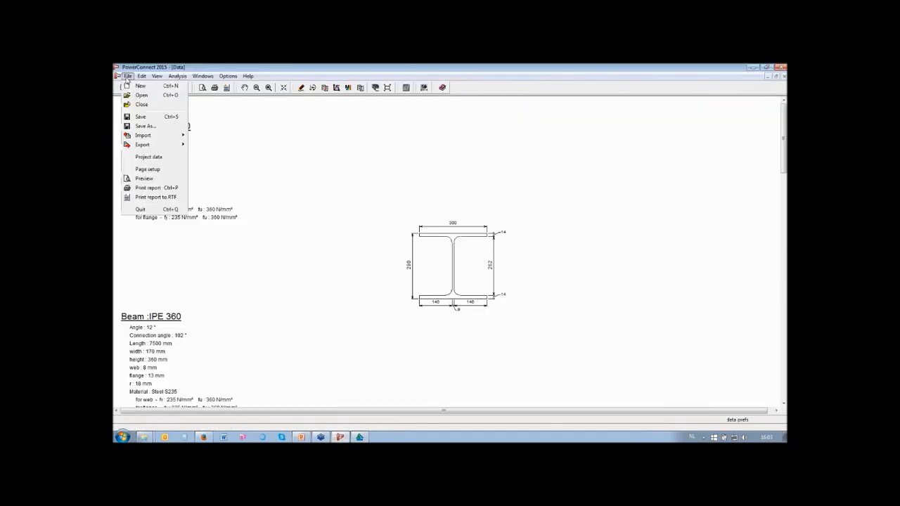
pyautogui.moveTo(155, 144)
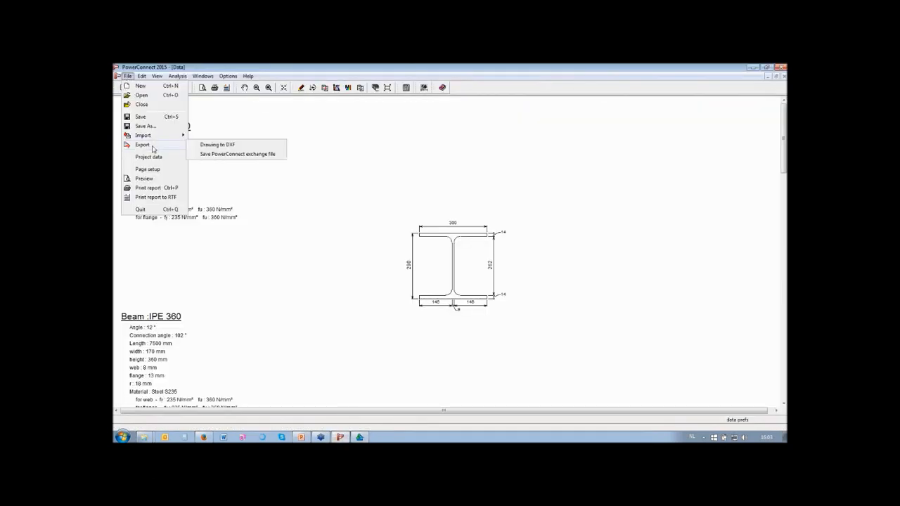
pyautogui.click(218, 145)
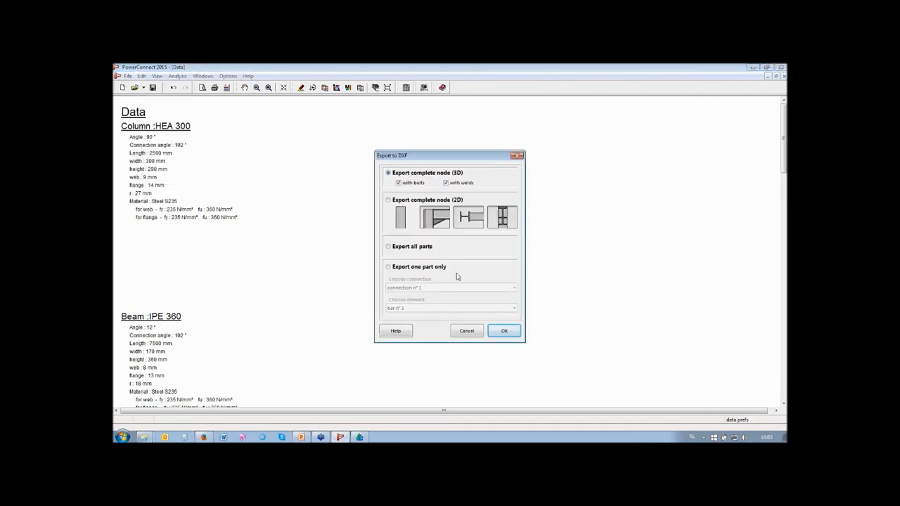
pyautogui.click(412, 248)
pyautogui.click(512, 333)
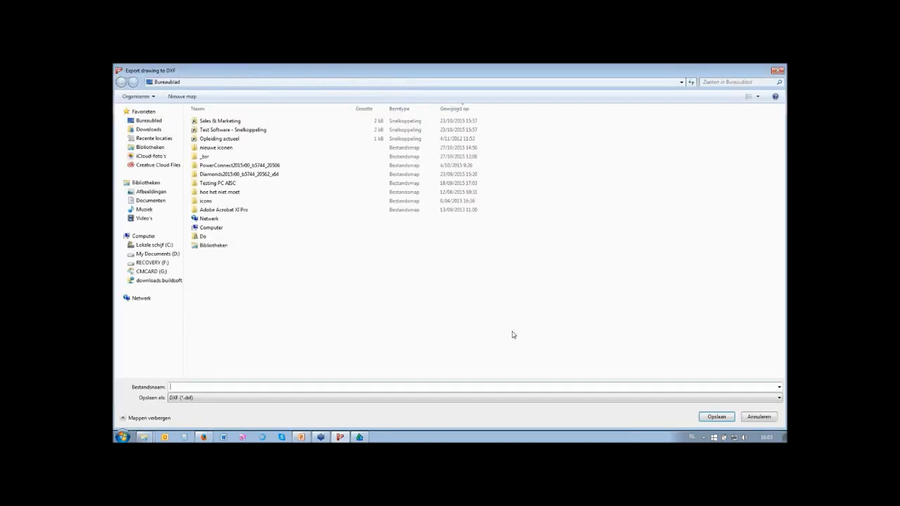
pyautogui.write('my')
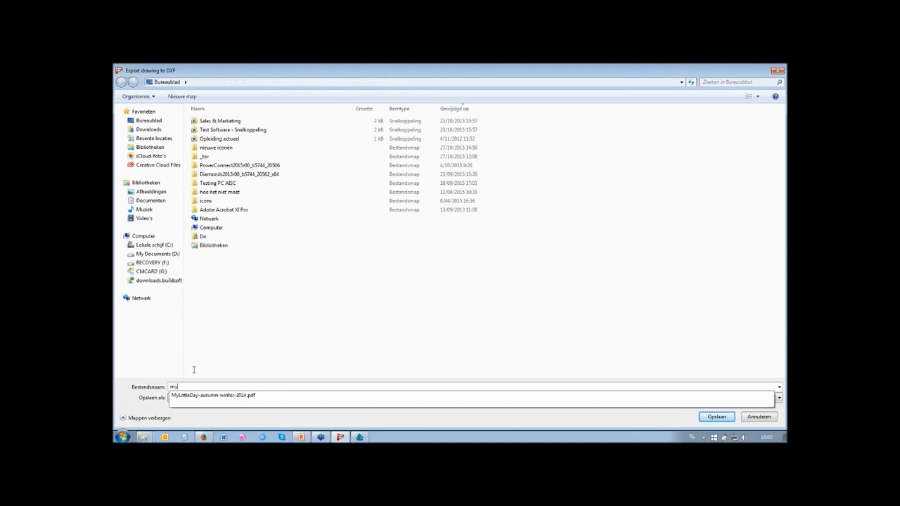
pyautogui.write(' connect')
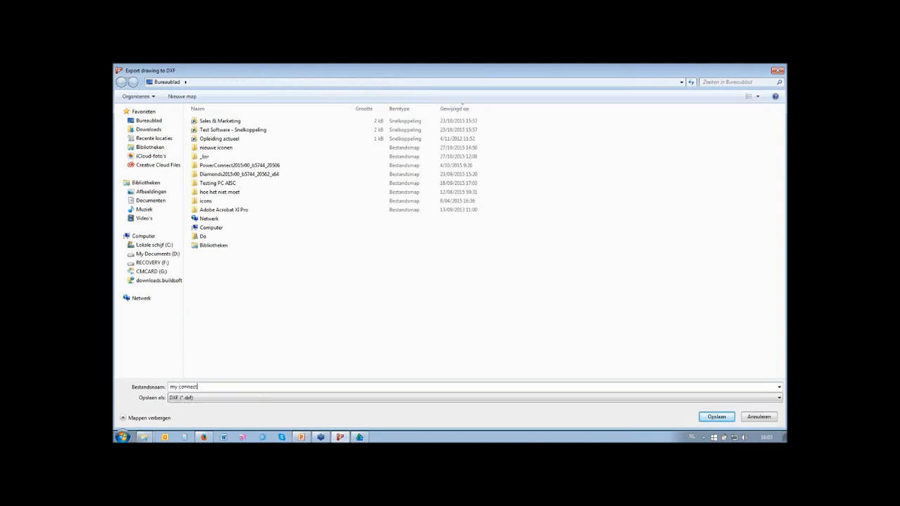
pyautogui.write('ion.parts')
pyautogui.click(715, 417)
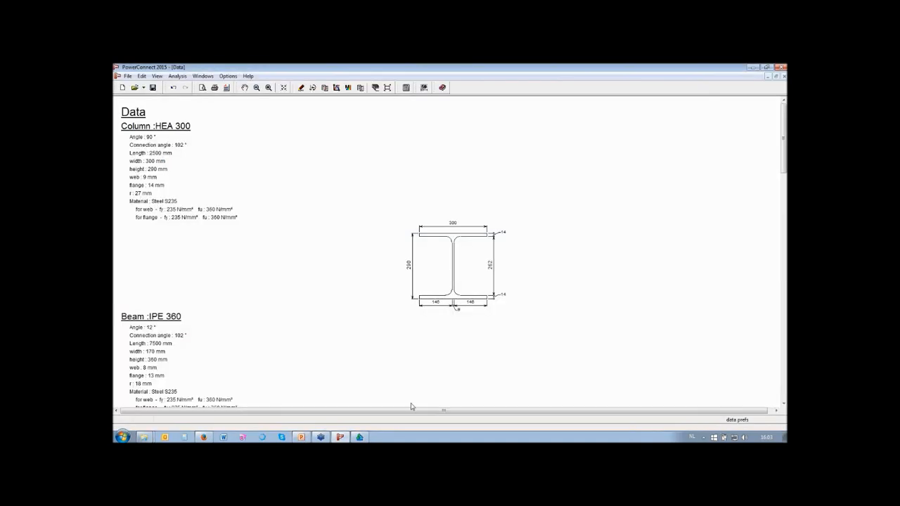
# - Switch to ZWCAD and open the exported file "my connection parts.dxf" from the desktop
pyautogui.click(359, 437)
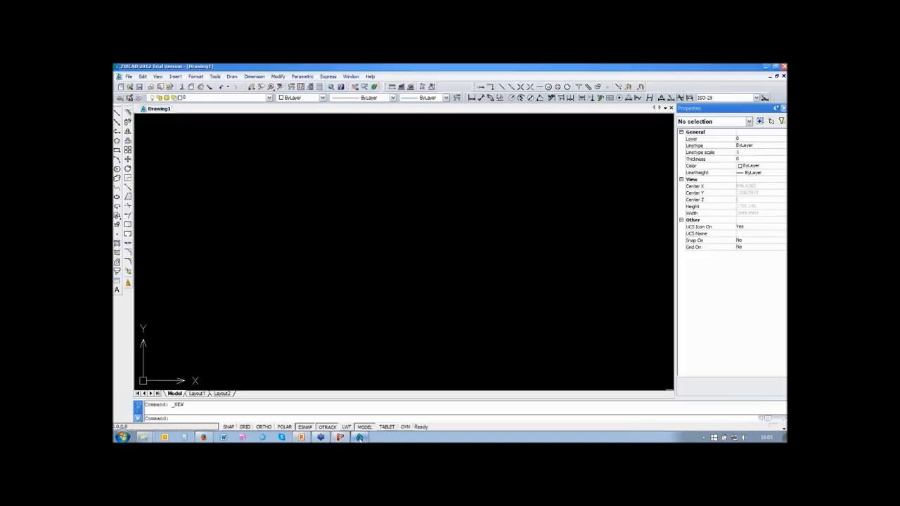
pyautogui.click(129, 76)
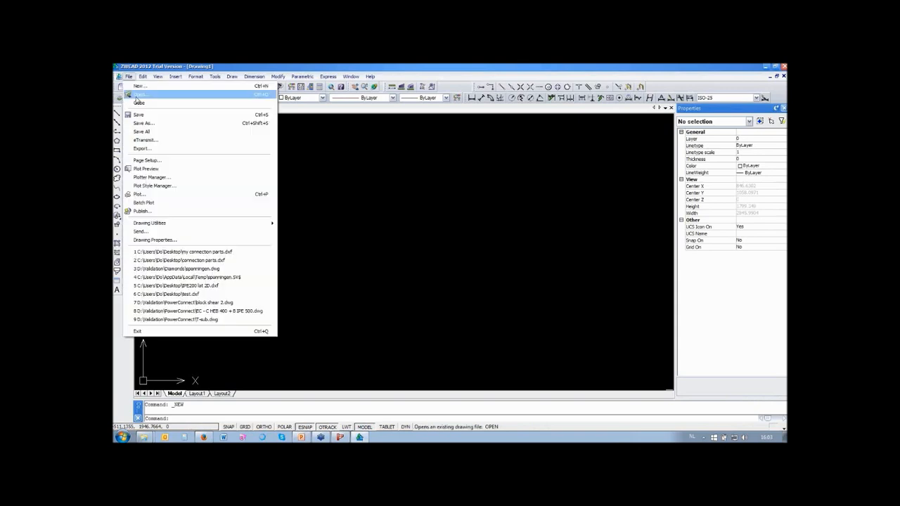
pyautogui.click(140, 94)
pyautogui.click(426, 173)
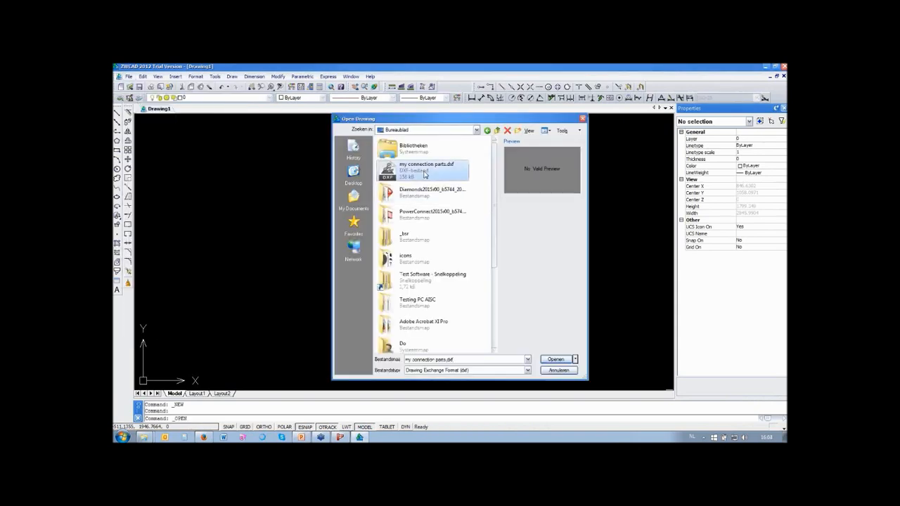
pyautogui.click(558, 360)
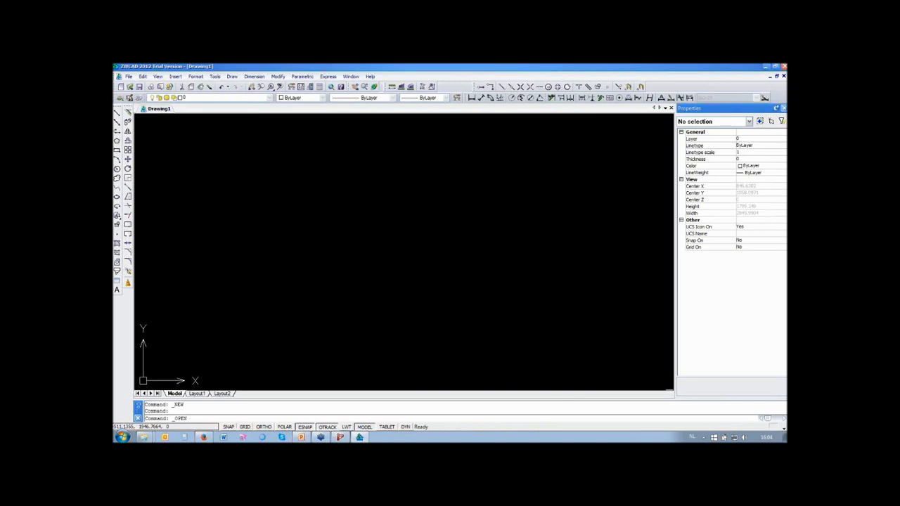
pyautogui.click(517, 226)
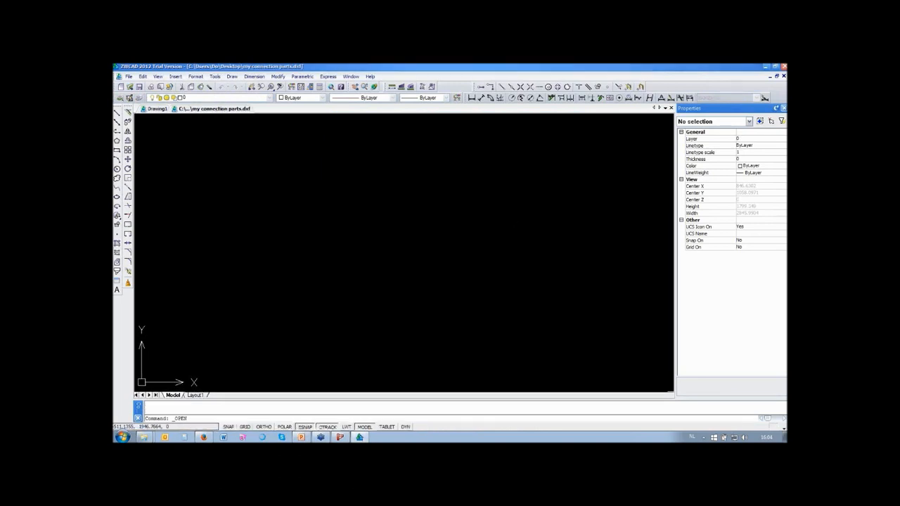
# - Examine the dimensioned drawings of the column, right-hand beam, end plate and lower haunch in the DXF file
pyautogui.scroll(-7, 423, 232)
pyautogui.scroll(-5, 401, 230)
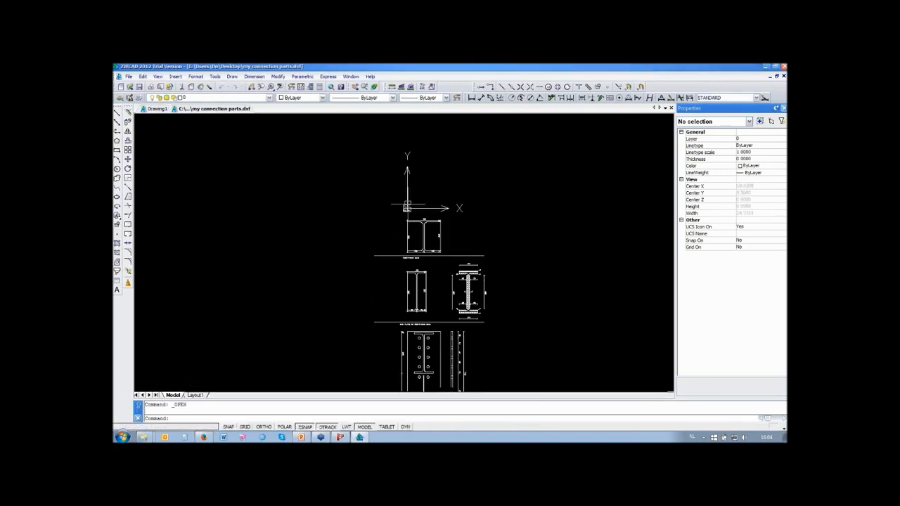
pyautogui.scroll(4, 437, 328)
pyautogui.scroll(-4, 433, 342)
pyautogui.scroll(2, 423, 274)
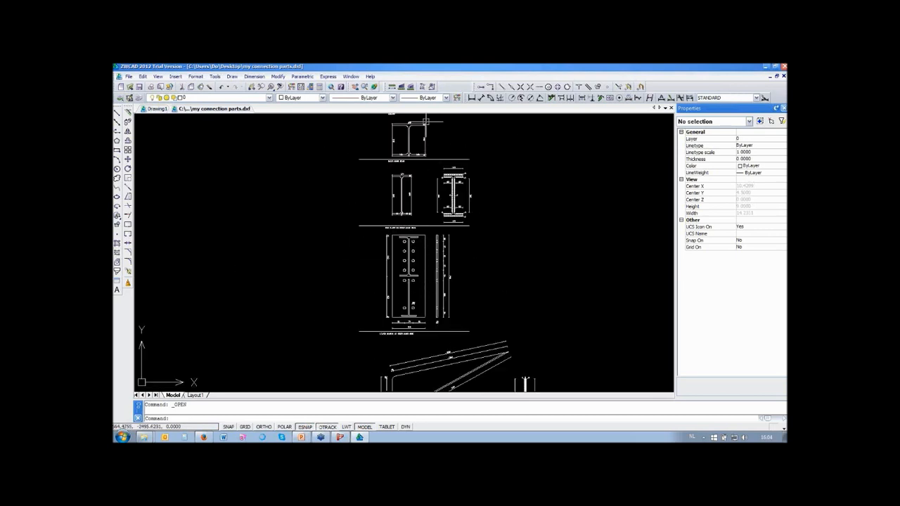
pyautogui.scroll(4, 427, 125)
pyautogui.scroll(1, 405, 282)
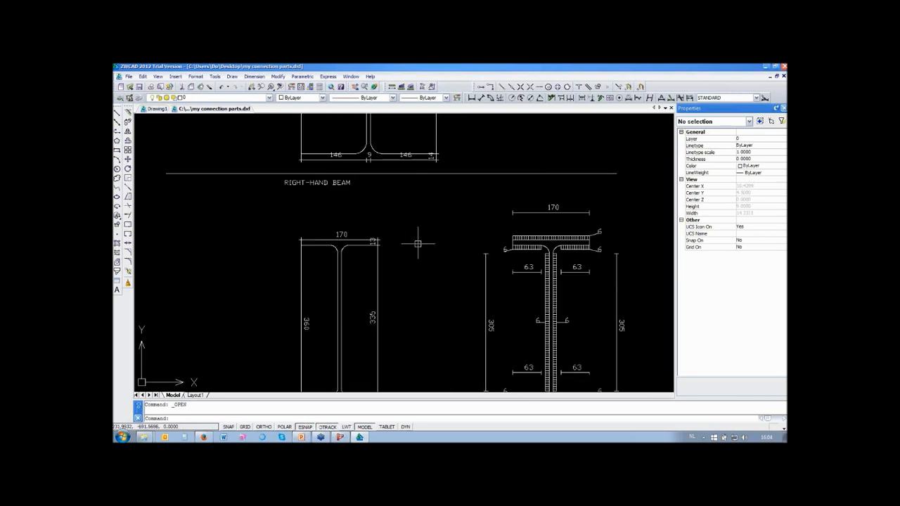
pyautogui.scroll(-4, 418, 243)
pyautogui.scroll(4, 421, 204)
pyautogui.scroll(-4, 415, 204)
pyautogui.scroll(2, 426, 240)
pyautogui.scroll(-2, 389, 204)
pyautogui.scroll(4, 383, 248)
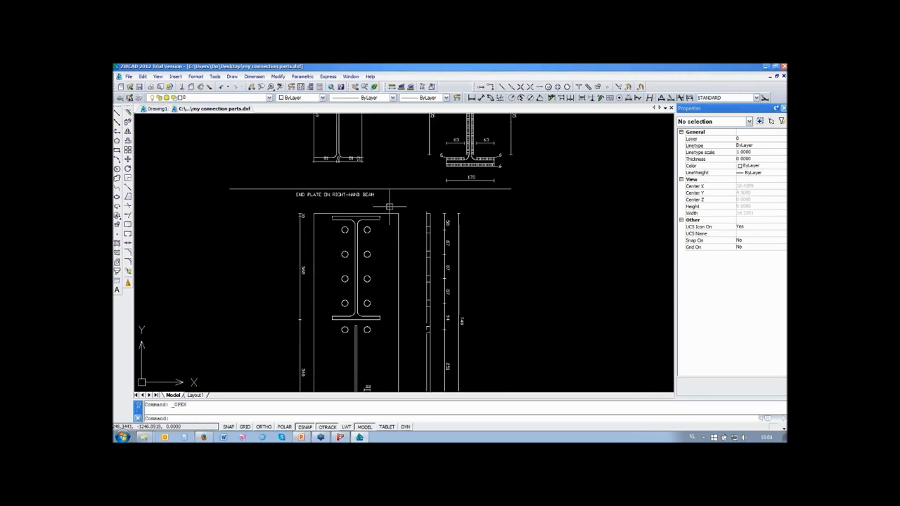
pyautogui.scroll(-5, 377, 225)
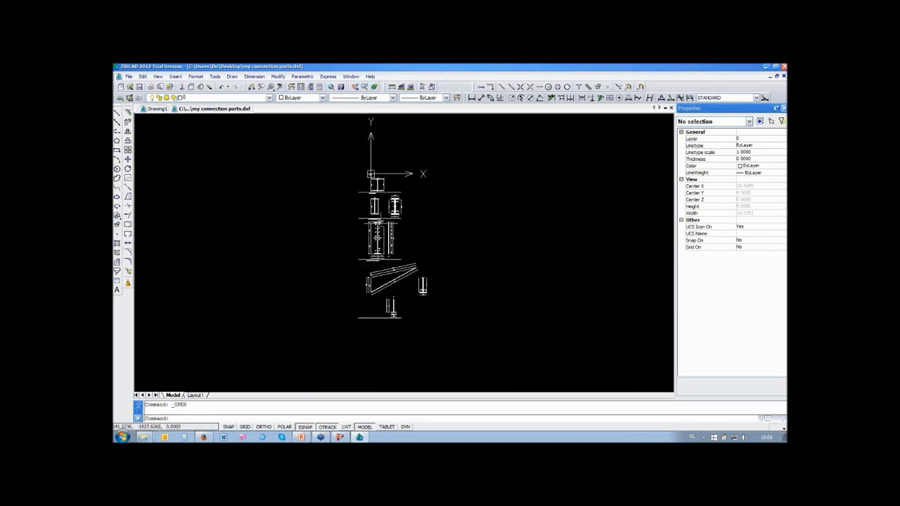
pyautogui.scroll(5, 392, 288)
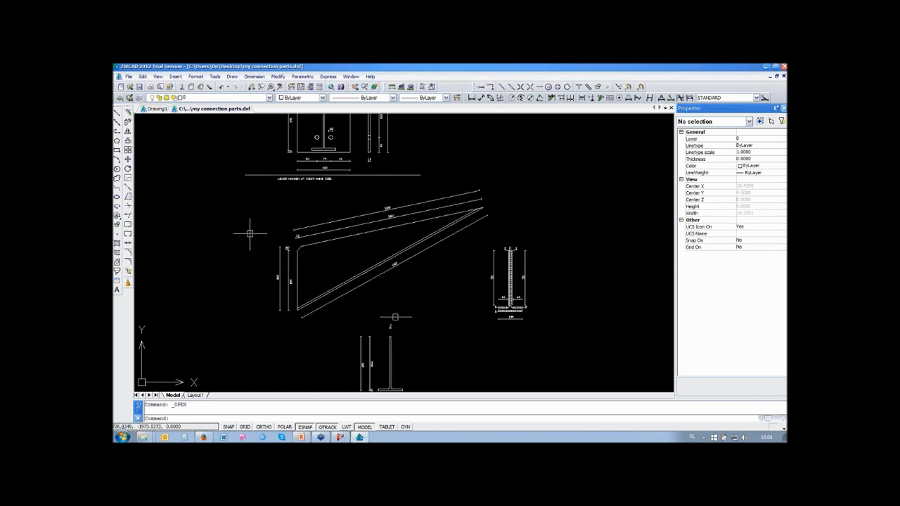
pyautogui.scroll(-3, 474, 225)
pyautogui.scroll(3, 468, 229)
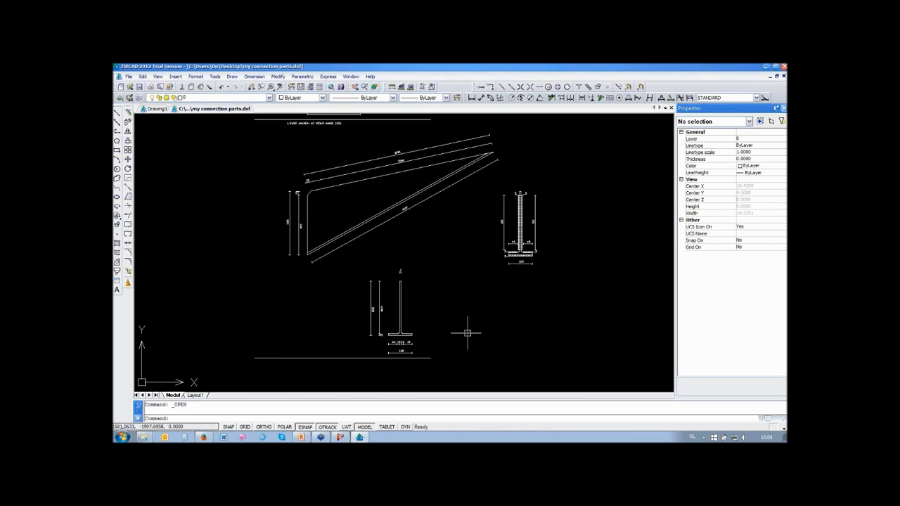
# - Return to PowerConnect and display the connection's 3D geometry
pyautogui.click(301, 437)
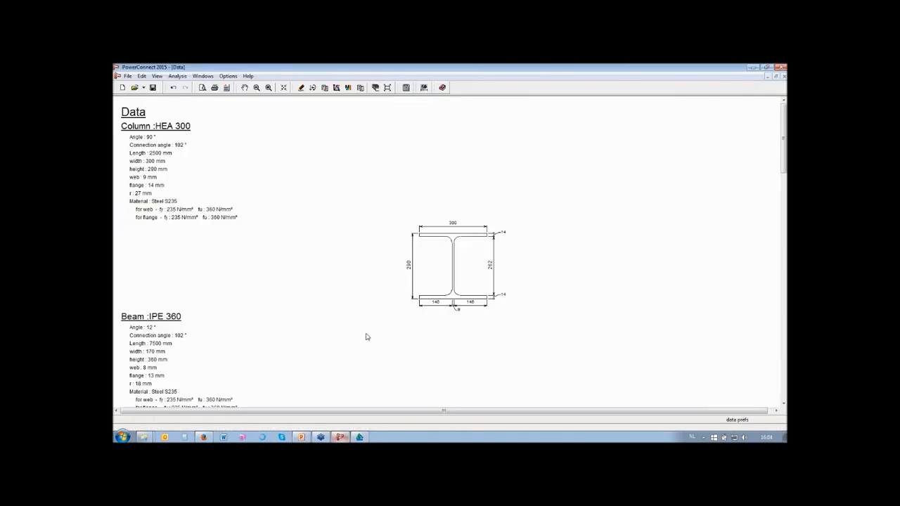
pyautogui.click(301, 88)
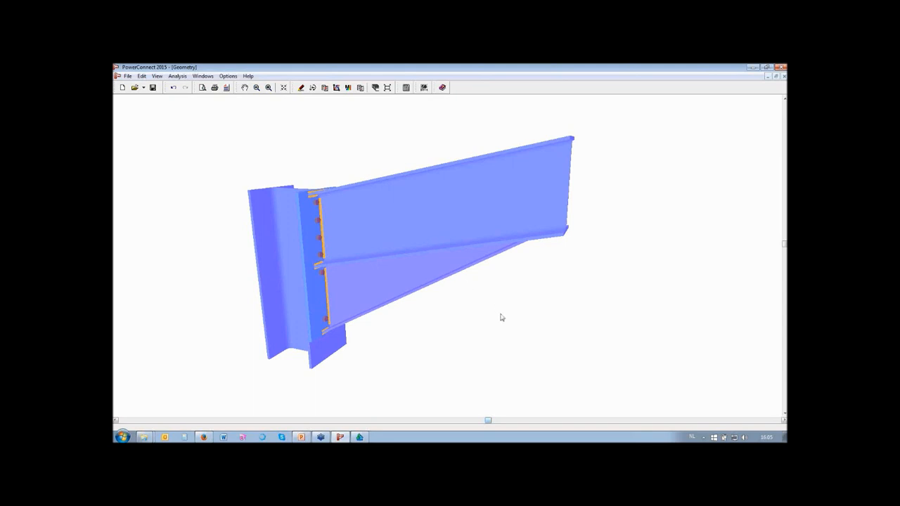
# - Switch to PowerPoint, go to the "Free trial" slide and present it as a full-screen slide show
pyautogui.click(301, 437)
pyautogui.click(151, 361)
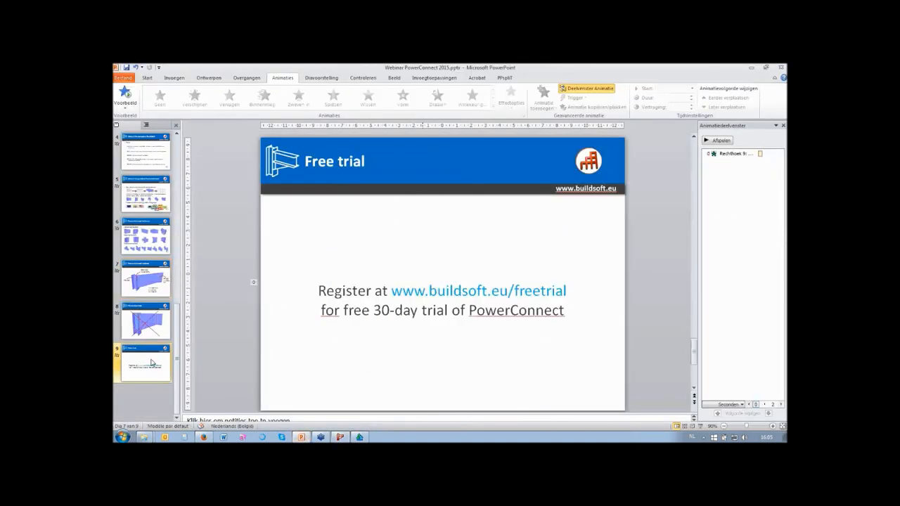
pyautogui.click(699, 427)
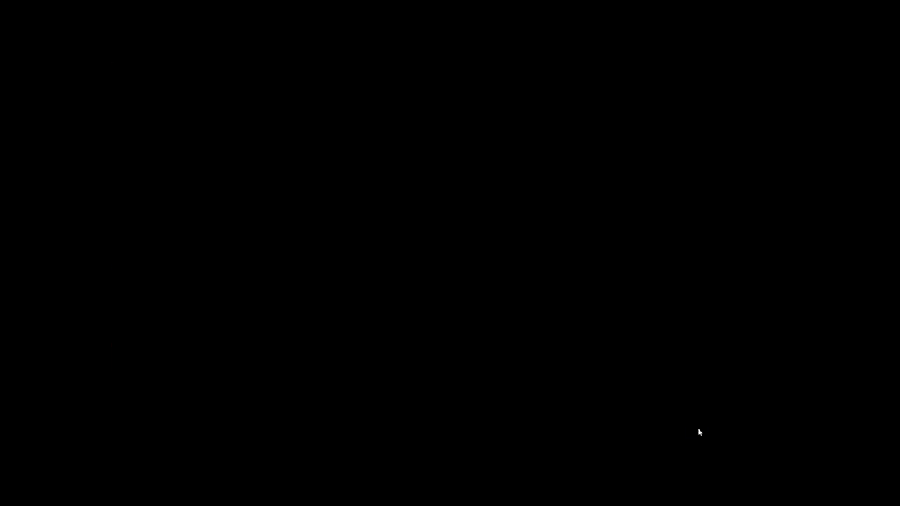